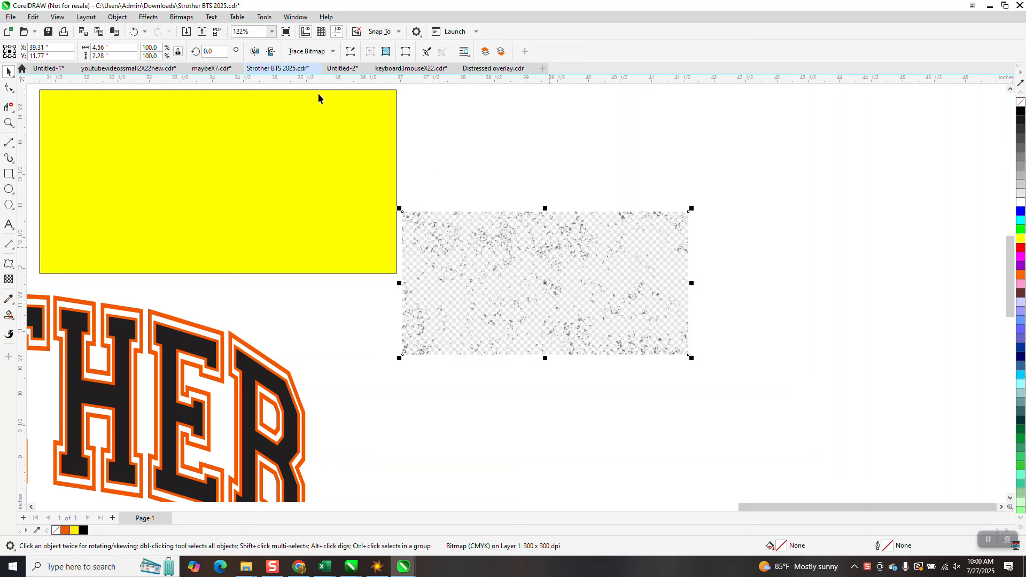
Trace the distress bitmap with the Clipart outline trace and place the traced speckle group below it
left_click_drag(519, 266, 535, 217)
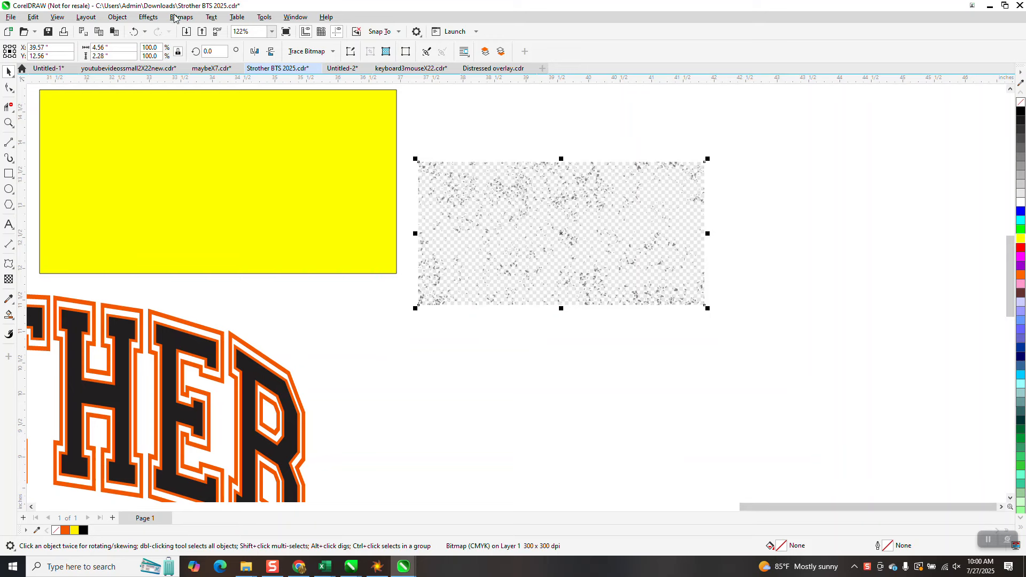
left_click(332, 51)
mouse_move(334, 88)
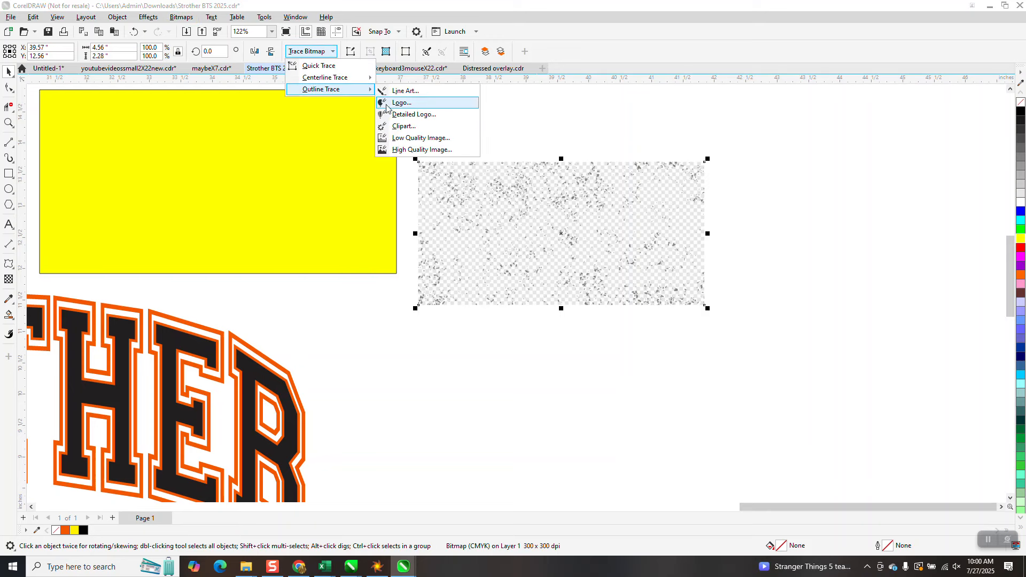
left_click(400, 130)
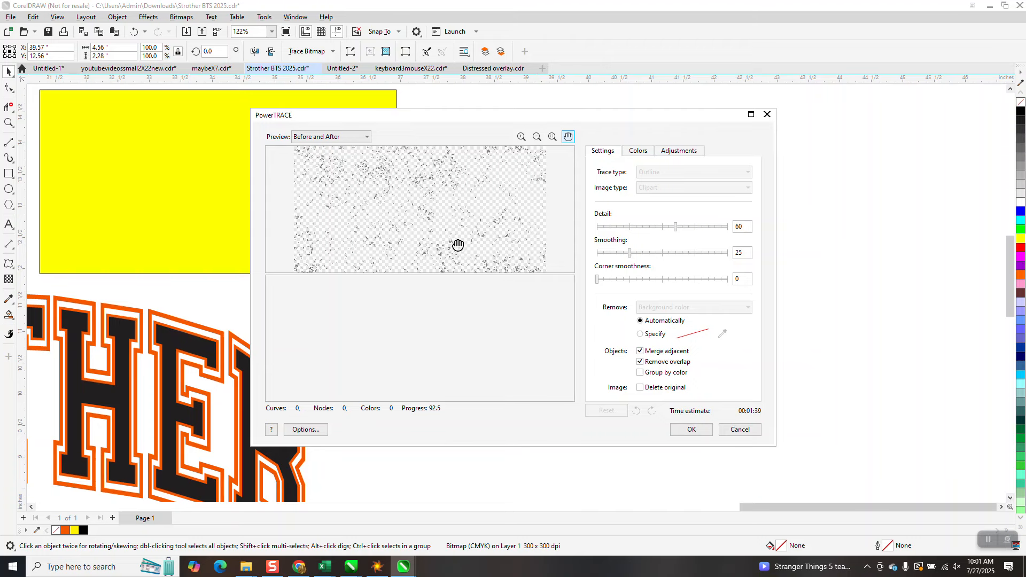
left_click(689, 430)
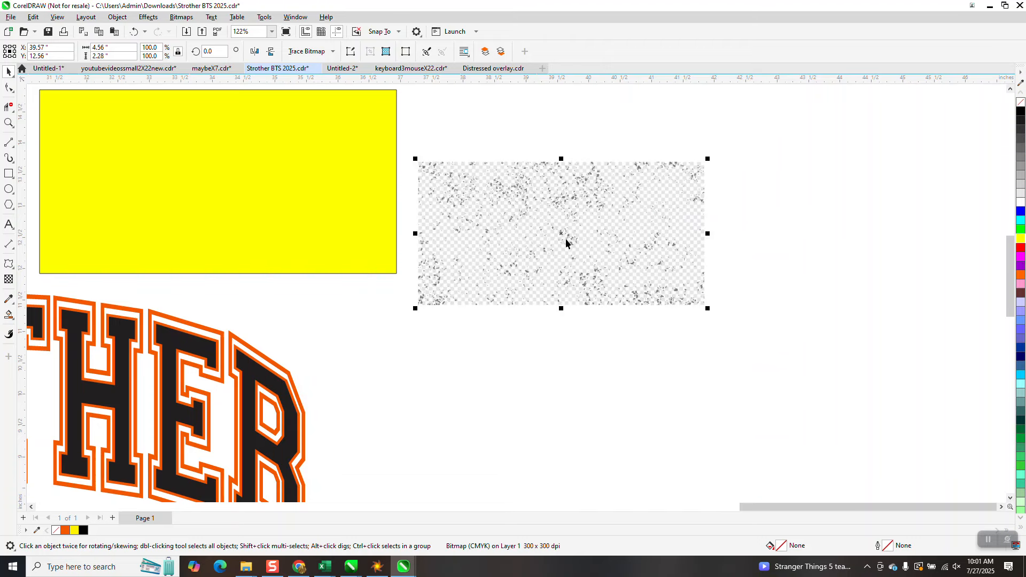
mouse_move(561, 229)
left_mouse_down()
mouse_move(570, 387)
mouse_move(589, 385)
left_mouse_up()
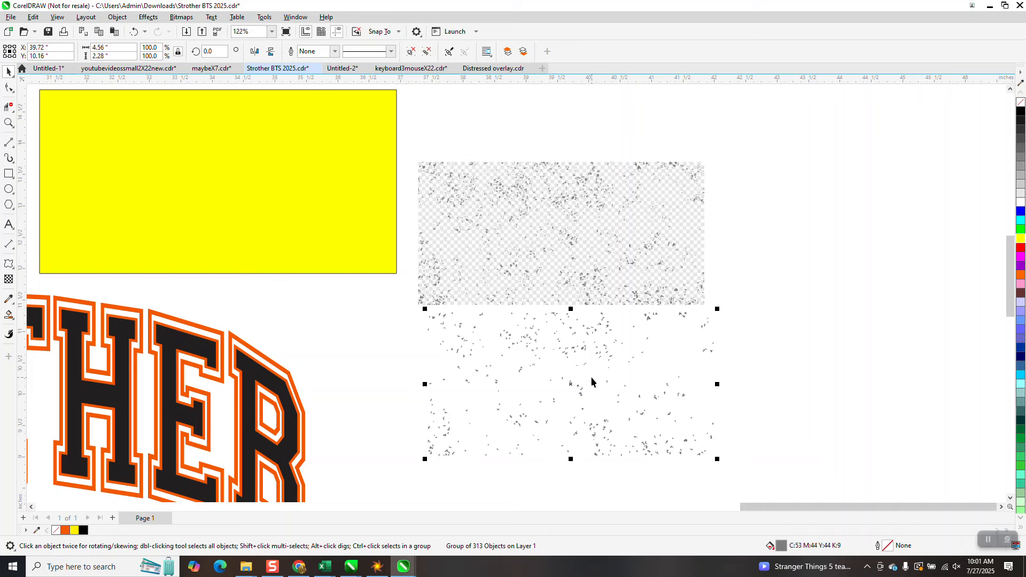
Move the yellow rectangle to the right and shift the distress bitmap up and to the left, clear of the traced speckles
mouse_move(192, 220)
left_mouse_down()
mouse_move(511, 366)
mouse_move(565, 417)
left_mouse_up()
left_click_drag(723, 355, 906, 159)
left_click_drag(644, 273, 584, 226)
Remove the fill from the traced speckle group and give it a red hairline outline
left_click_drag(411, 299, 580, 431)
left_click_drag(742, 468, 743, 469)
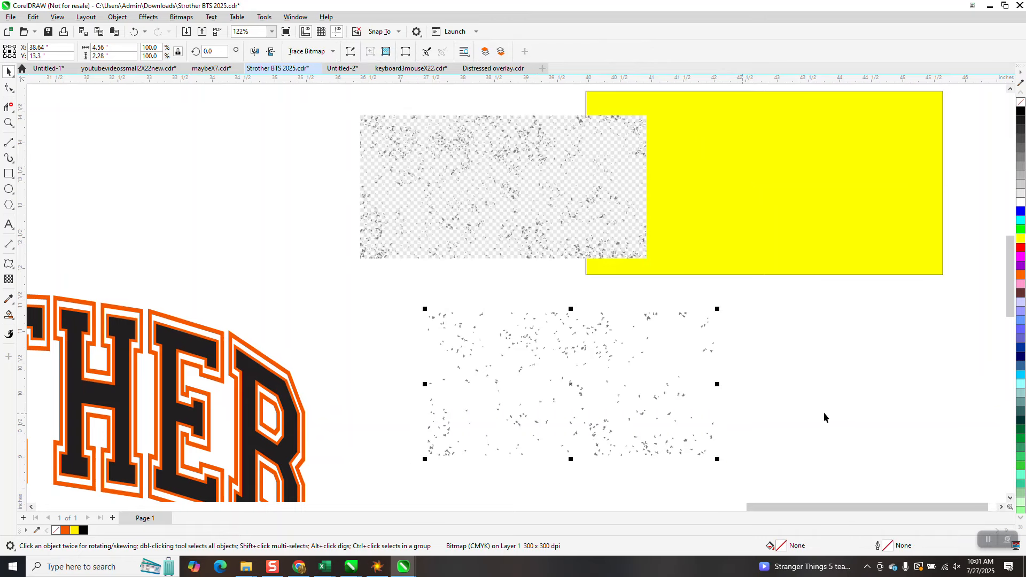
left_click(1020, 103)
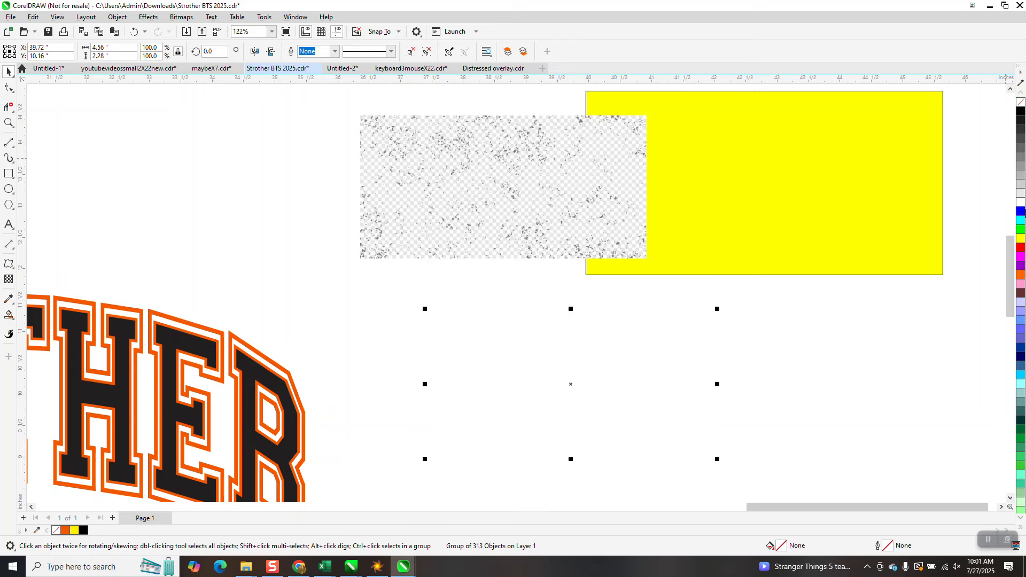
right_click(1020, 249)
left_click(335, 52)
left_click(312, 70)
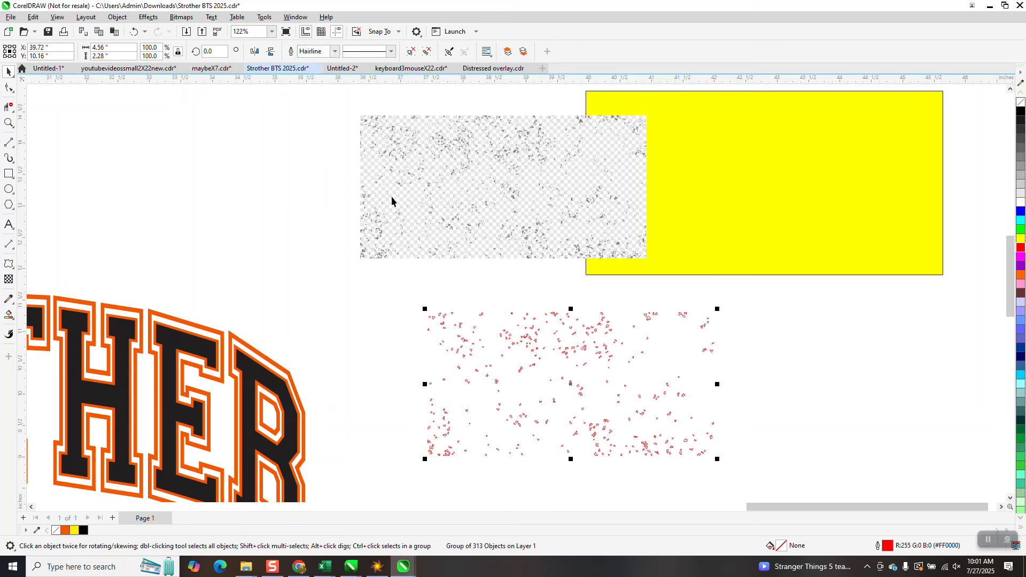
Stretch the red speckle group to about 9.82 by 5.76 inches
left_click(527, 322)
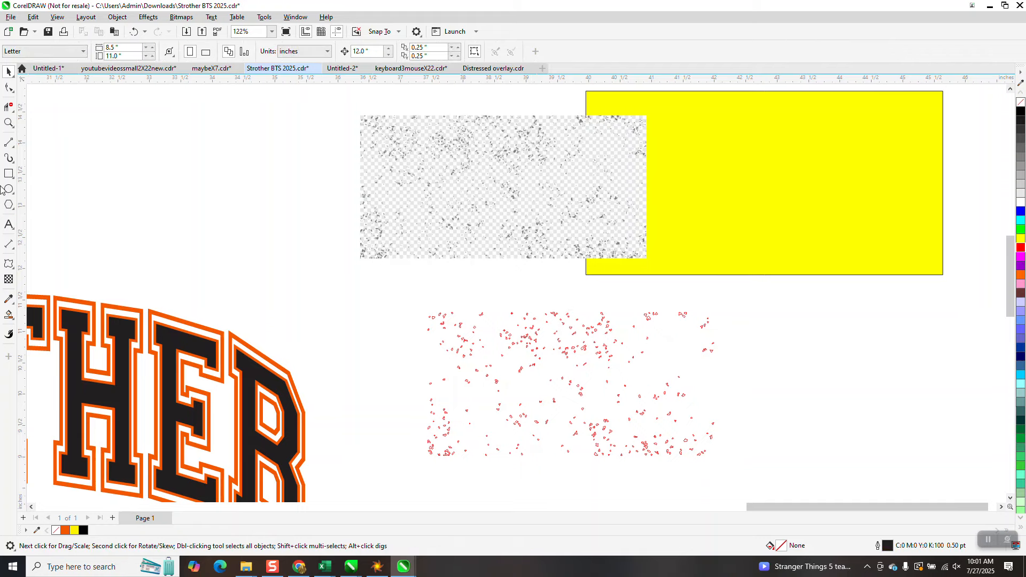
left_click(8, 123)
left_click_drag(426, 314, 606, 406)
scroll(474, 382, "down", 3)
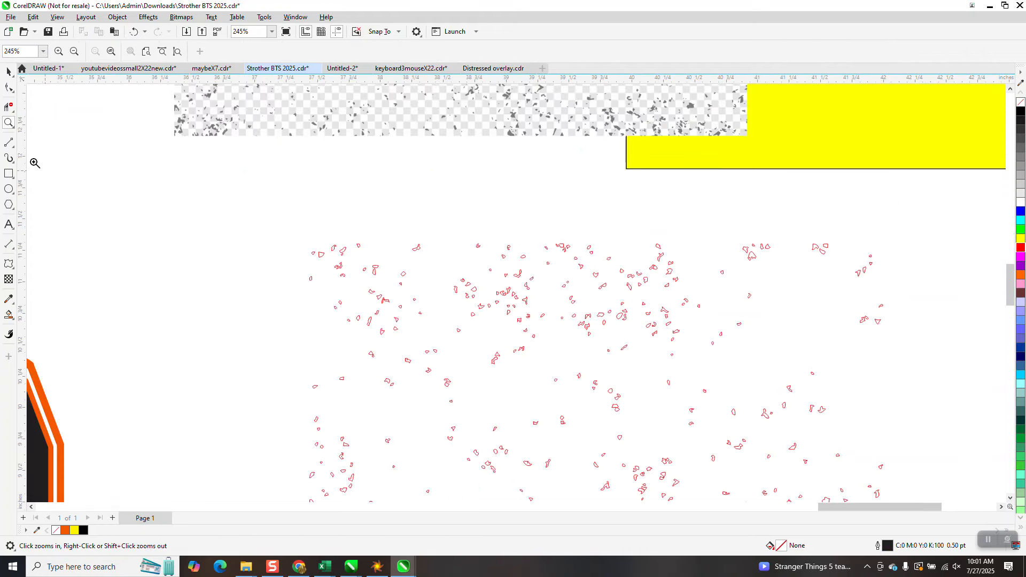
left_click(8, 71)
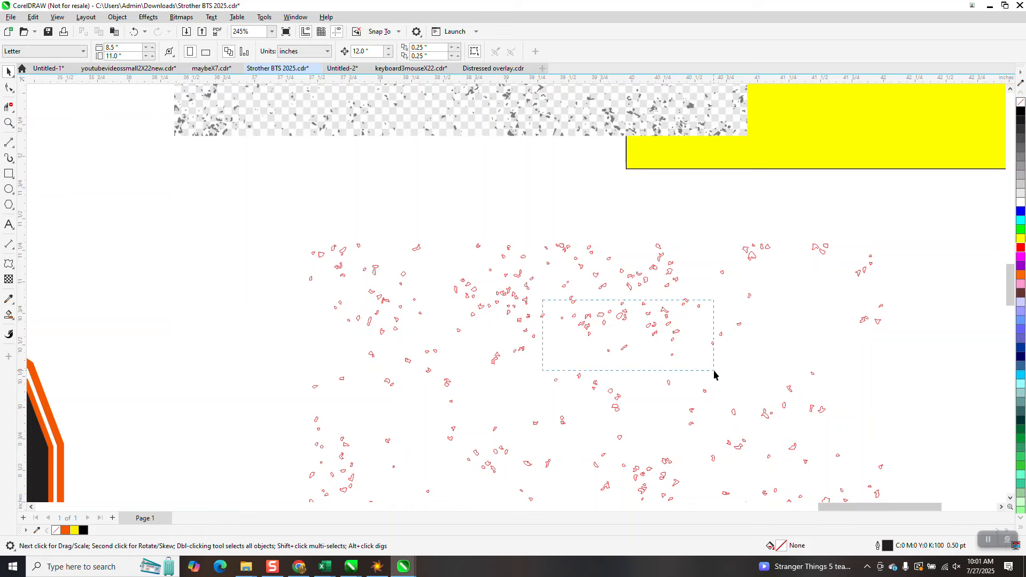
scroll(613, 345, "down", 5)
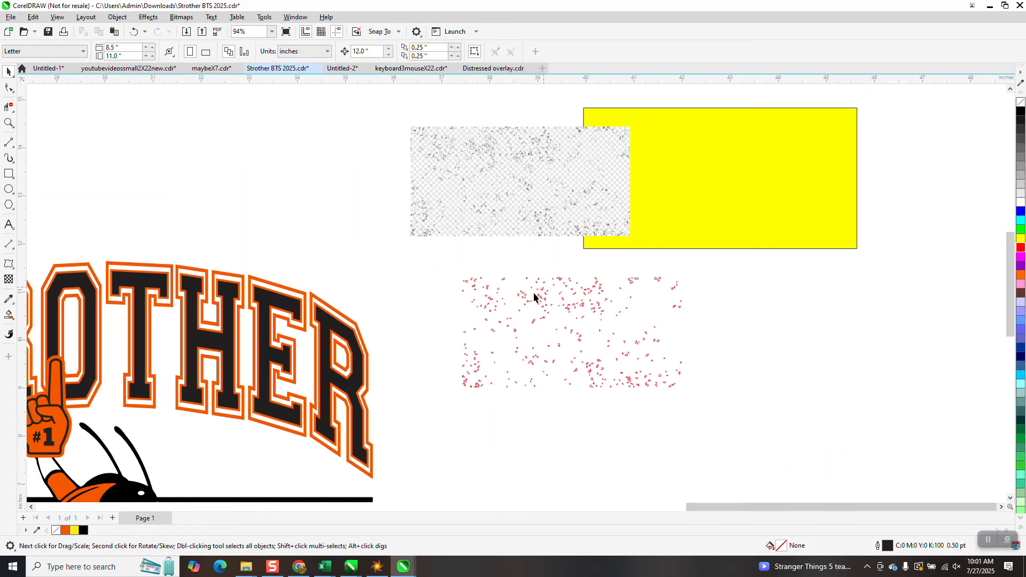
left_click(538, 354)
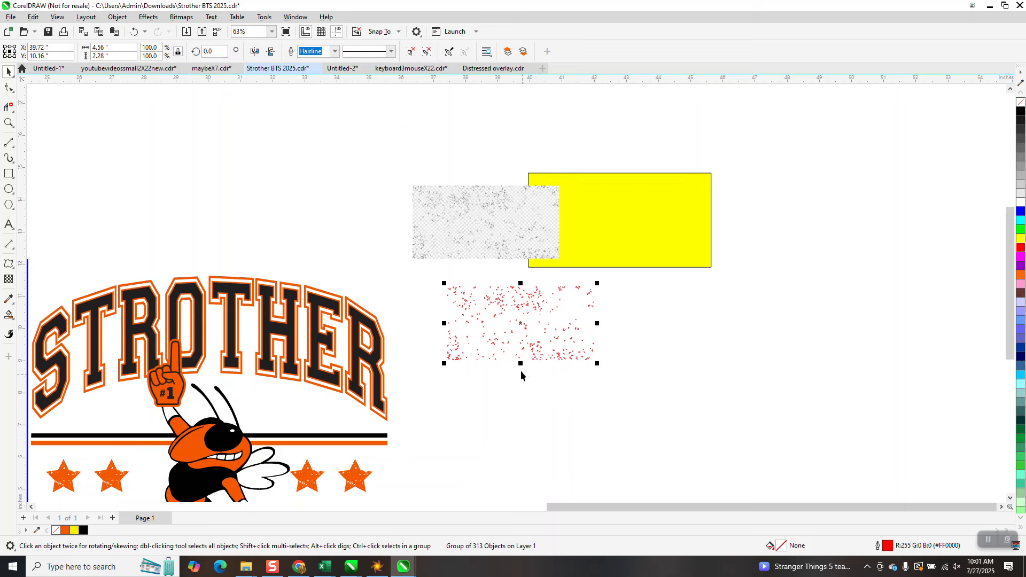
left_click_drag(521, 364, 521, 474)
left_click_drag(597, 379, 762, 379)
scroll(694, 368, "down", 2)
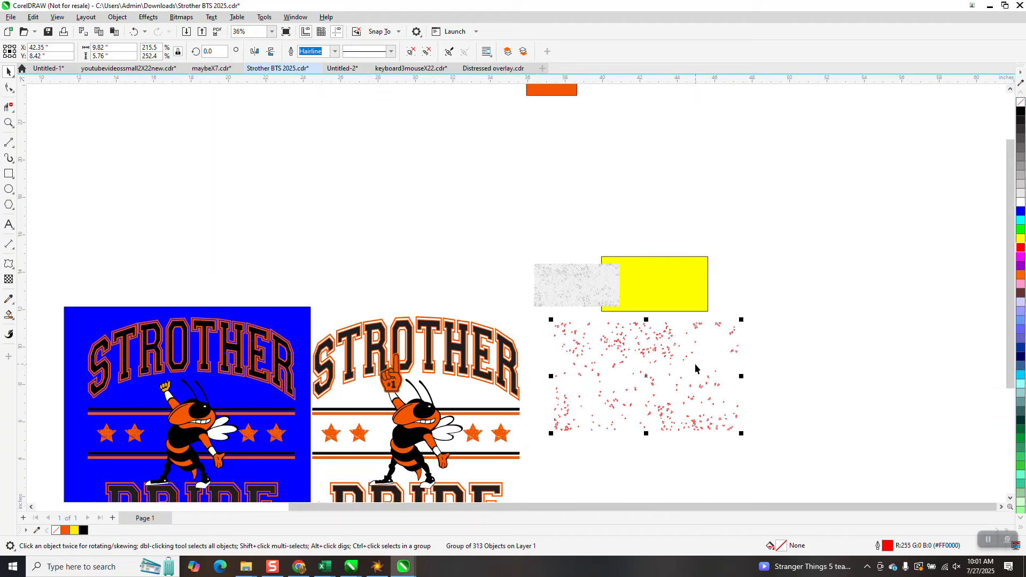
Move the yellow rectangle and bitmap higher up, and place the red speckle group above the STROTHER artwork
left_click_drag(689, 309, 640, 198)
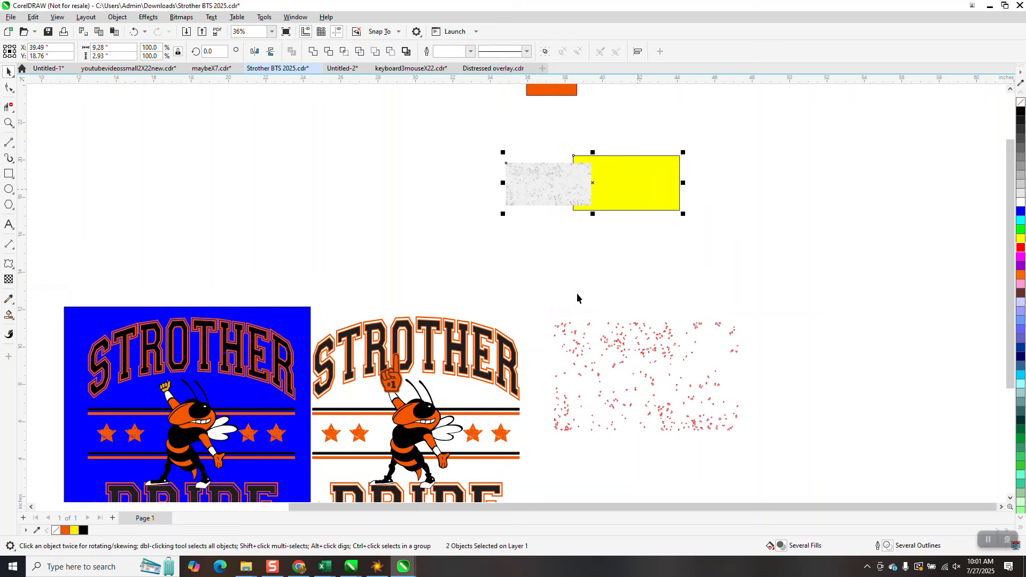
left_click(502, 355)
left_click_drag(545, 309, 750, 443)
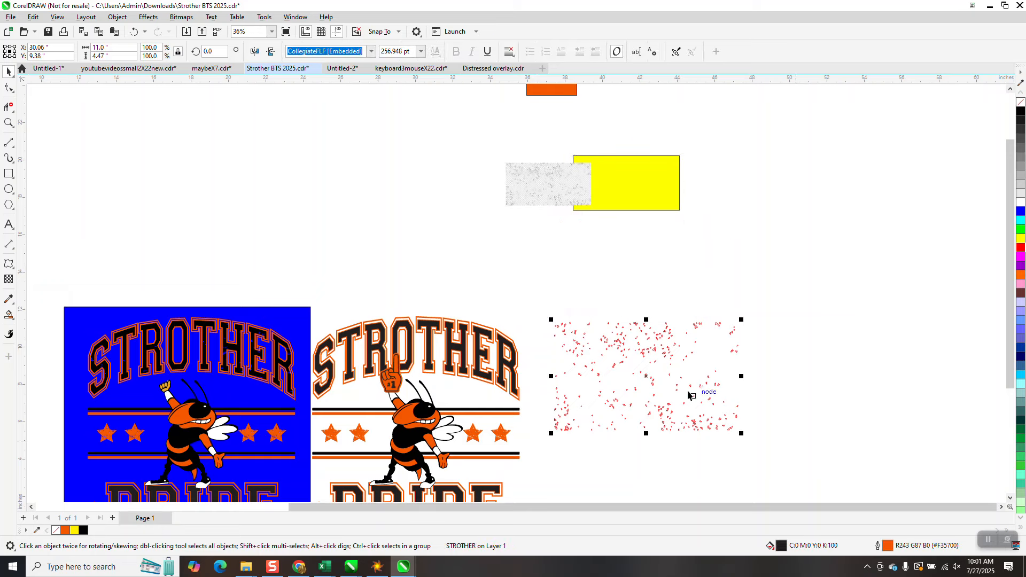
left_click_drag(649, 377, 335, 190)
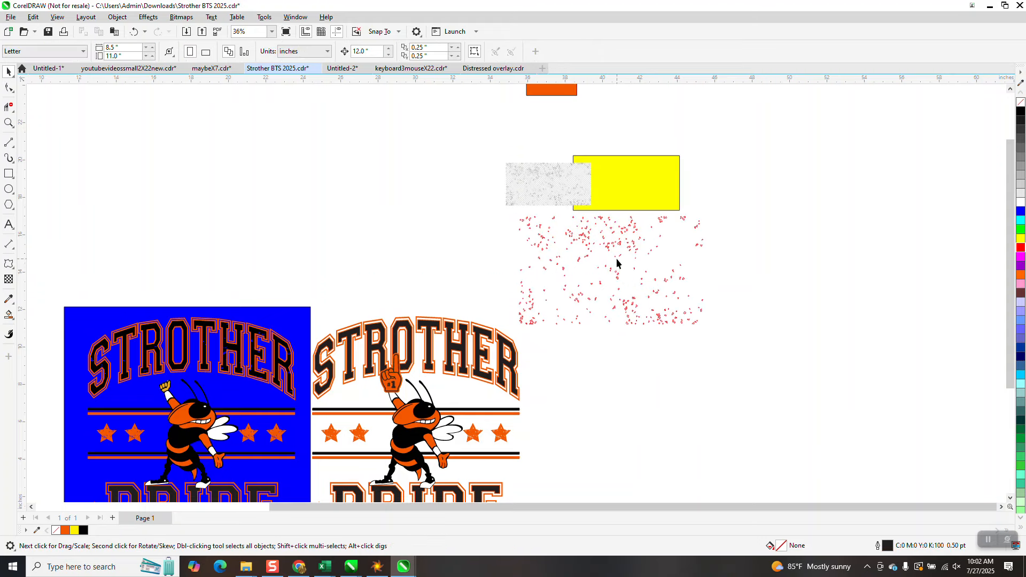
left_click_drag(620, 260, 349, 219)
Move the whole blue-background design 24 inches up and 24 inches left
scroll(347, 223, "down", 2)
scroll(348, 224, "down", 2)
left_click_drag(184, 255, 335, 420)
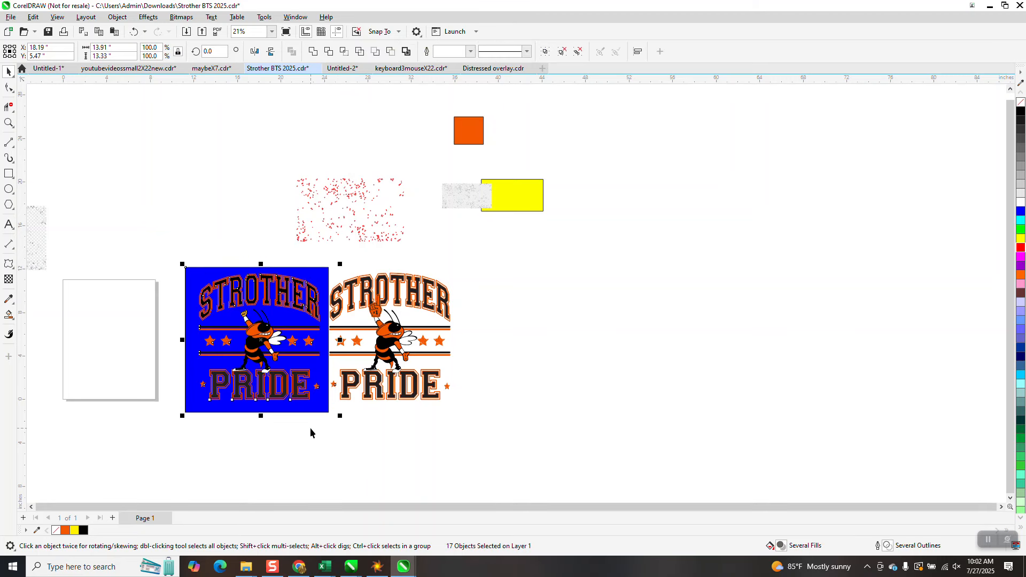
key("Up")
key("Up")
key("Left")
key("Left")
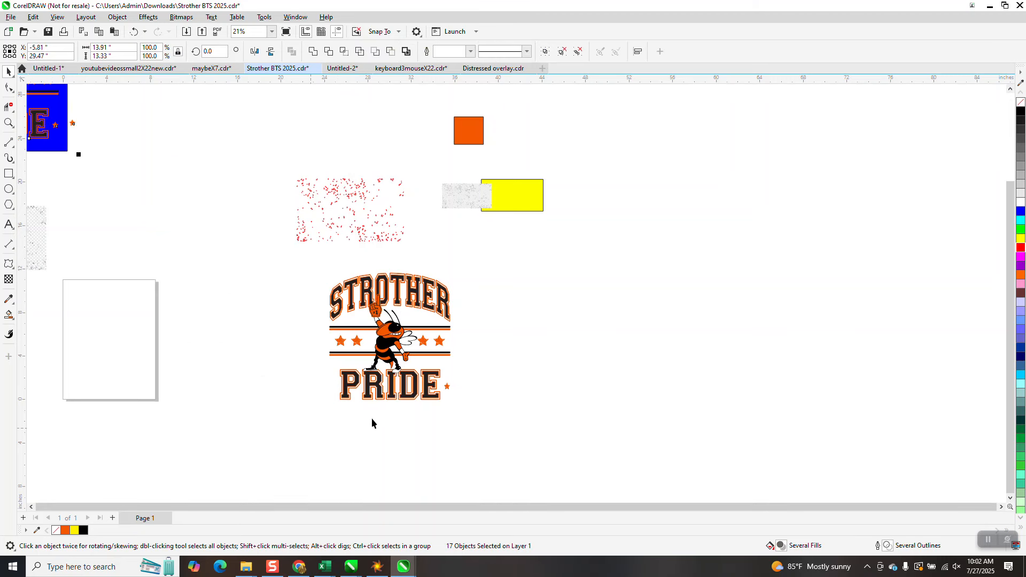
Create a boundary outline around the STROTHER PRIDE artwork and move it 12 inches to the right
left_click(406, 283)
left_click_drag(316, 266, 523, 432)
left_click(406, 52)
key("Right")
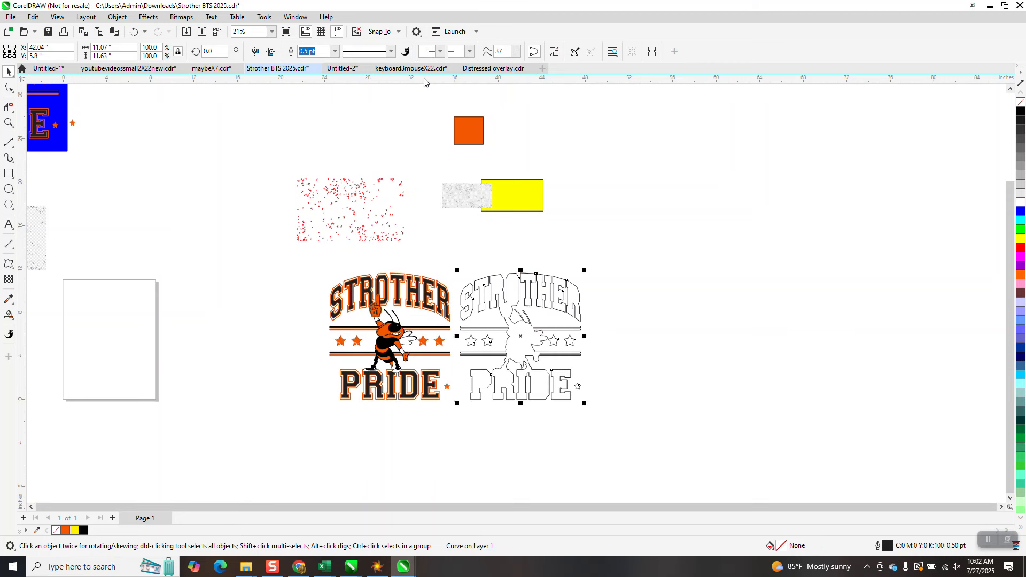
Move the red speckle group to the upper right of the boundary outline and rotate it 90 degrees
left_click(404, 193)
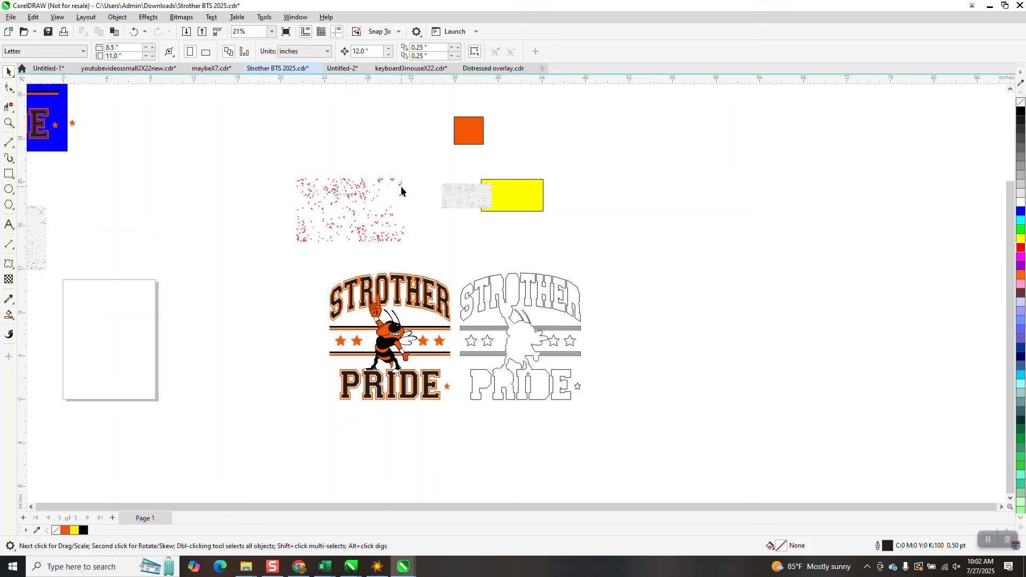
left_click_drag(400, 189, 691, 224)
type("90")
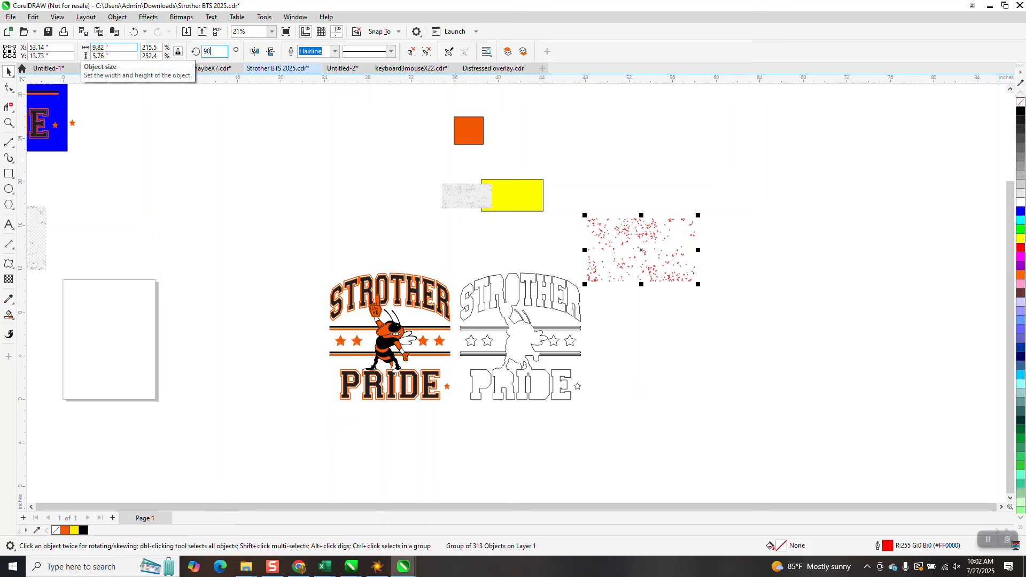
key("Return")
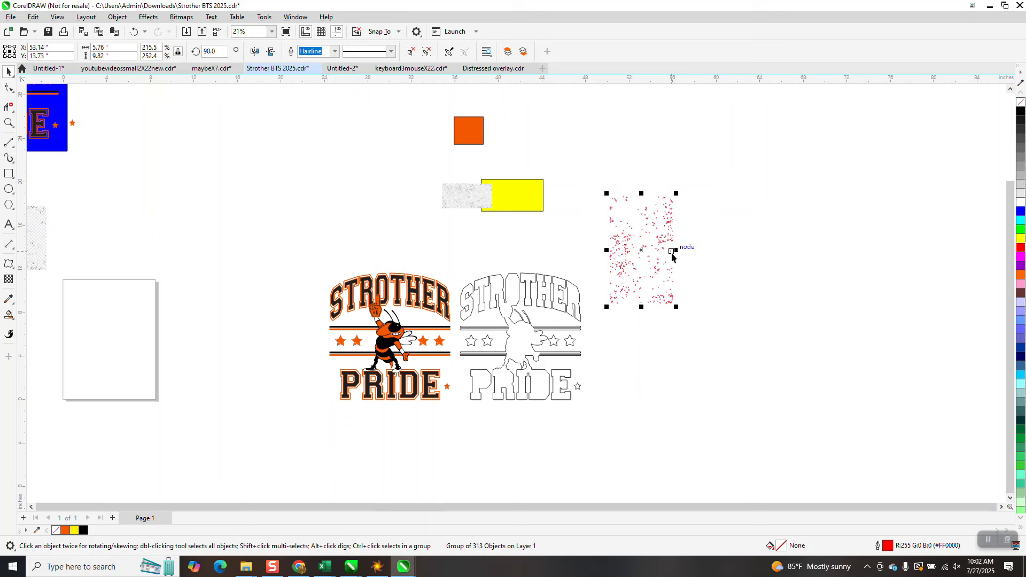
Stretch the speckle group to about 12.31 by 19.01 inches and place it vertically mirrored over the boundary outline
left_click_drag(671, 250, 748, 251)
left_click_drag(676, 307, 671, 405)
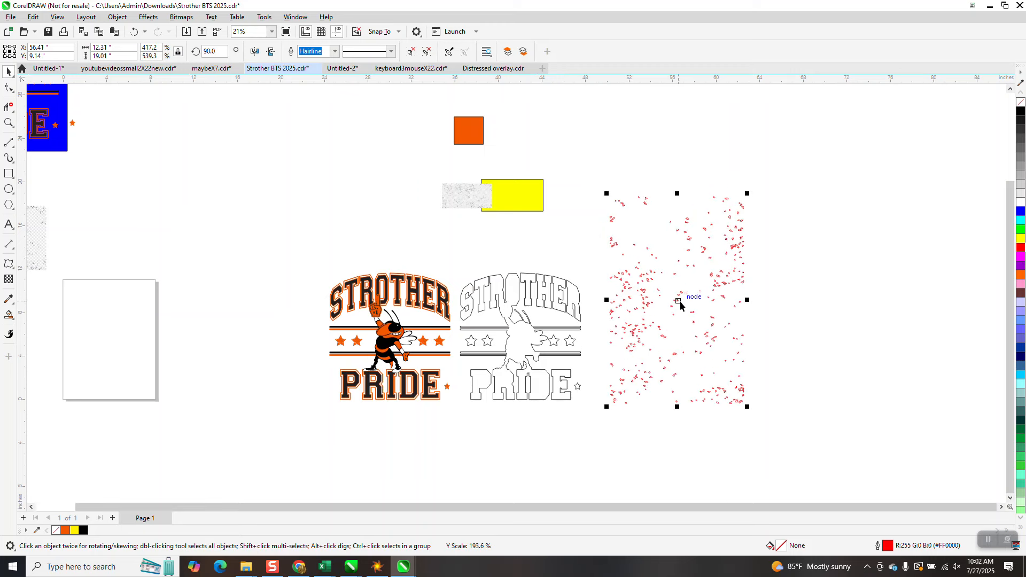
left_click_drag(656, 326, 522, 343)
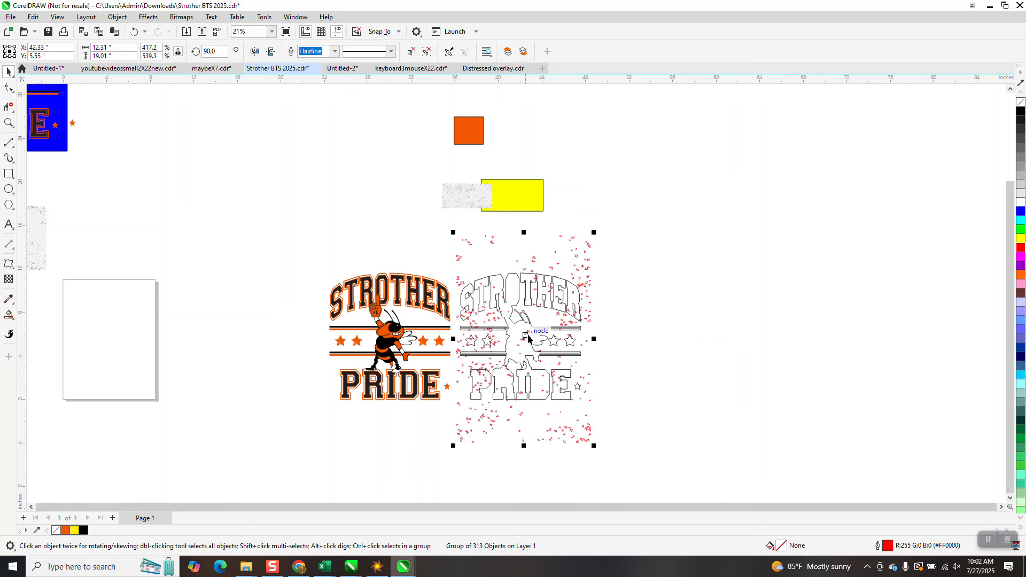
left_click(273, 53)
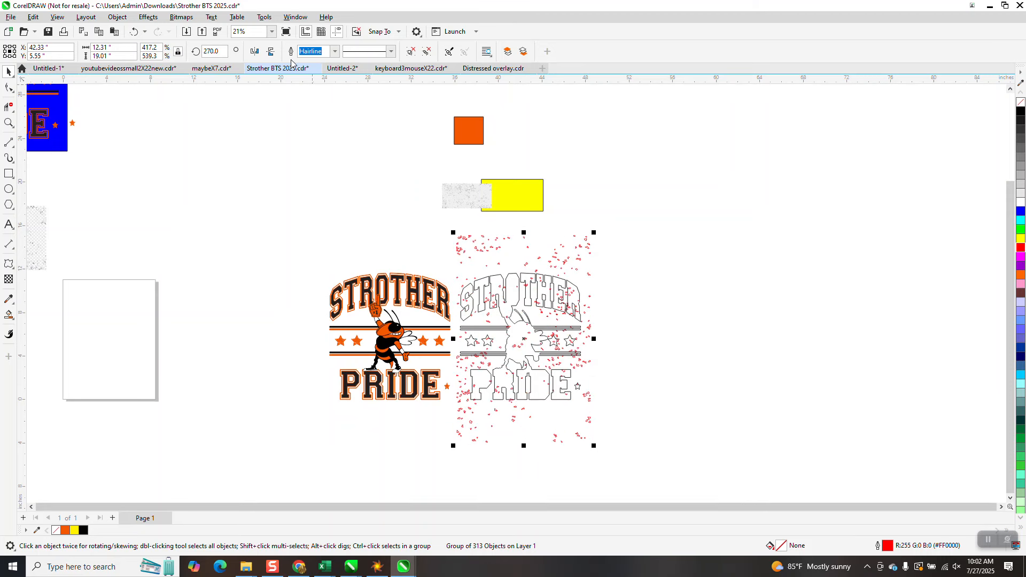
Intersect the speckle group with the boundary outline and move the resulting speckles 12 inches to the right
left_click_drag(444, 227, 659, 472)
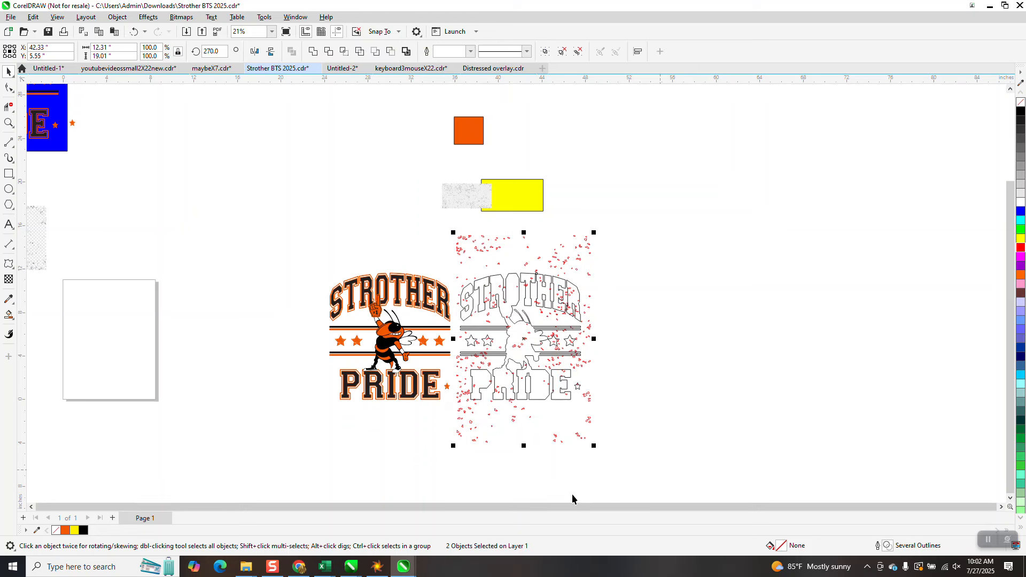
left_click(342, 52)
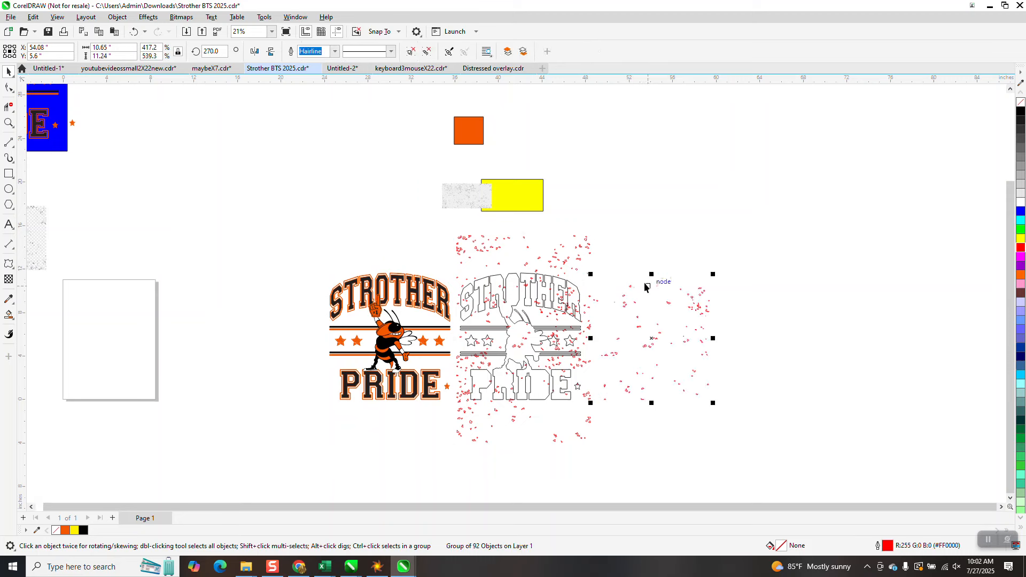
left_click(626, 260)
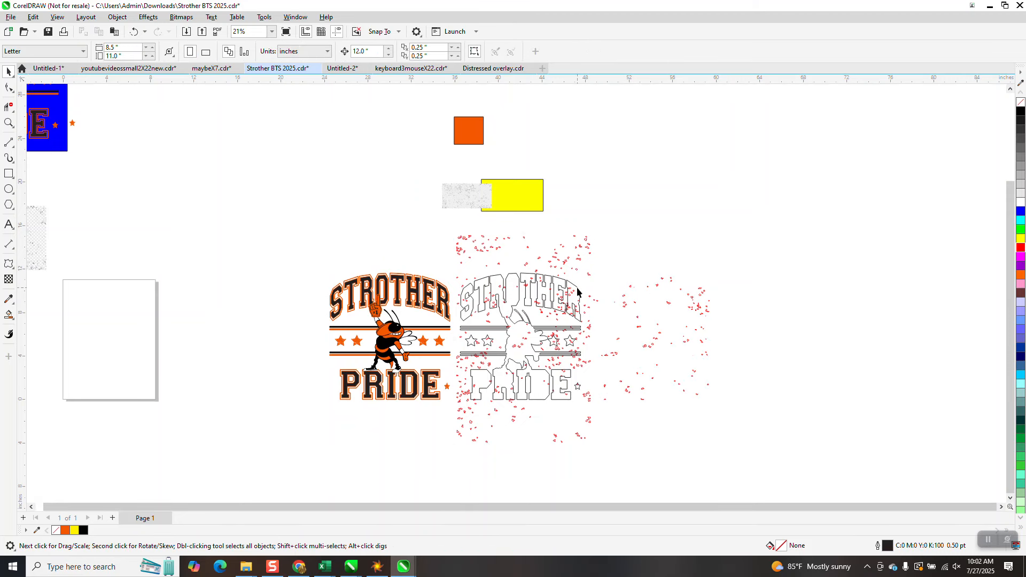
Move the boundary outline 24 inches to the right, clear of the intersected speckles
left_click(578, 291)
left_click_drag(584, 291, 715, 291)
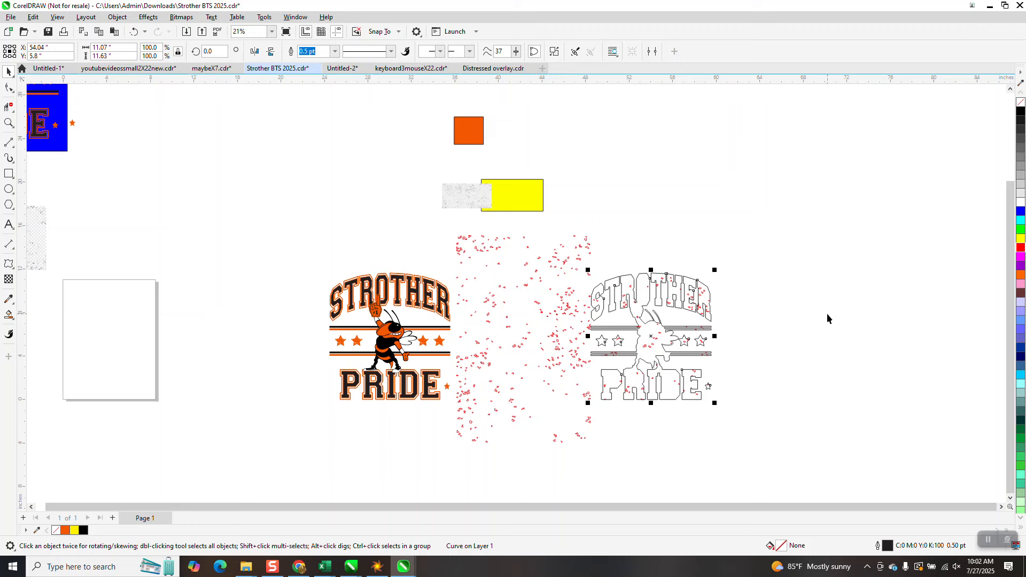
scroll(818, 307, "down", 1)
key("ctrl+r")
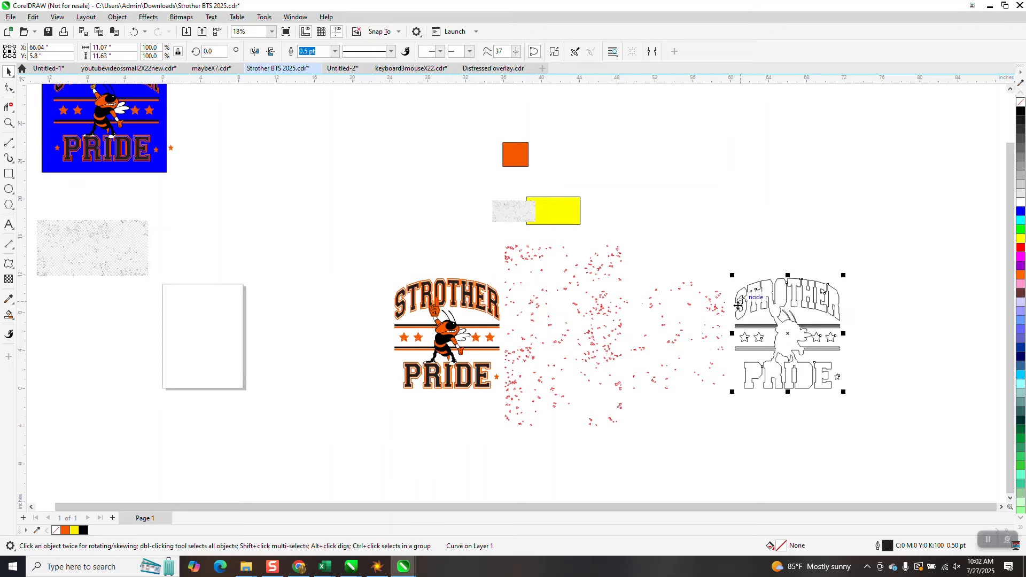
left_click(717, 314)
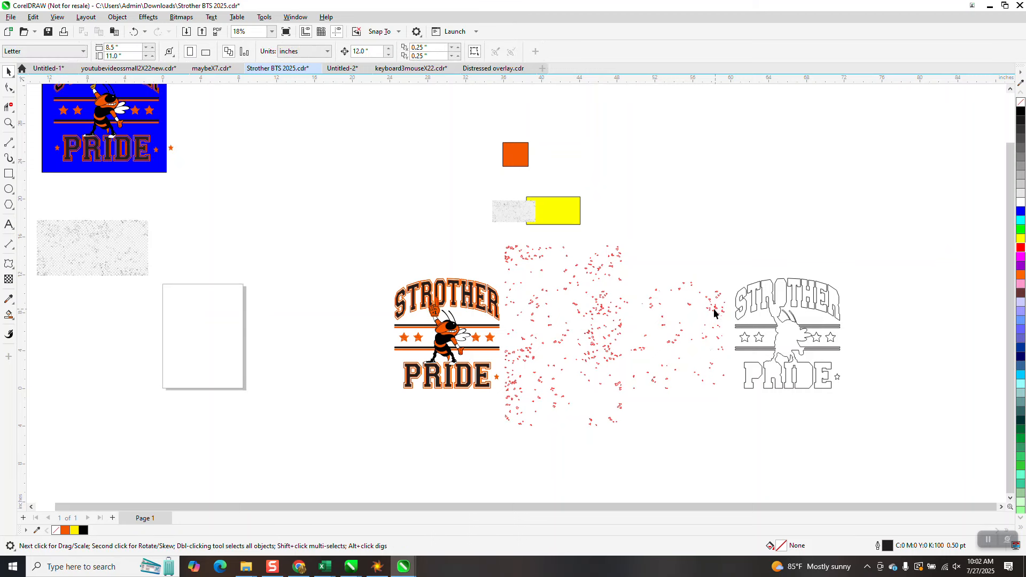
Group all objects of the colored STROTHER PRIDE artwork
left_click(499, 300)
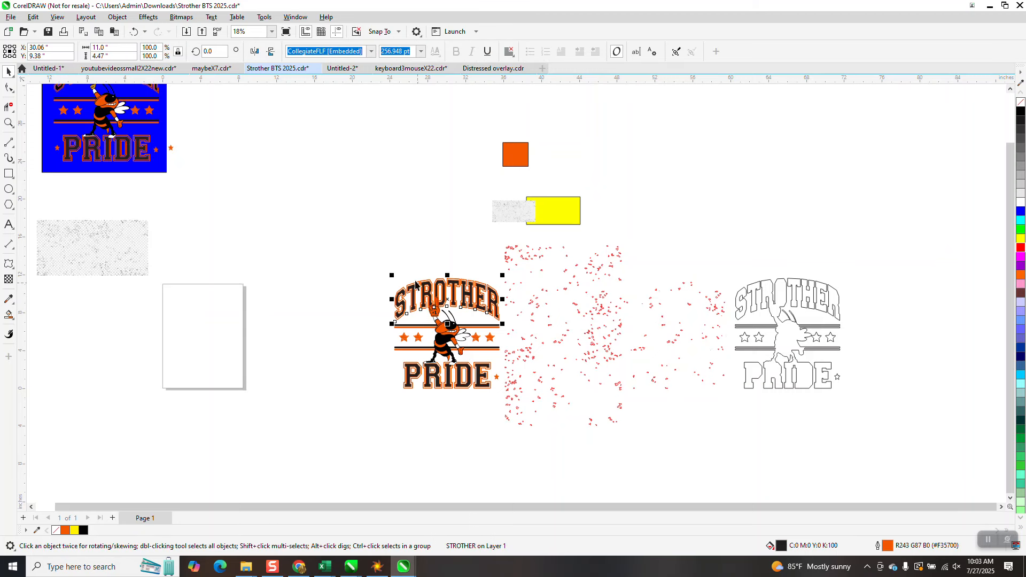
left_click_drag(501, 393, 509, 402)
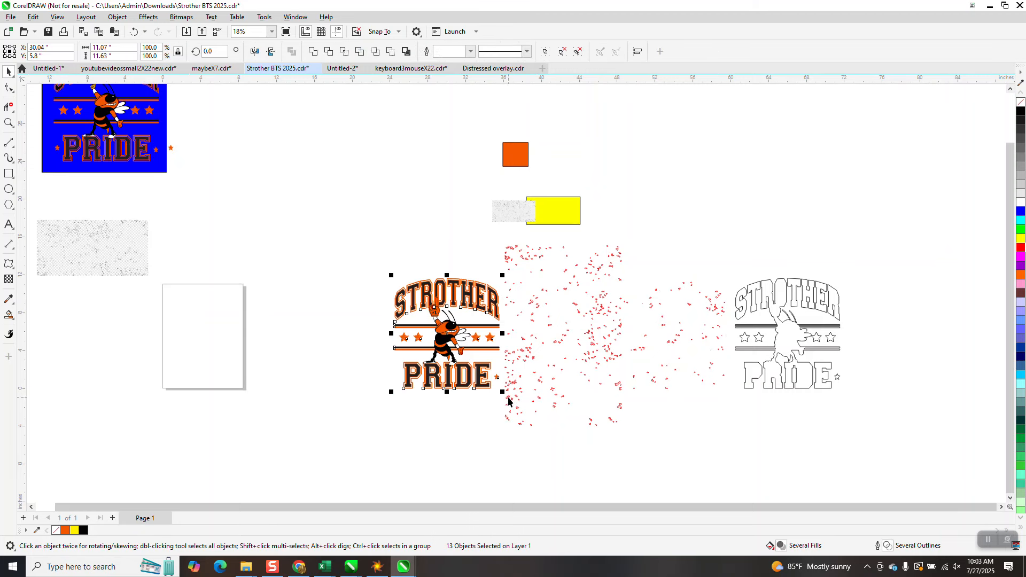
key("ctrl+g")
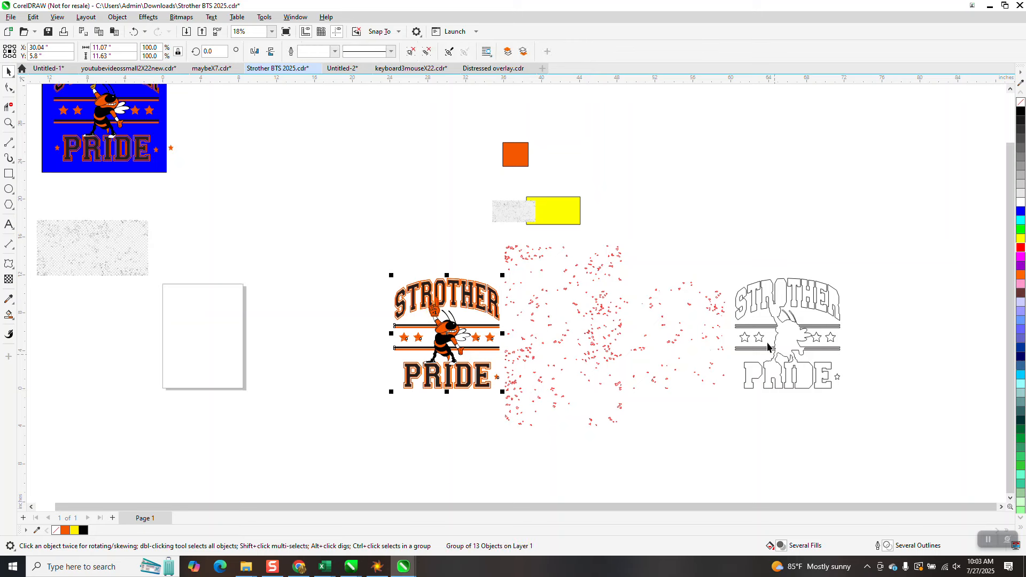
Move the intersected speckle group 24 inches to the left, onto the colored STROTHER PRIDE artwork
left_click(691, 311)
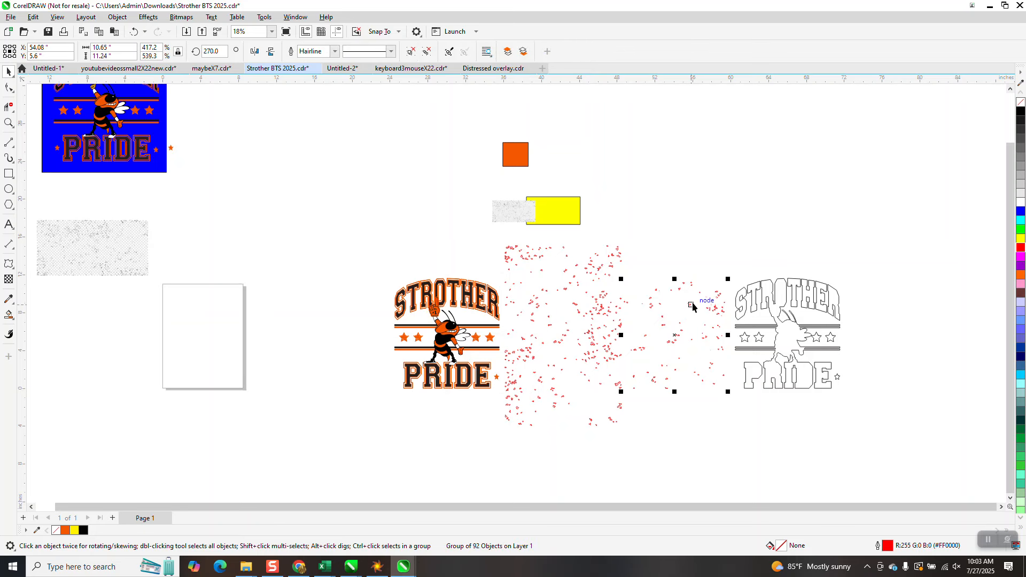
key("Left")
key("Left")
Move the large speckle group up and away from the artwork, and examine the speckles lying over the STROTHER lettering
left_click_drag(601, 304, 711, 198)
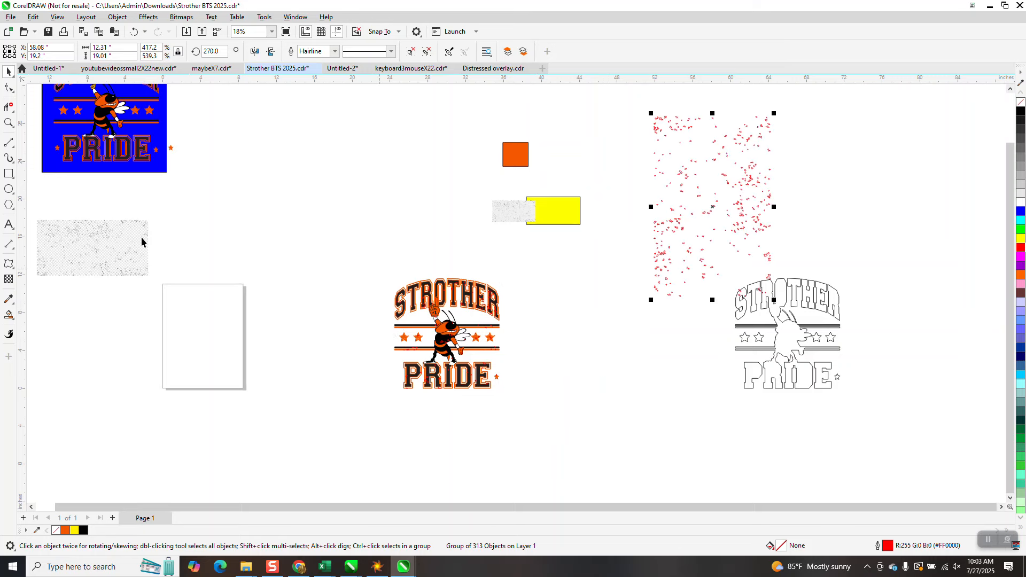
left_click(8, 123)
left_click_drag(374, 260, 441, 339)
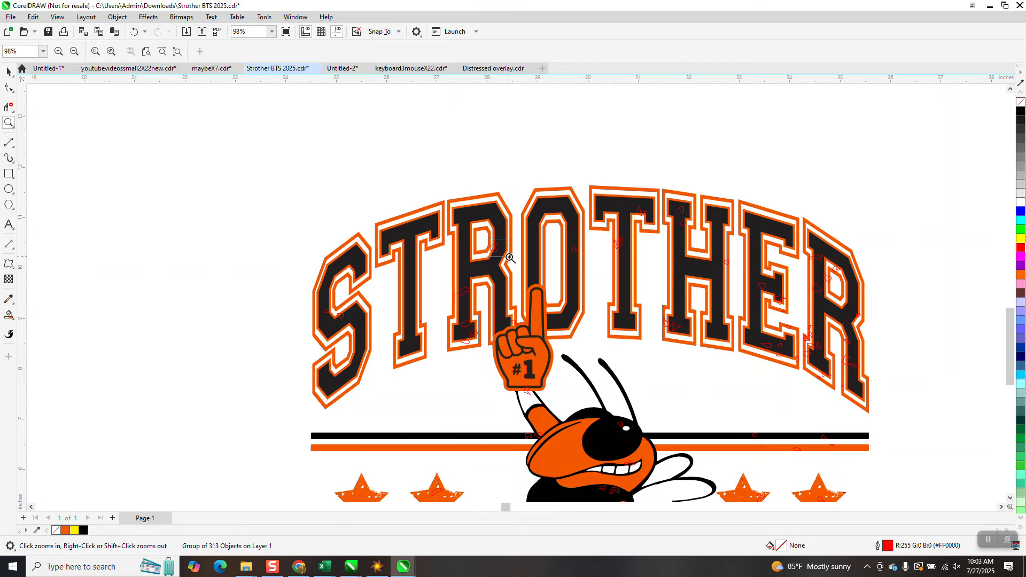
scroll(481, 245, "up", 4)
scroll(449, 238, "down", 8)
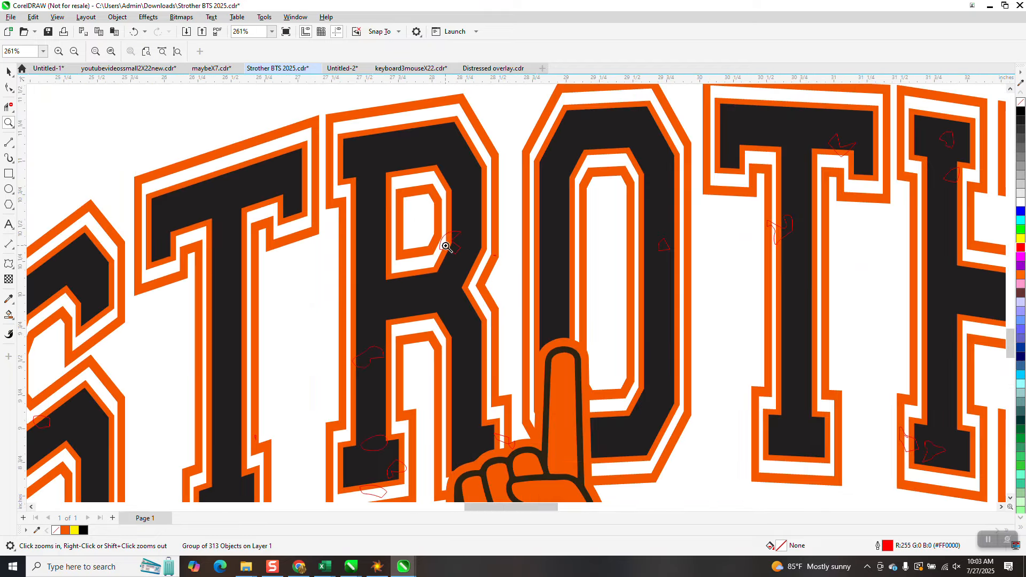
left_click(9, 71)
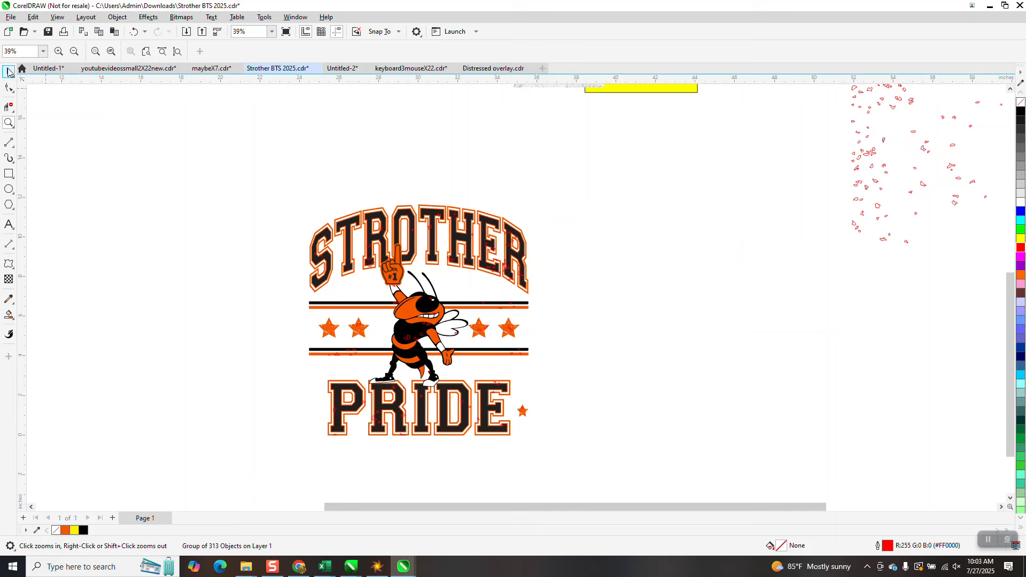
Trim the grouped artwork with the overlaid speckles and inspect the cuts in the STROTHER letters
left_click_drag(271, 182, 588, 486)
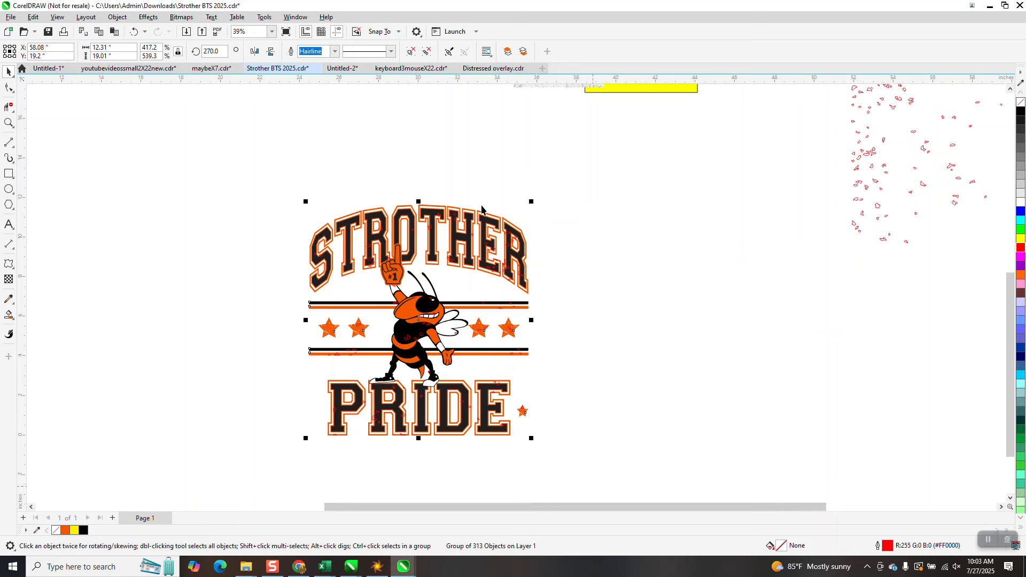
key("ctrl+u")
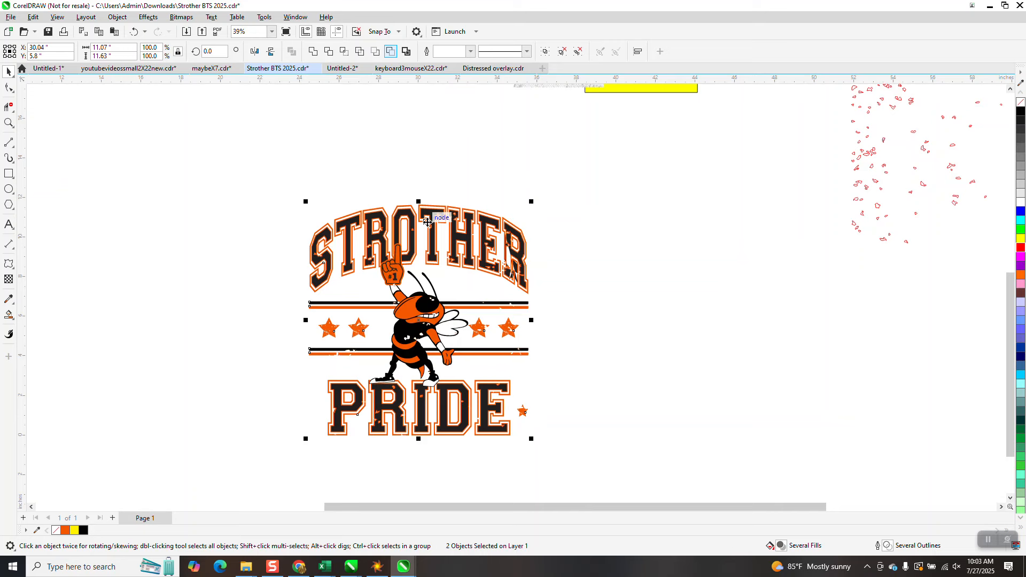
left_click(5, 124)
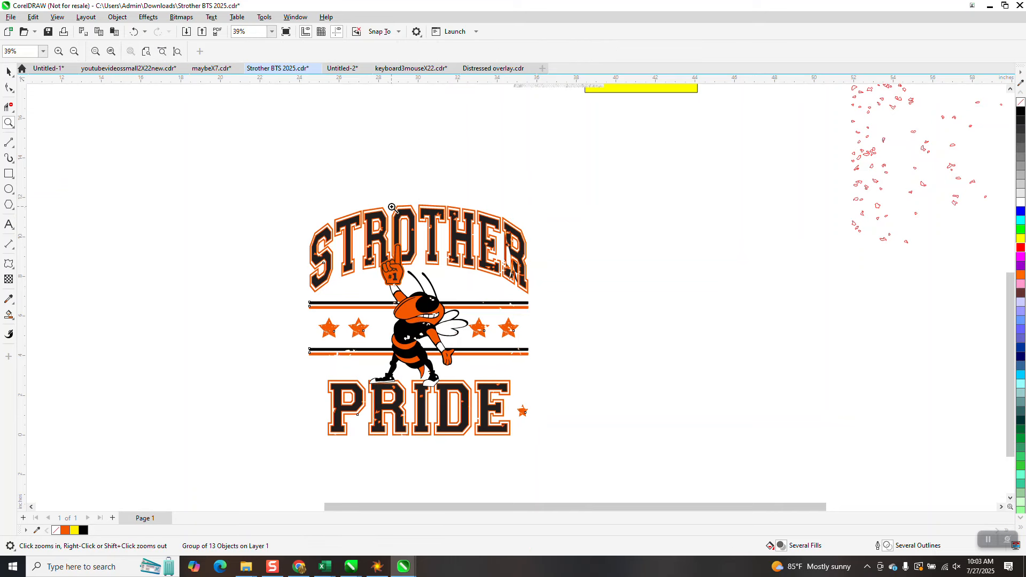
left_click_drag(388, 215, 471, 259)
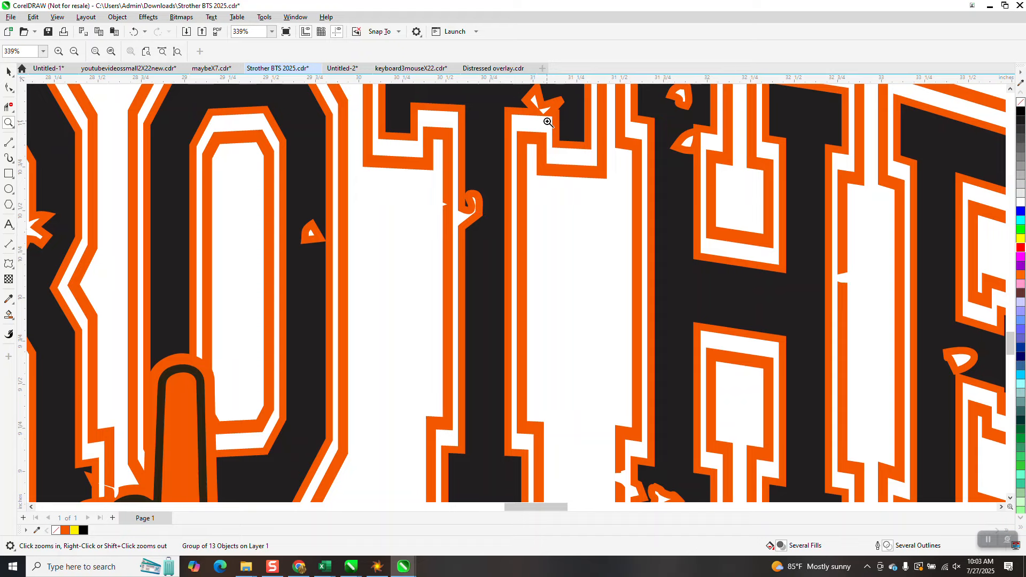
scroll(548, 123, "down", 2)
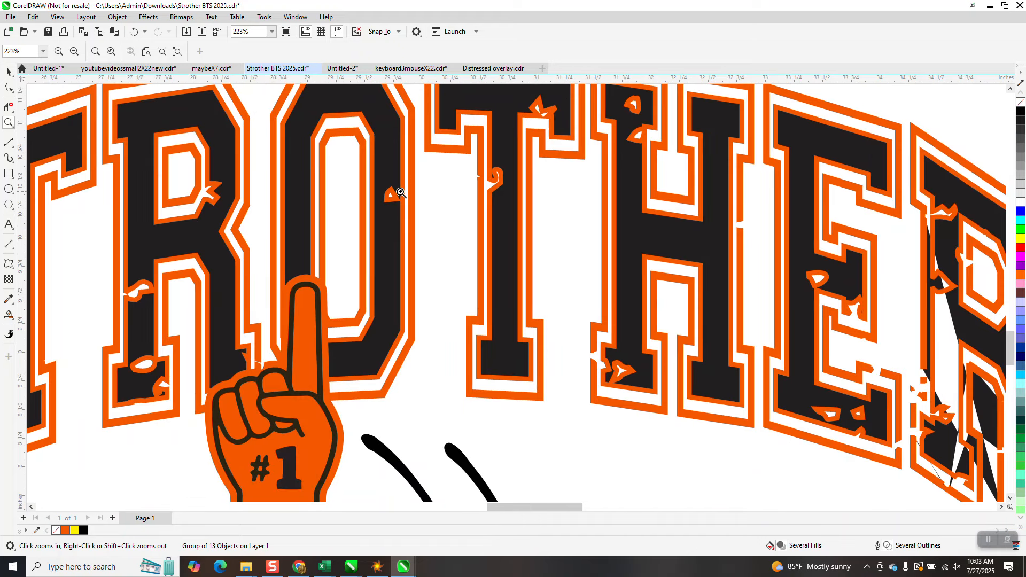
scroll(399, 191, "down", 5)
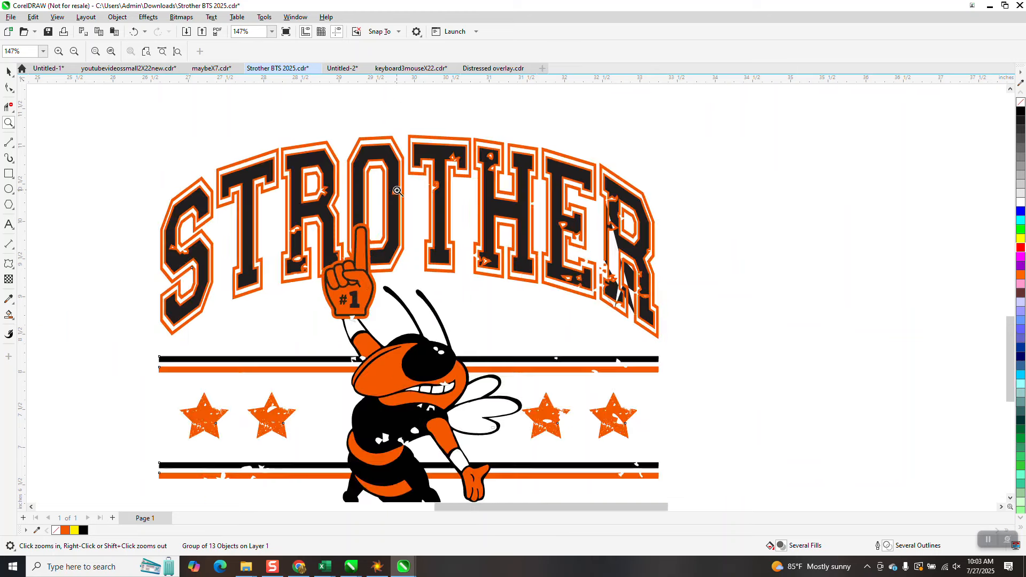
Undo the speckle trim on the artwork and the move of the large speckle group
left_click(133, 32)
scroll(315, 139, "down", 3)
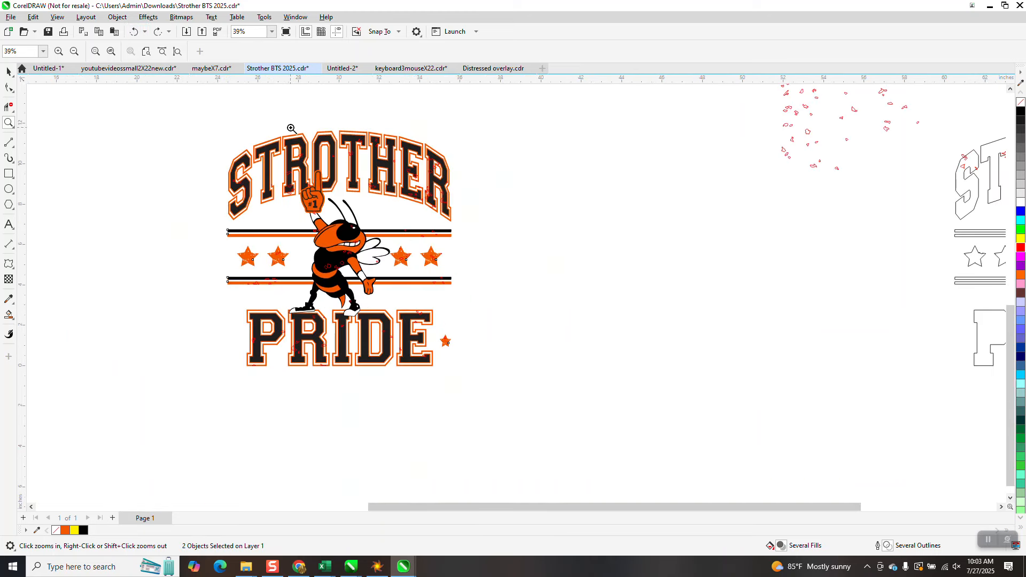
left_click(133, 31)
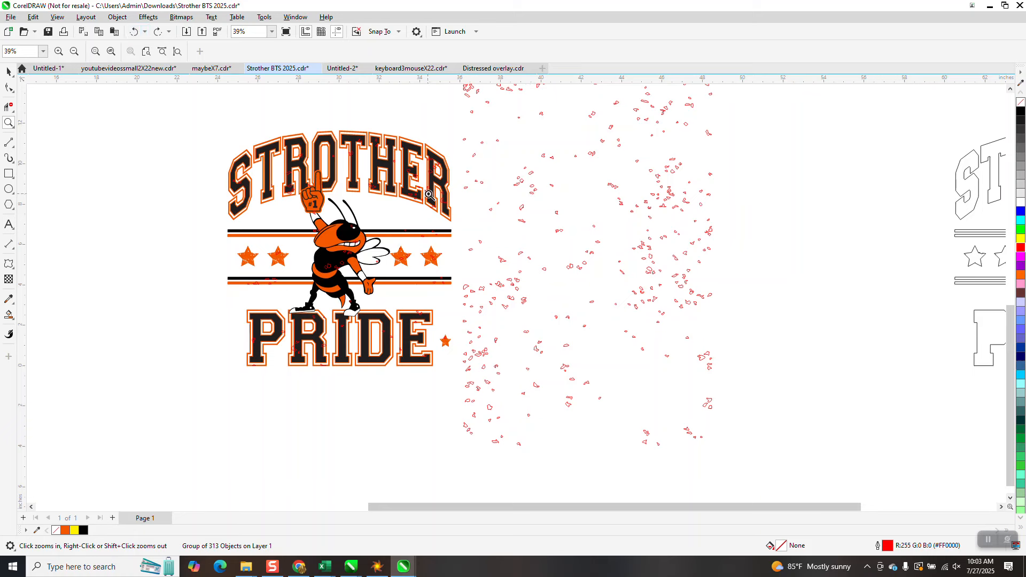
scroll(429, 199, "down", 1)
scroll(502, 206, "down", 1)
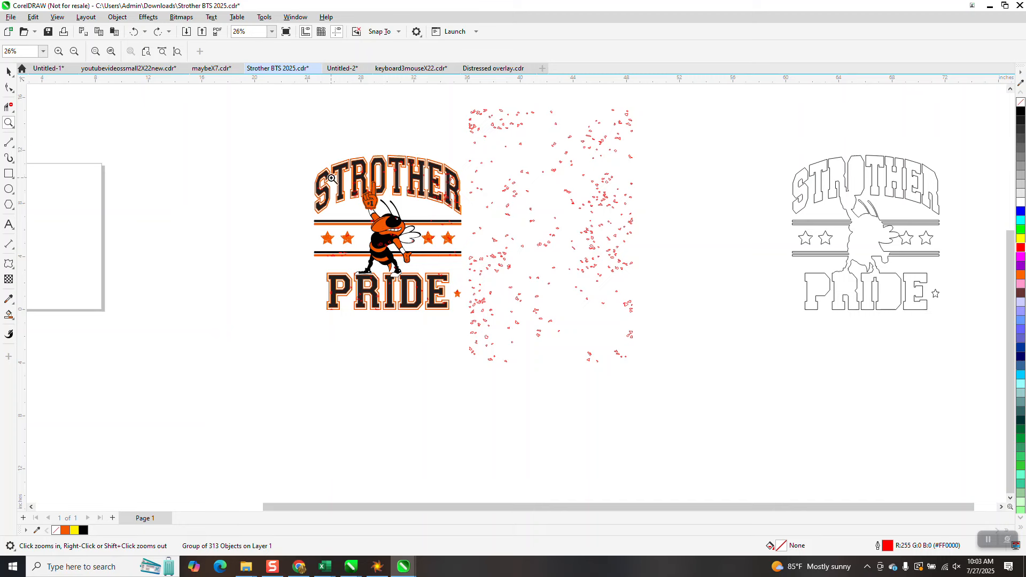
Ungroup the colored STROTHER PRIDE artwork
left_click(9, 71)
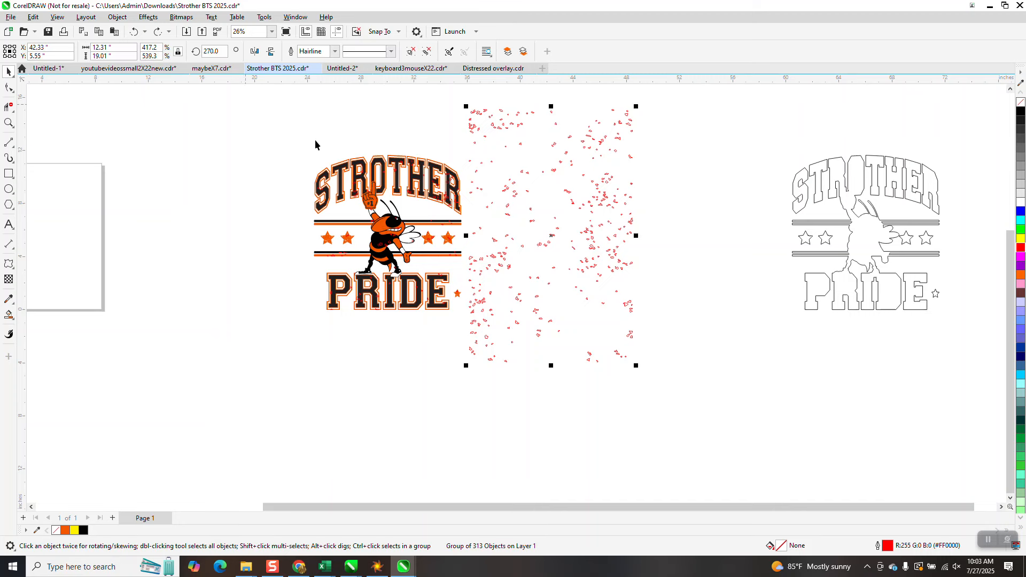
left_click(337, 164)
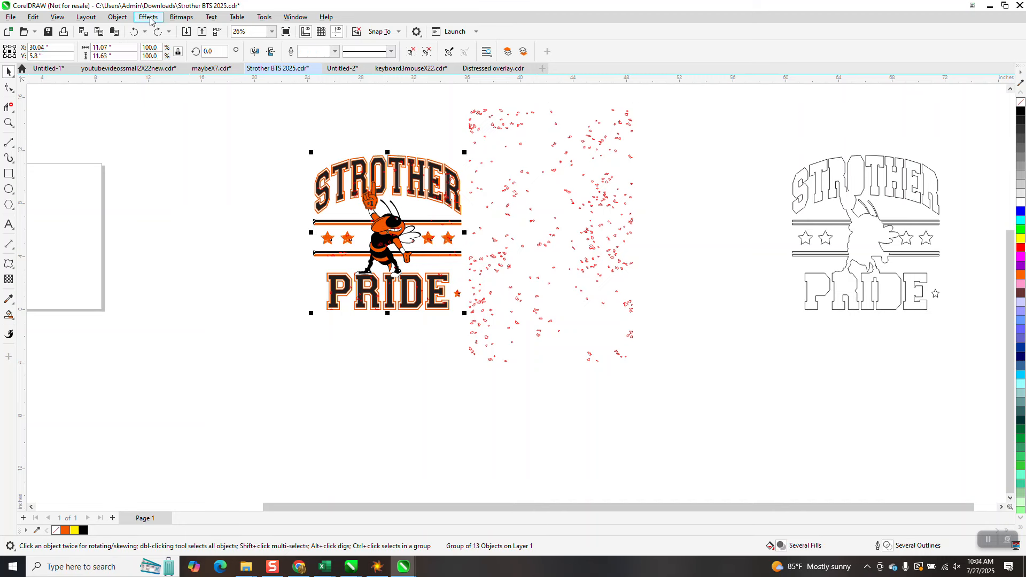
left_click(119, 18)
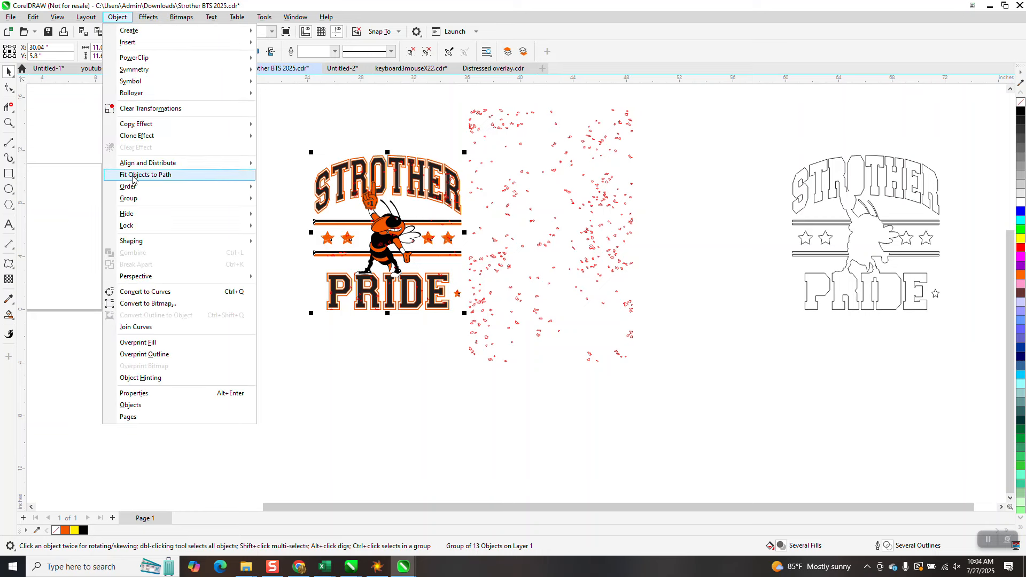
mouse_move(134, 199)
left_click(264, 210)
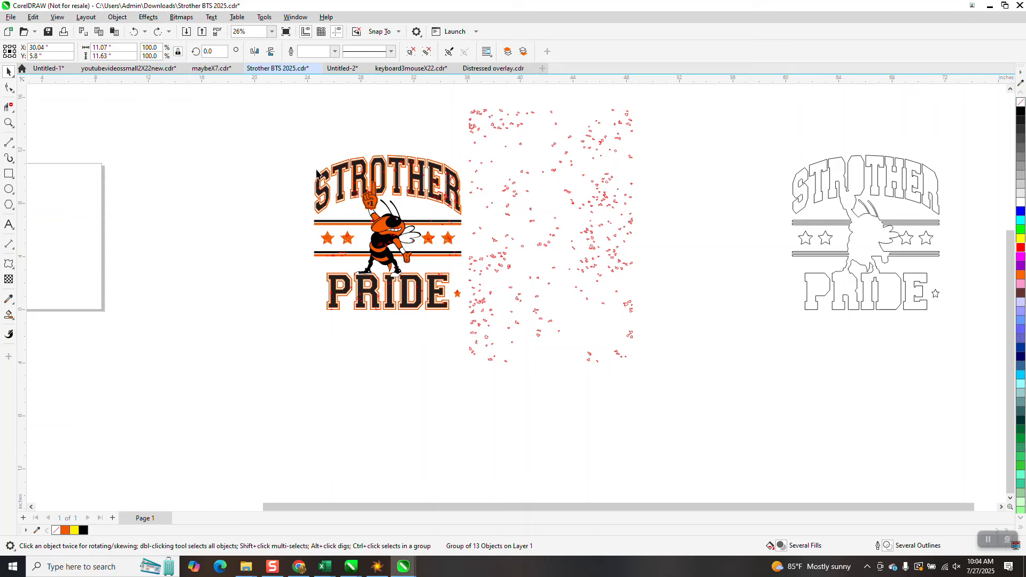
Move the STROTHER text 12 inches to the left and the intersected speckles 24 inches to the right, off the artwork
left_click(321, 181)
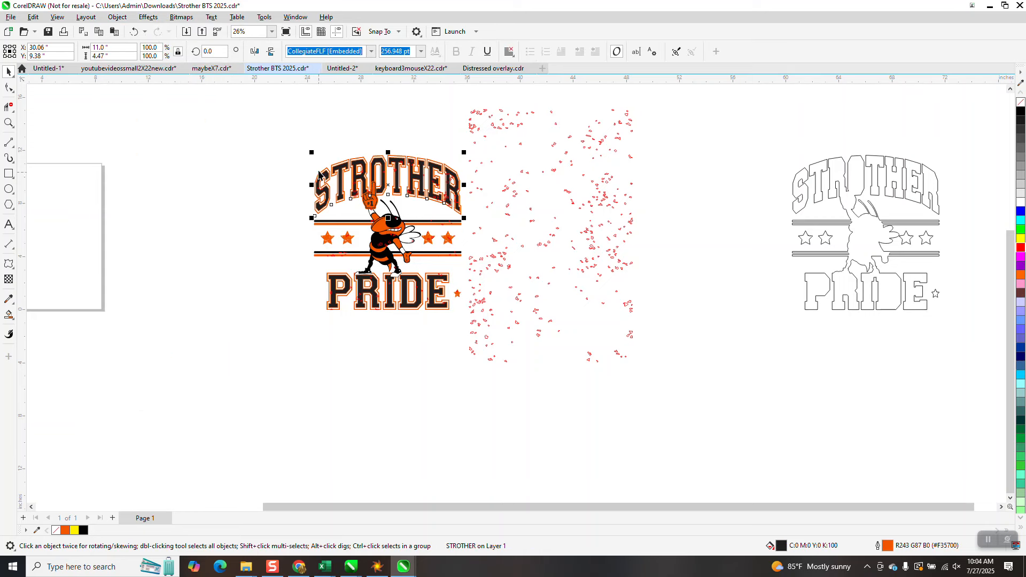
key("Left")
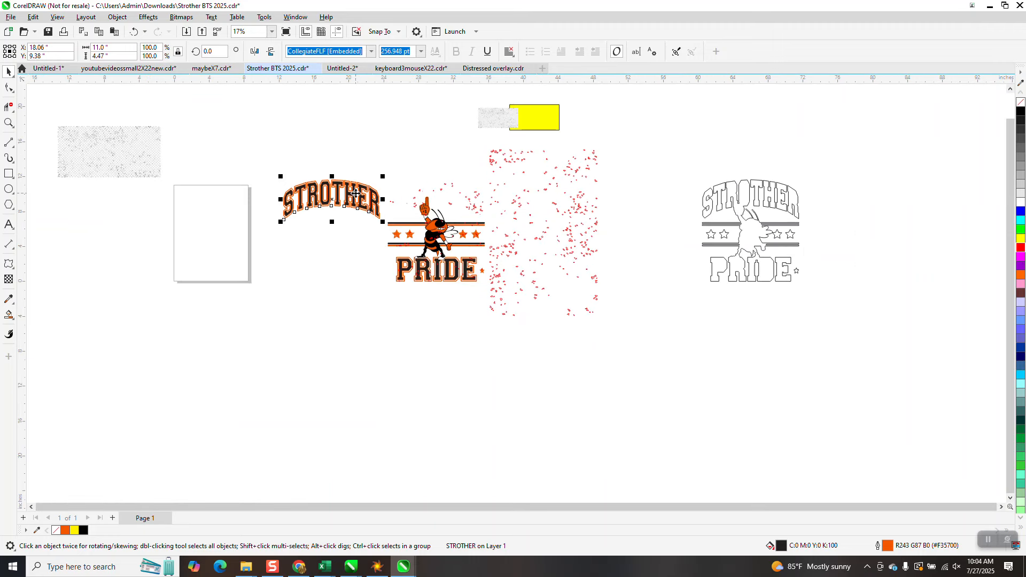
left_click(452, 191)
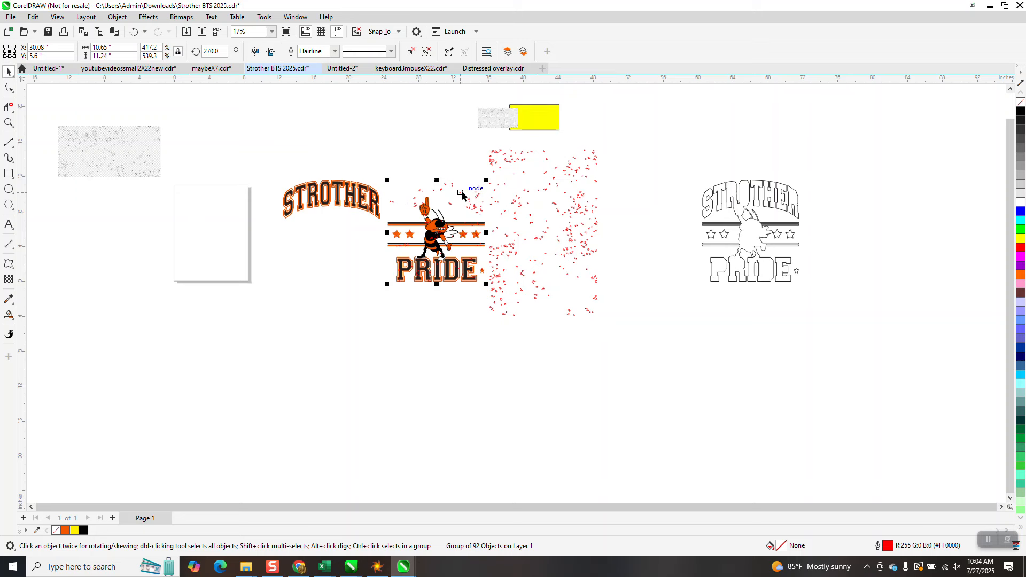
key("Right")
key("Right")
Remove the fill from the separated STROTHER text and color its outline black
left_click(339, 210)
left_click(9, 123)
left_click_drag(290, 181, 444, 255)
left_click(10, 74)
scroll(230, 163, "down", 1)
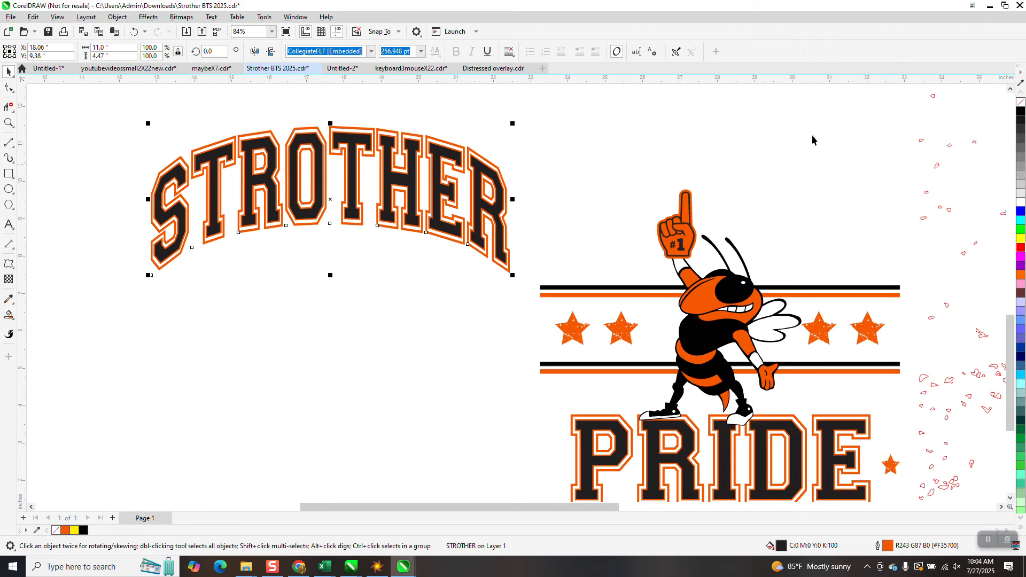
left_click(1020, 102)
right_click(1021, 111)
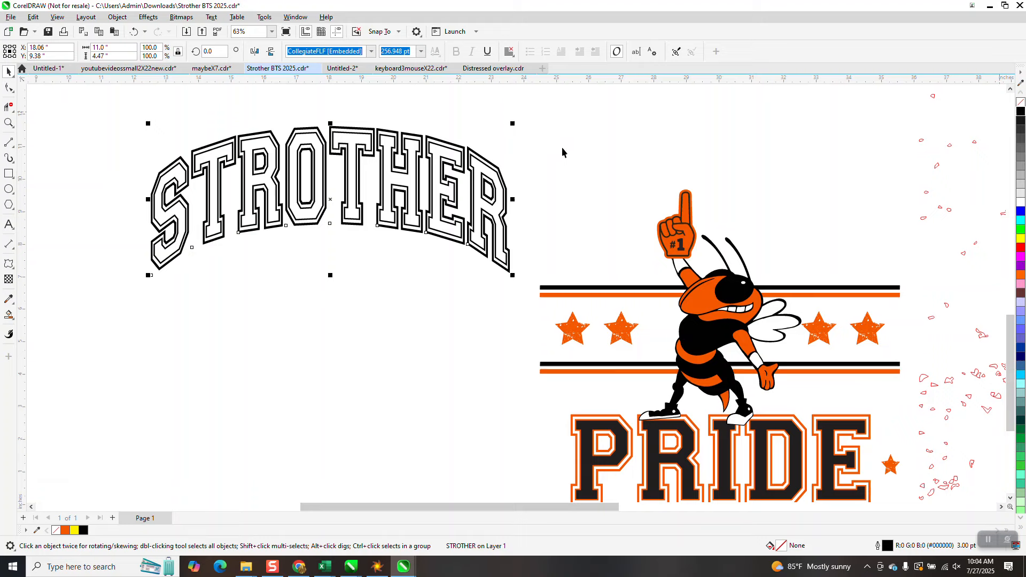
scroll(311, 130, "down", 1)
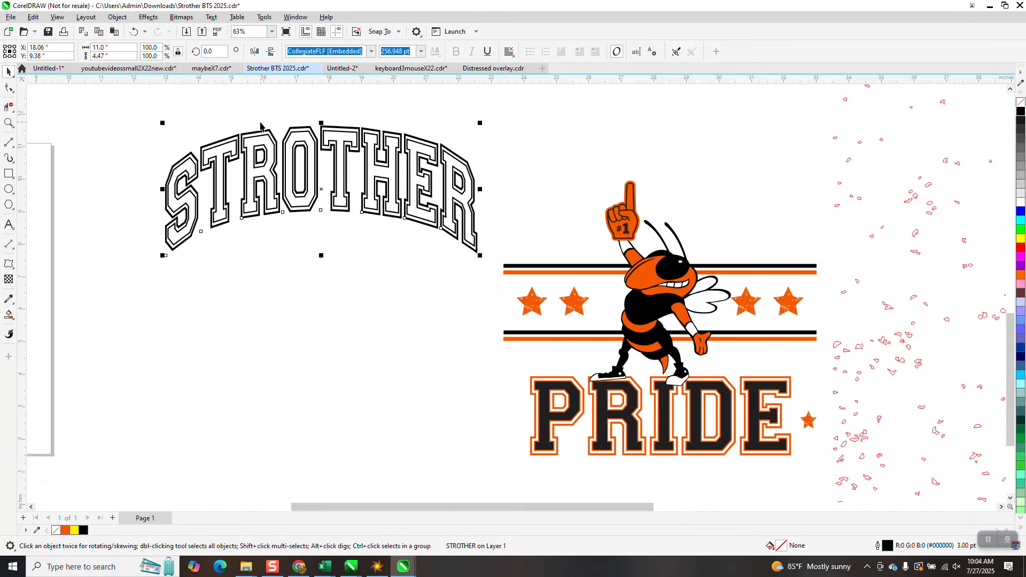
scroll(281, 131, "down", 1)
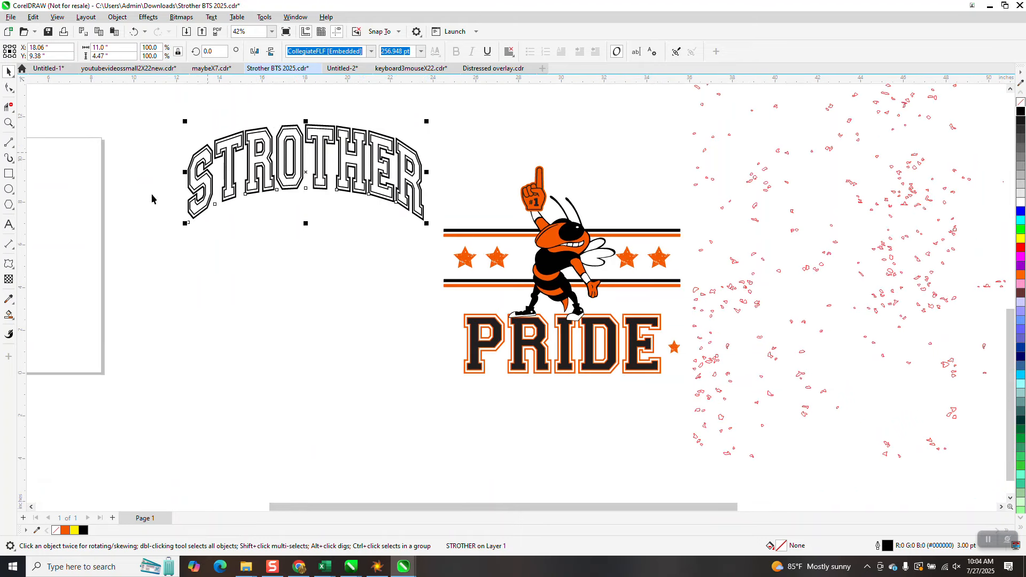
Create a solid black Smart Fill shape inside each letter of STROTHER, moving each one 12 inches below the outlined text
left_click(12, 317)
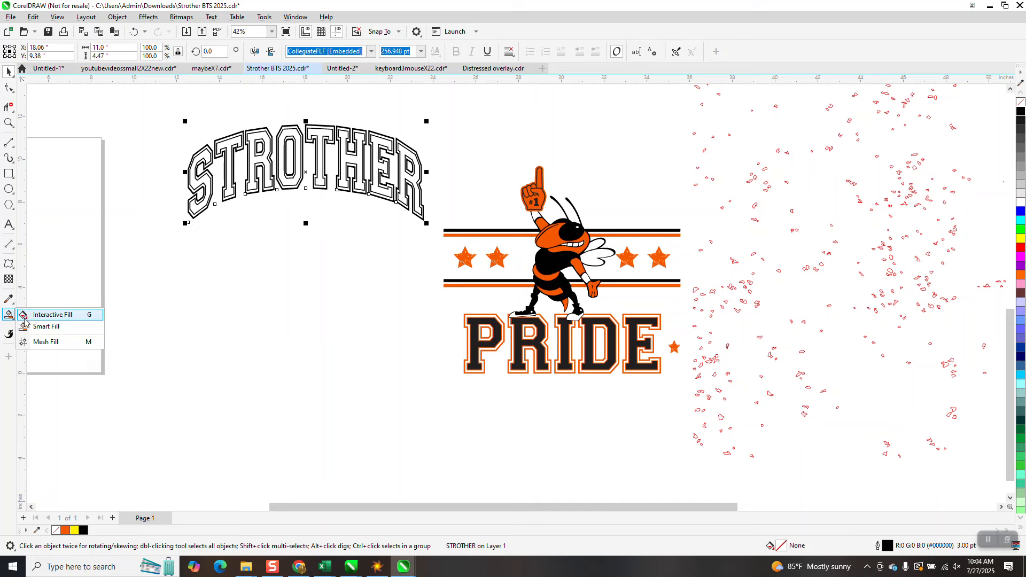
left_click(40, 327)
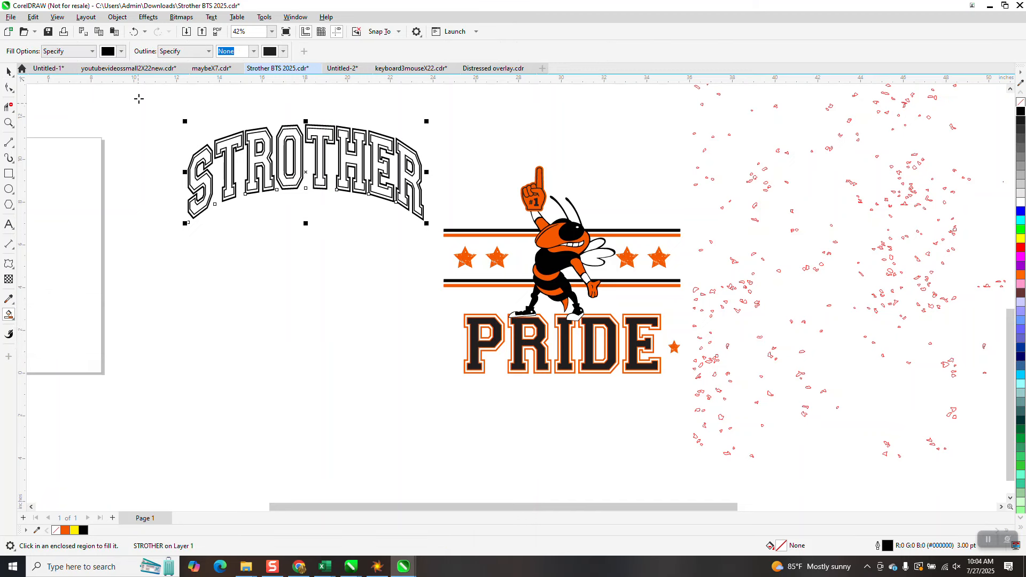
left_click(203, 157)
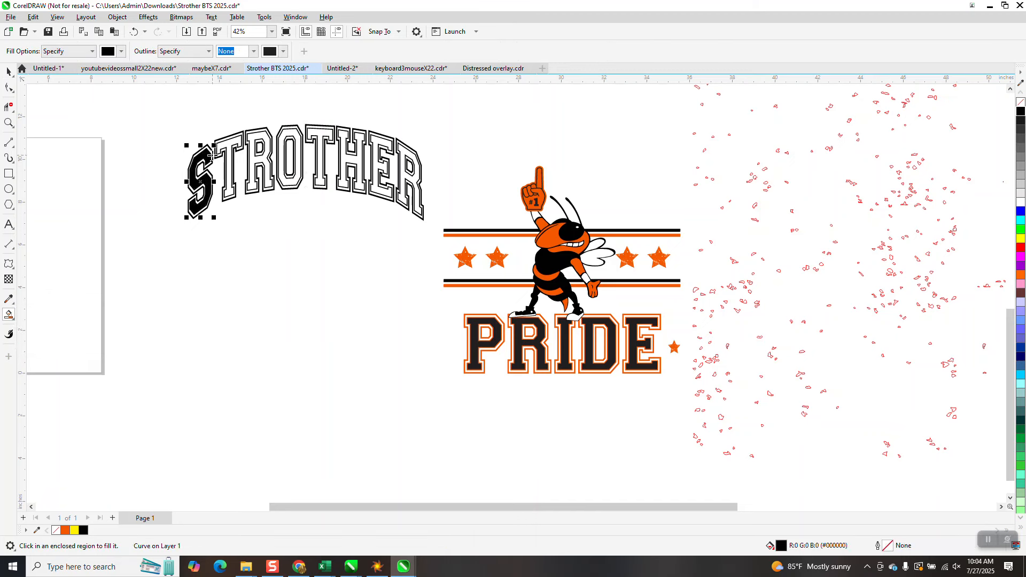
key("Down")
left_click(228, 143)
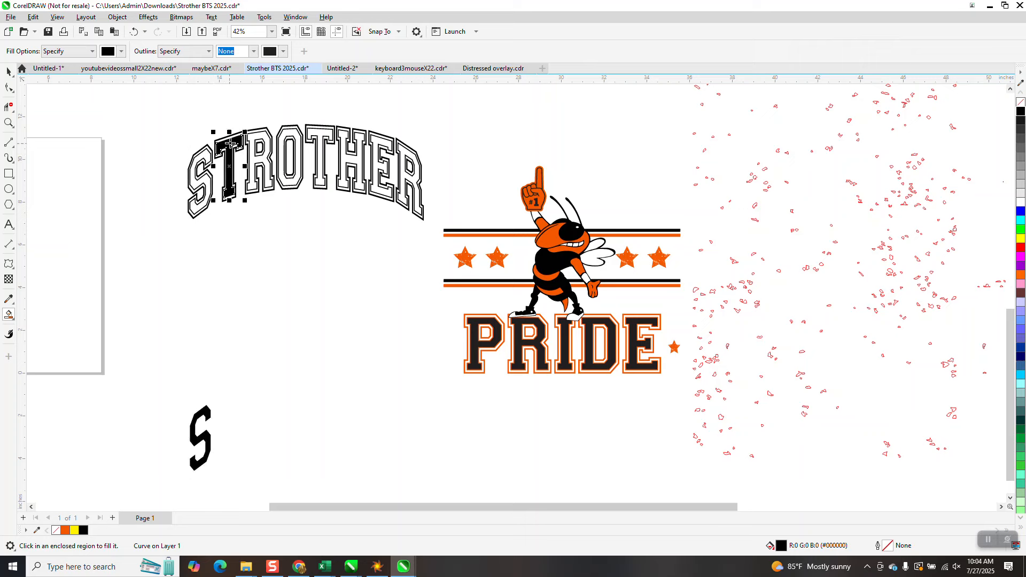
key("Down")
left_click(249, 135)
key("Down")
left_click(294, 132)
key("Down")
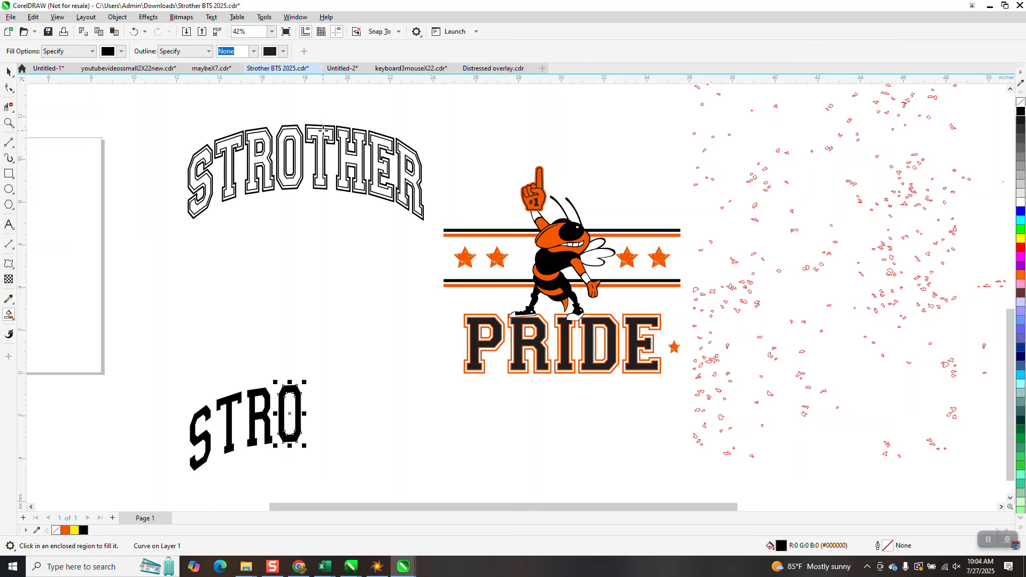
left_click(320, 132)
key("Down")
left_click(347, 136)
key("Down")
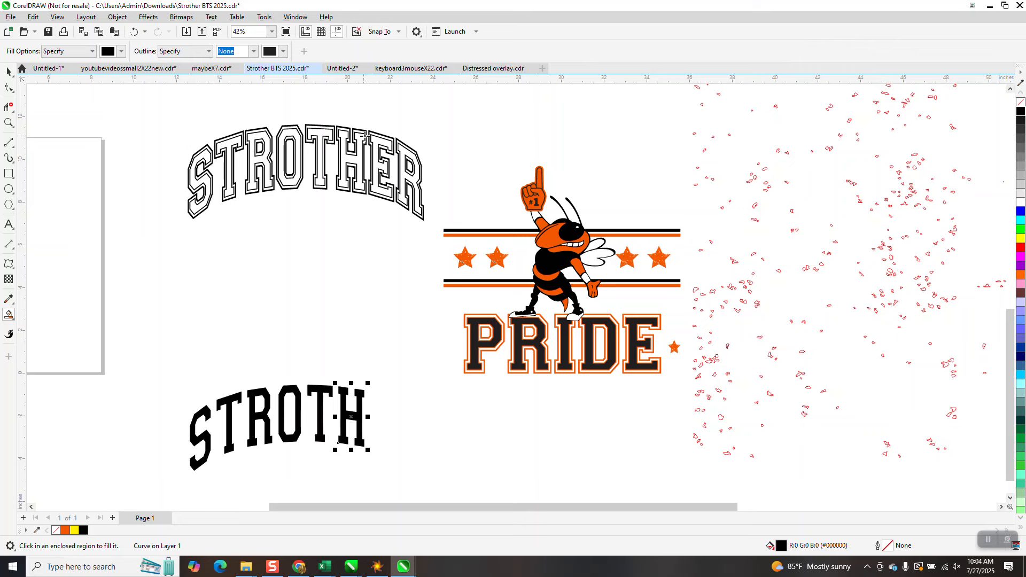
left_click(380, 140)
key("Down")
left_click(405, 151)
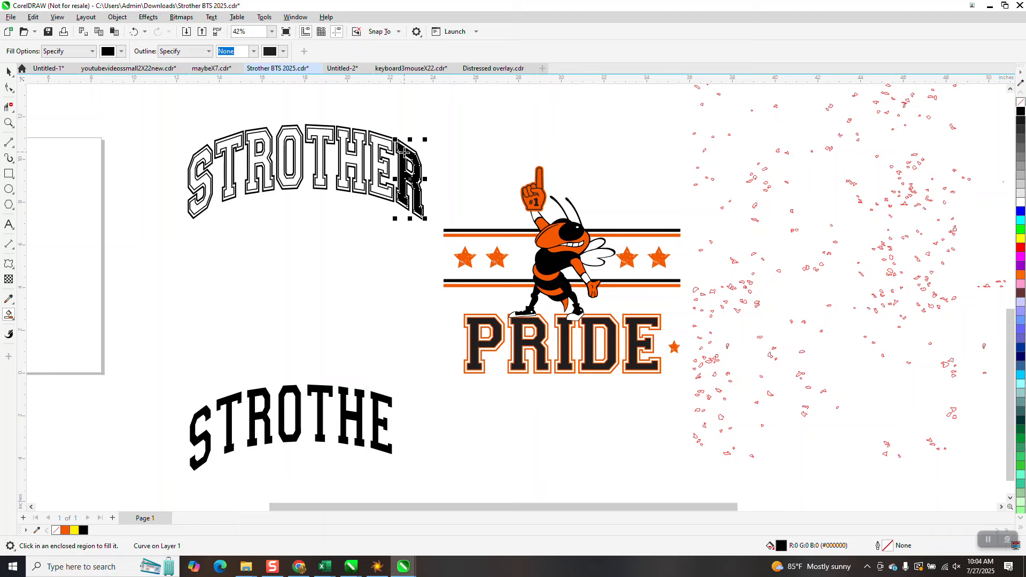
key("Down")
Change the outline color of the outlined STROTHER text to the orange #F35700 sampled from the bee artwork
left_click(8, 71)
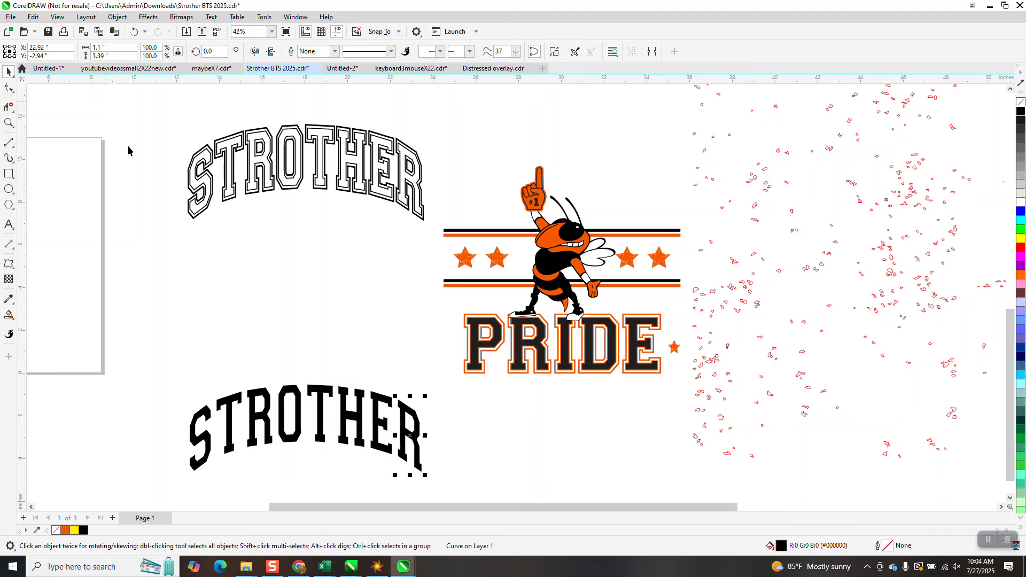
scroll(154, 176, "down", 2)
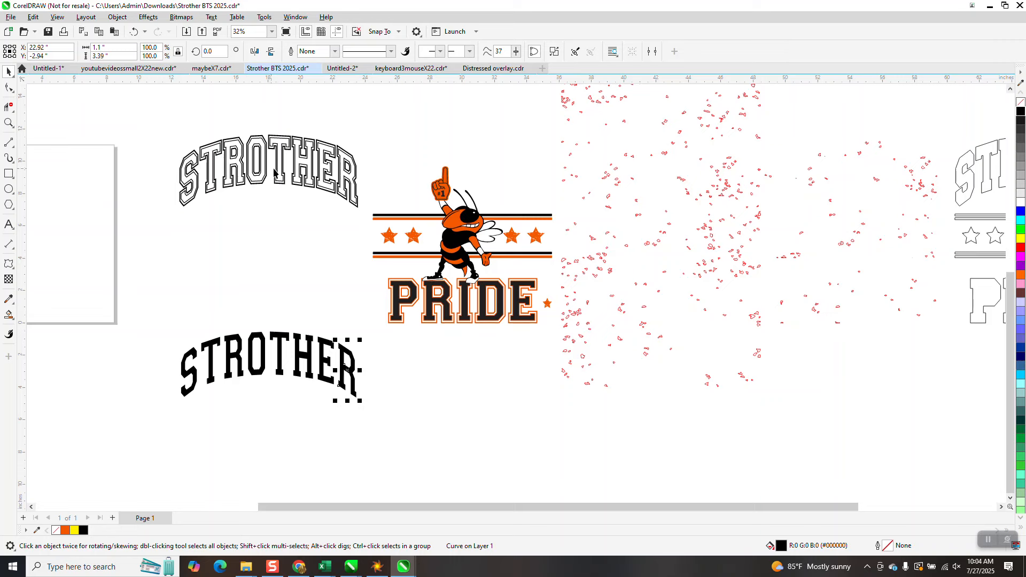
left_click_drag(152, 115, 376, 235)
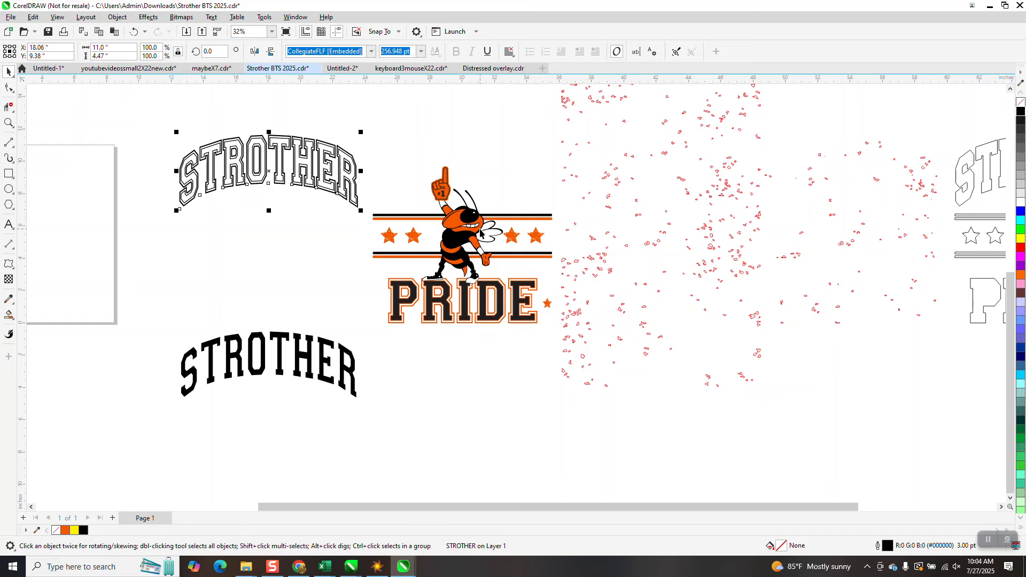
key("F12")
left_click_drag(433, 162, 641, 120)
left_click(655, 155)
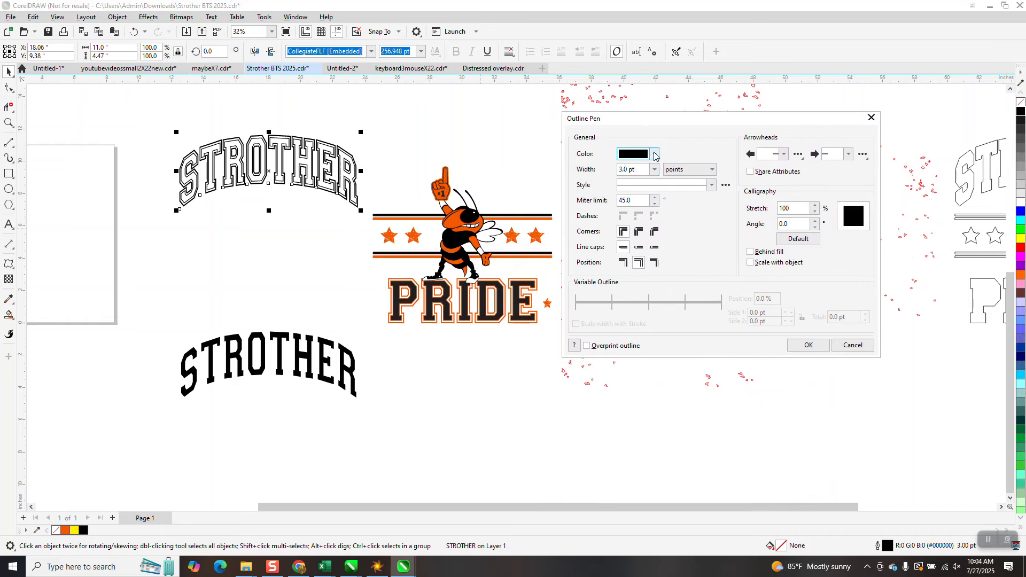
left_click(728, 328)
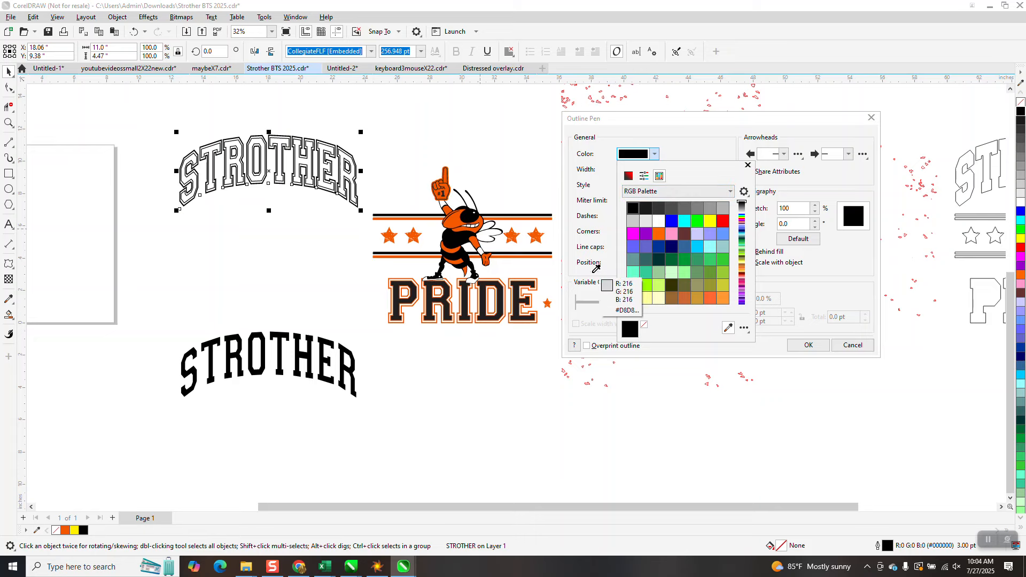
left_click(452, 221)
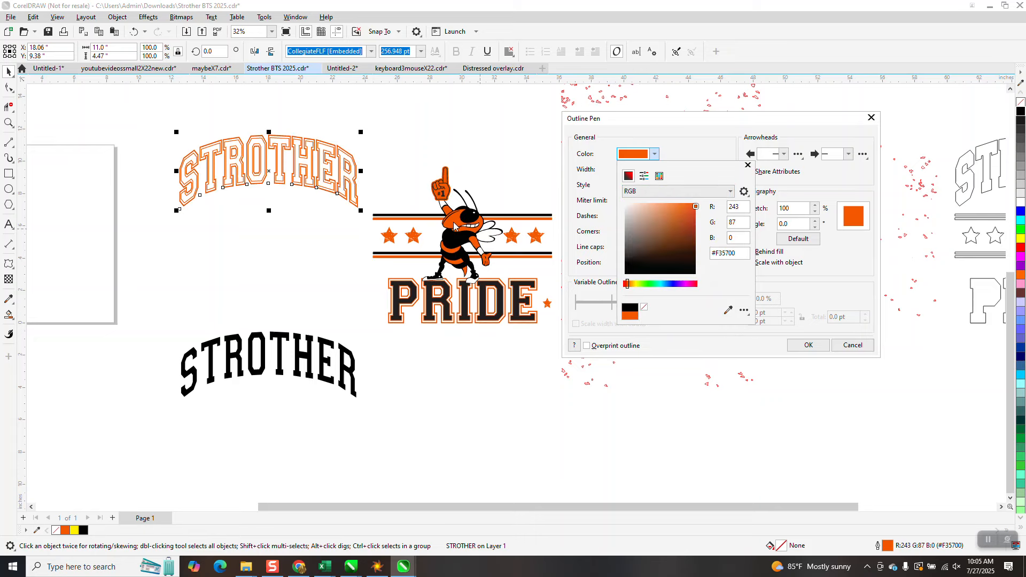
left_click(807, 347)
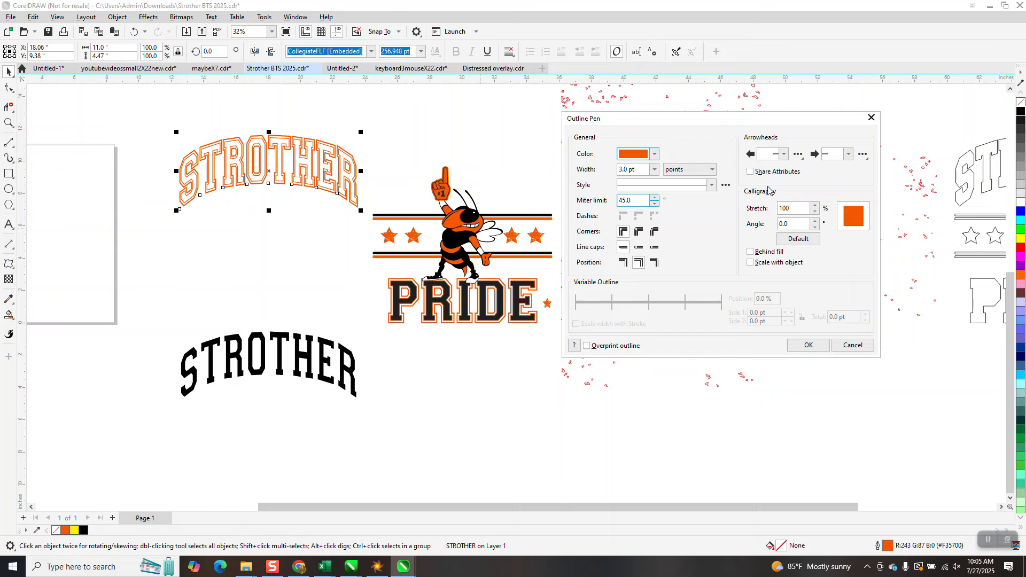
left_click(807, 345)
Scale the larger red speckle group down to about 5.91 by 9.13 inches and move it below the PRIDE lettering
scroll(668, 216, "down", 1)
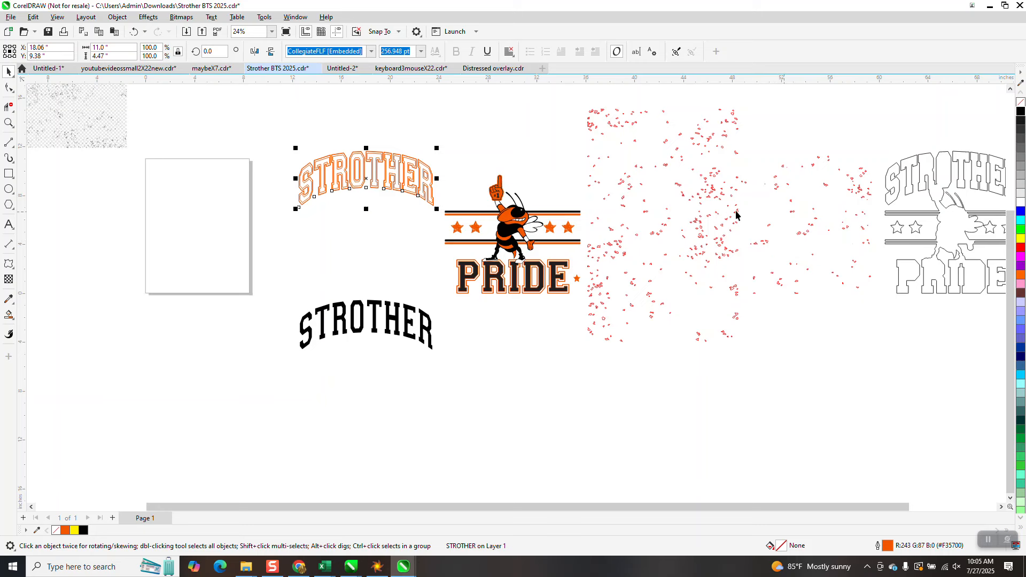
left_click(698, 196)
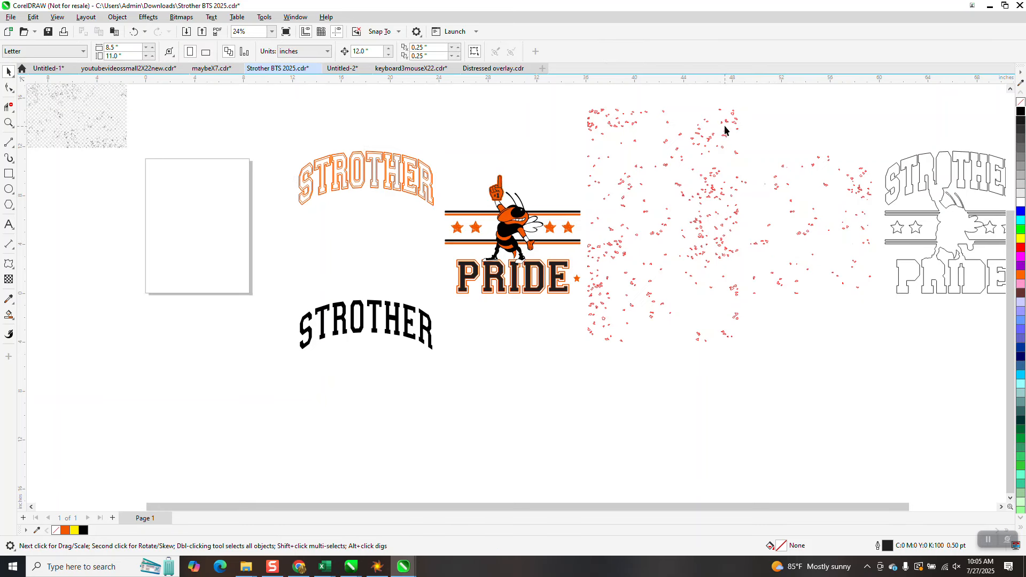
left_click(734, 119)
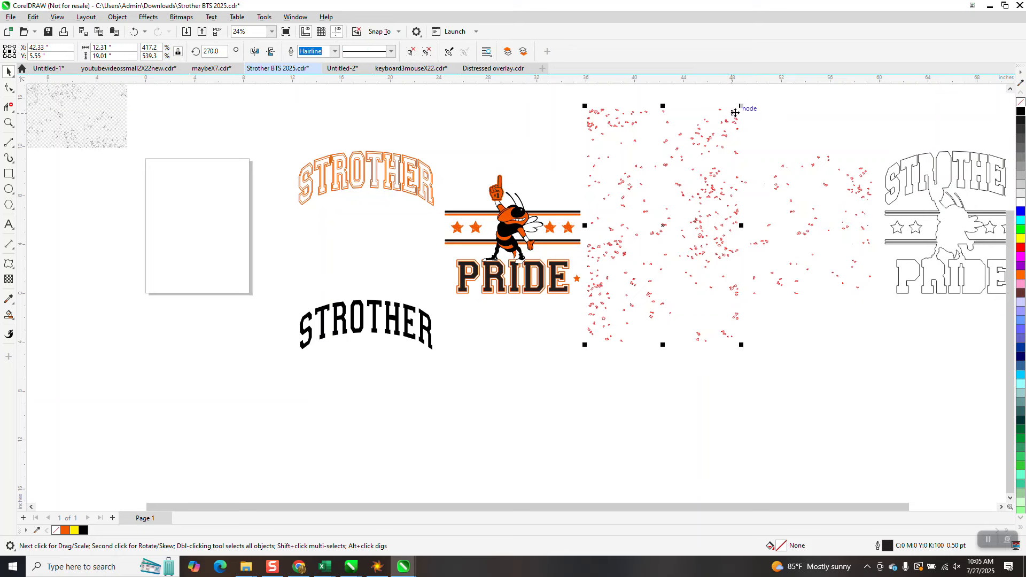
left_click_drag(738, 106, 681, 228)
left_click_drag(635, 263, 366, 317)
left_click(626, 290)
left_click_drag(618, 297, 487, 365)
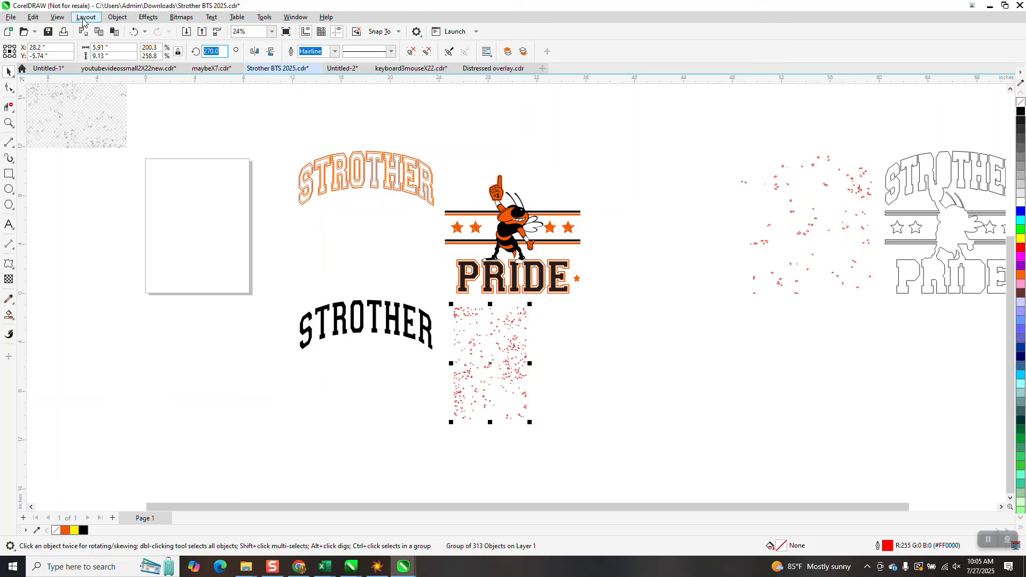
Rotate the speckle group to 0 degrees over the black STROTHER letters and widen it to about 12.93 inches
type("090")
key("Return")
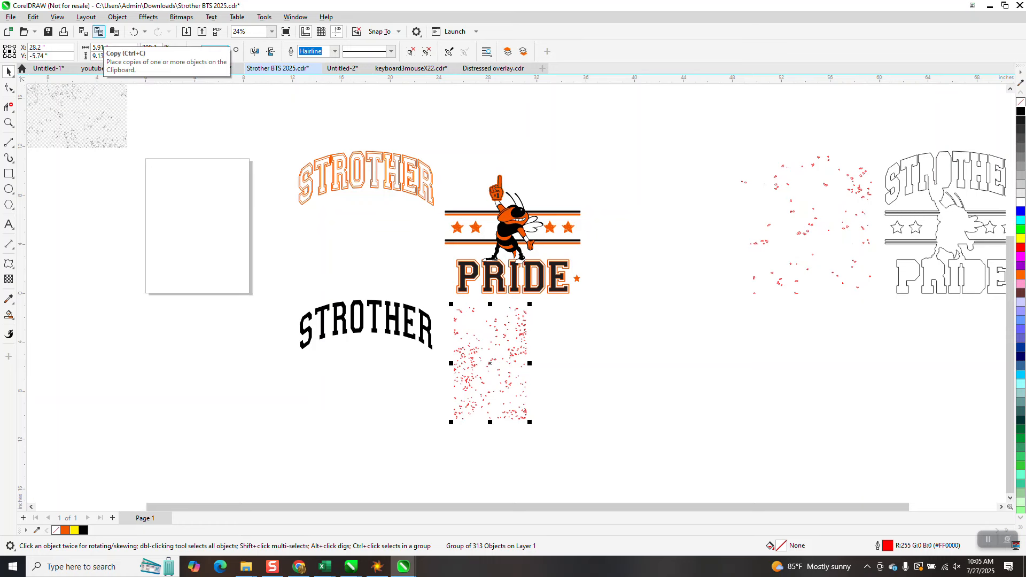
key("ctrl+z")
left_click_drag(473, 361, 327, 314)
left_click_drag(408, 320, 453, 321)
Try a Front Minus Back cut on the ungrouped STROTHER letters with the speckle group, and undo the cut
left_click(9, 123)
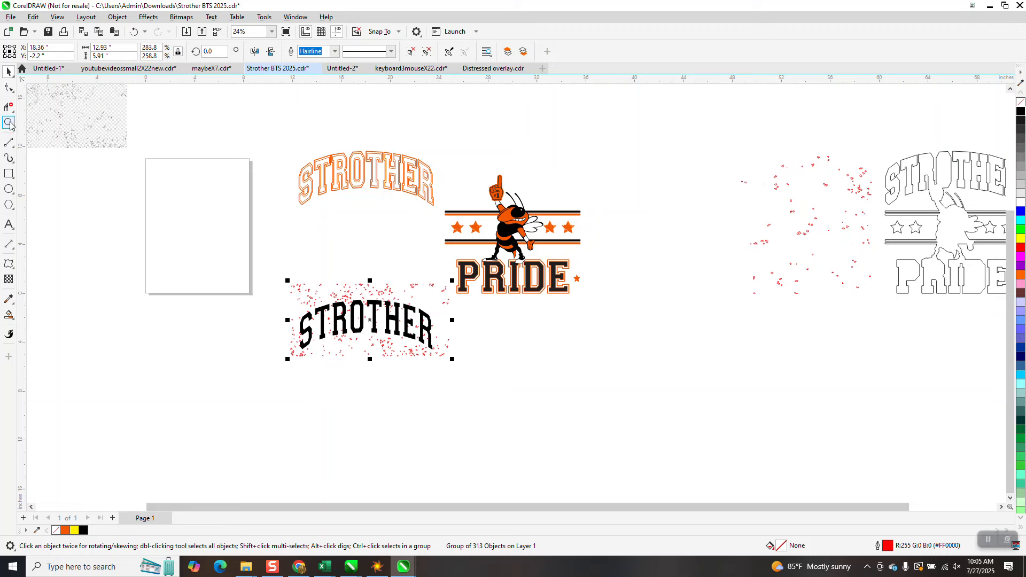
left_click_drag(462, 390, 464, 389)
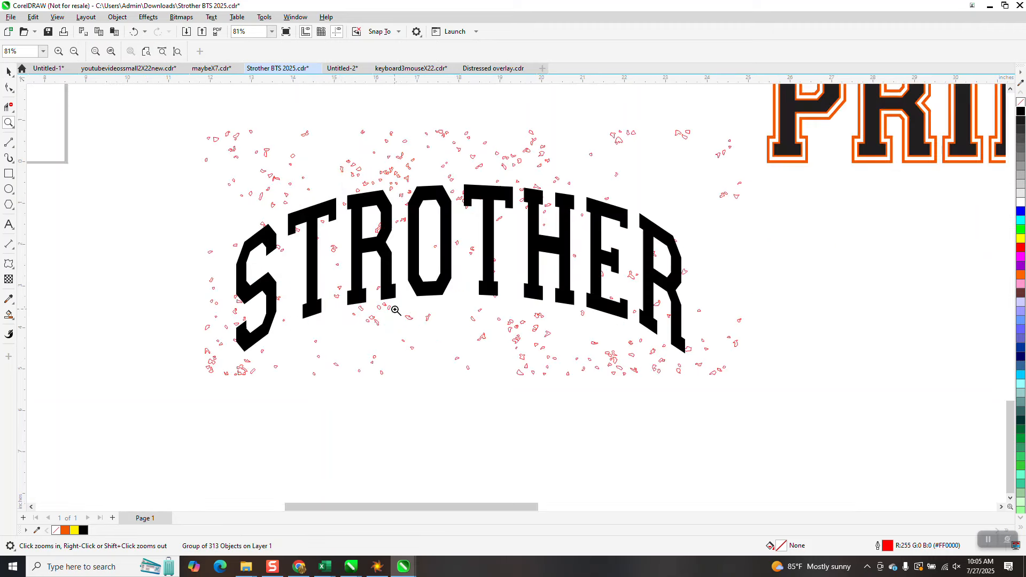
left_click_drag(383, 220, 400, 244)
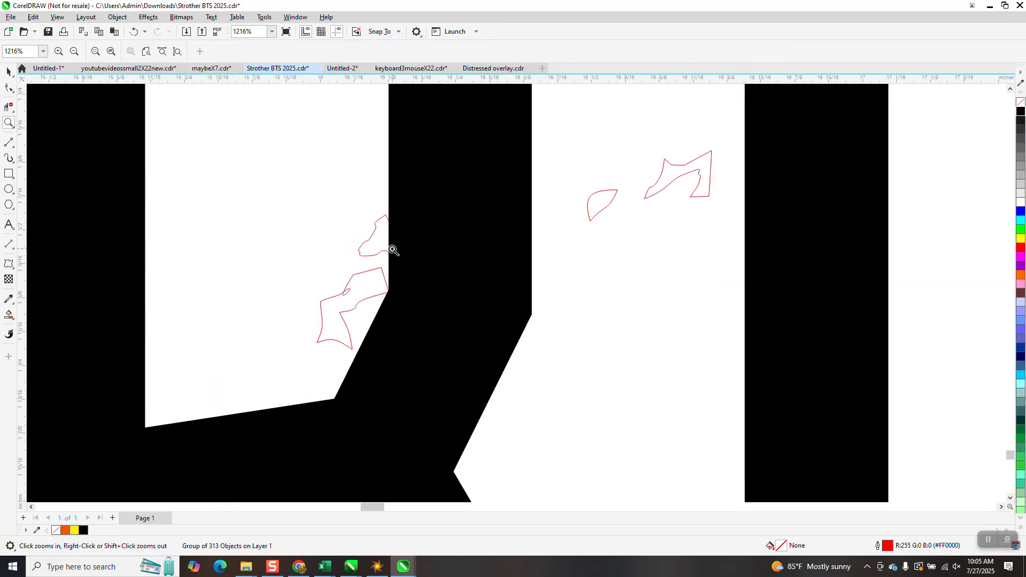
scroll(392, 250, "down", 4)
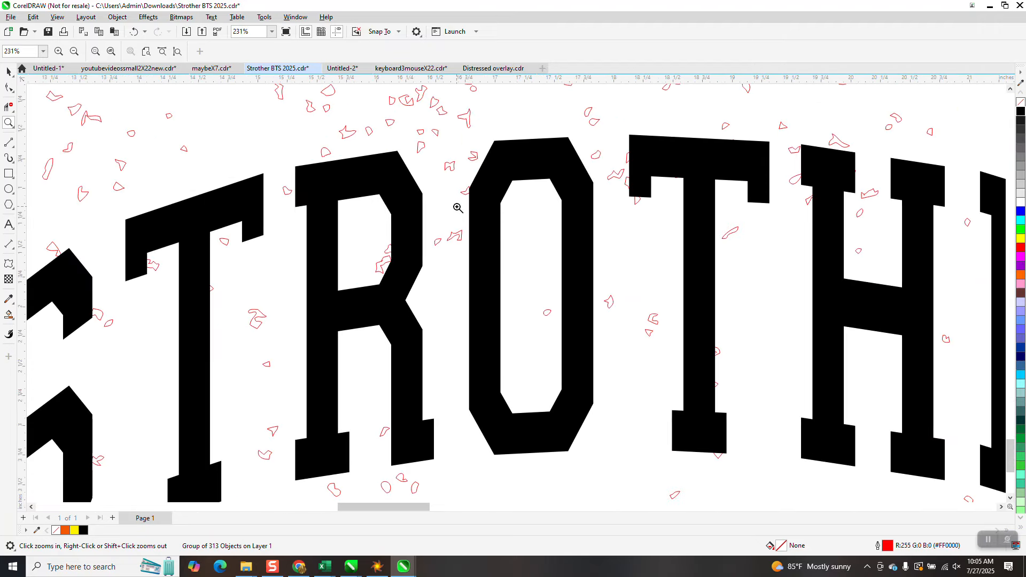
scroll(459, 190, "down", 4)
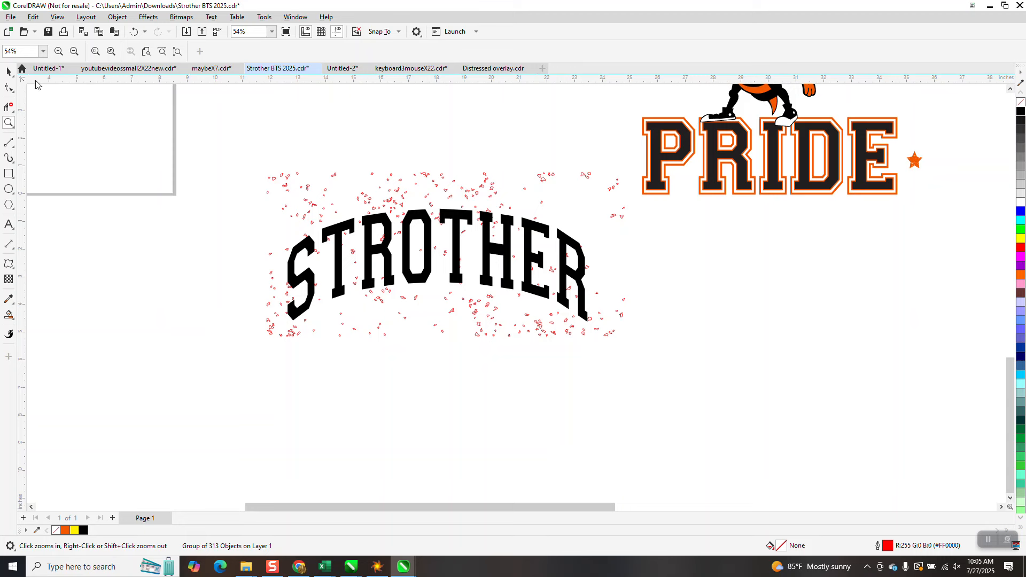
left_click(10, 71)
left_click_drag(584, 377, 637, 394)
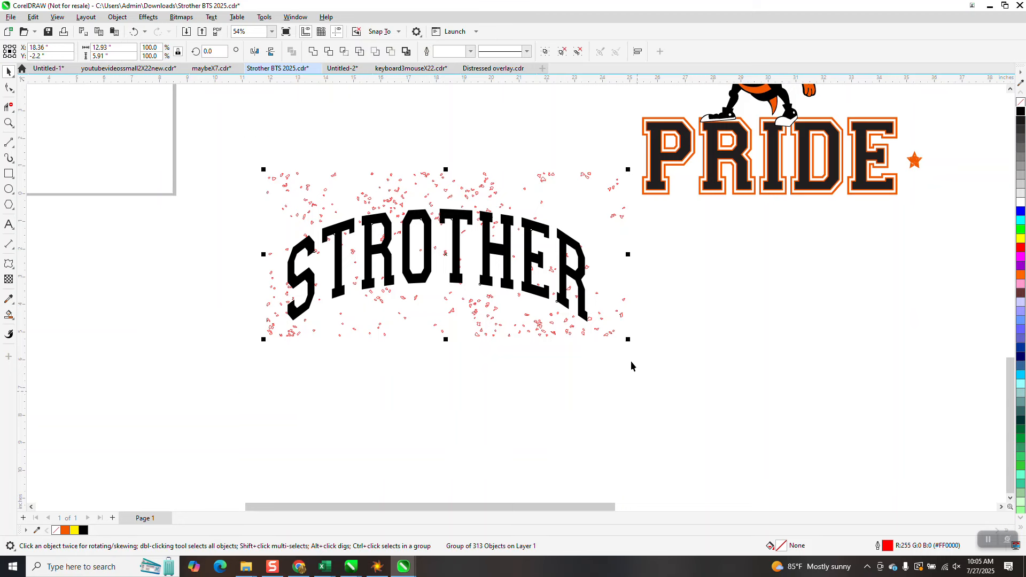
left_click(378, 55)
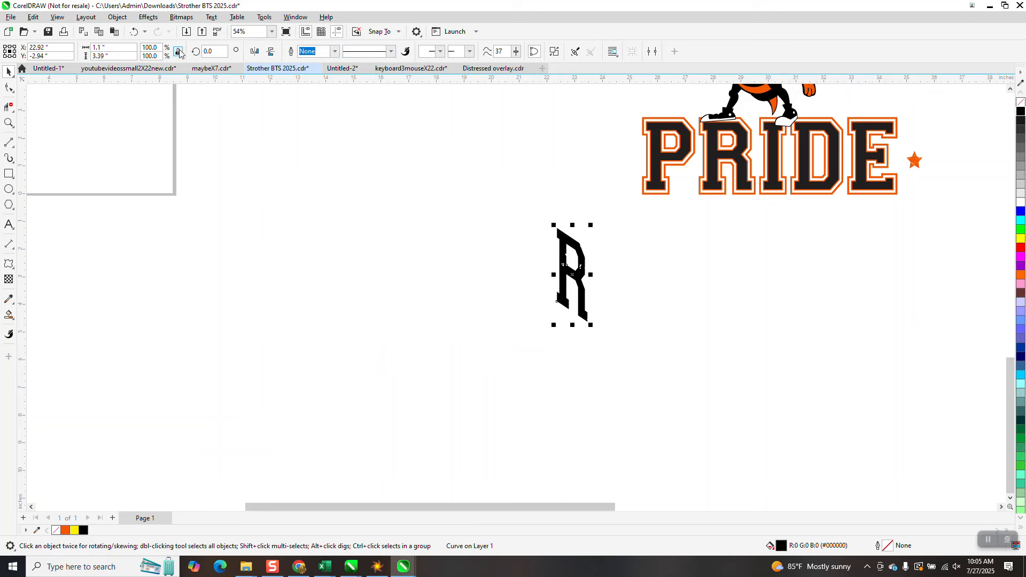
left_click(128, 33)
left_click_drag(483, 175, 808, 299)
left_click(134, 32)
Move the speckles off the black STROTHER lettering and group its eight letters
left_click_drag(453, 185, 828, 312)
left_click_drag(255, 169, 608, 357)
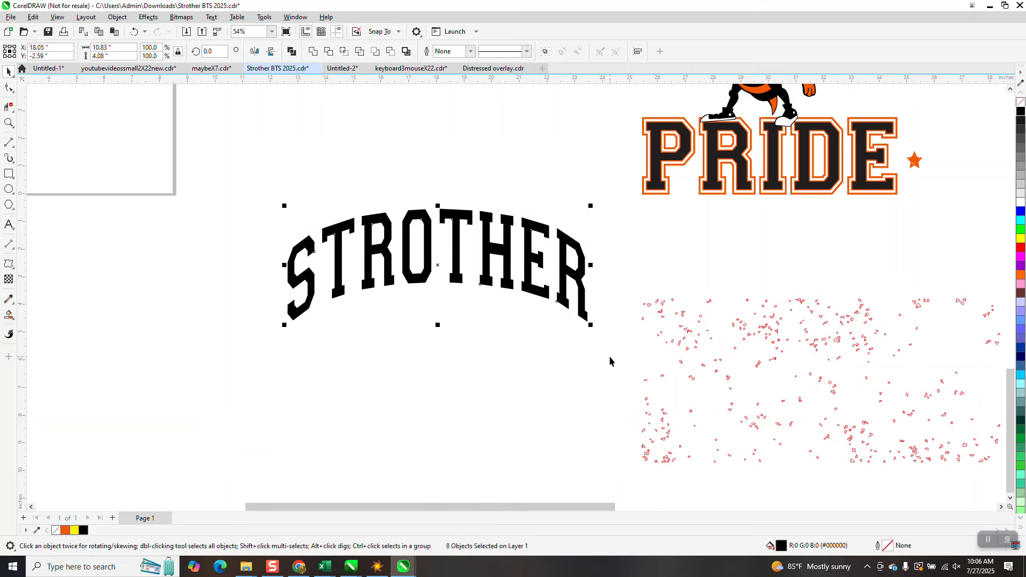
key("ctrl+g")
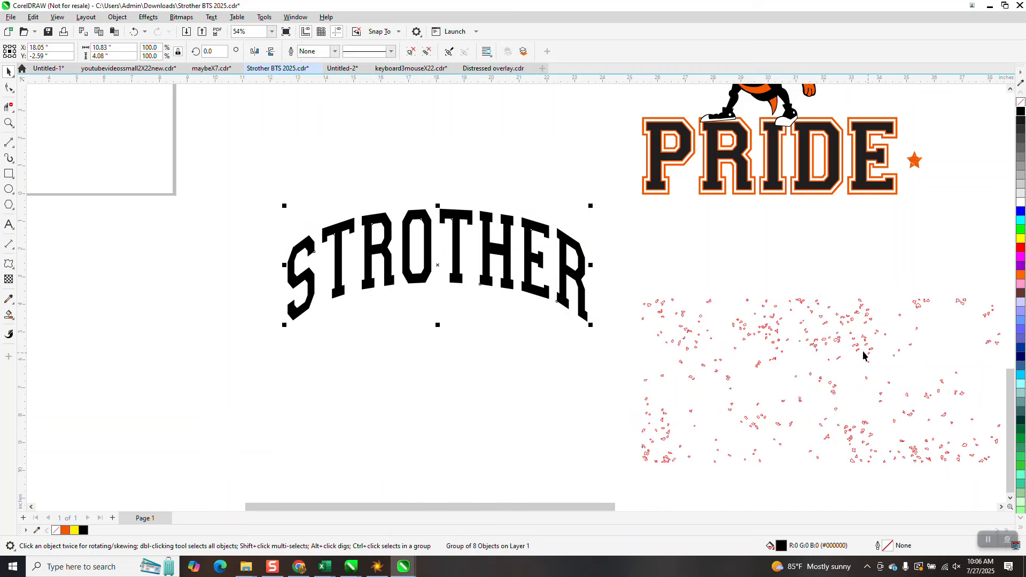
Place the speckles back over the grouped black STROTHER letters and shrink them to about 11.8 by 4.33 inches
left_click_drag(857, 350, 591, 343)
left_click(654, 319)
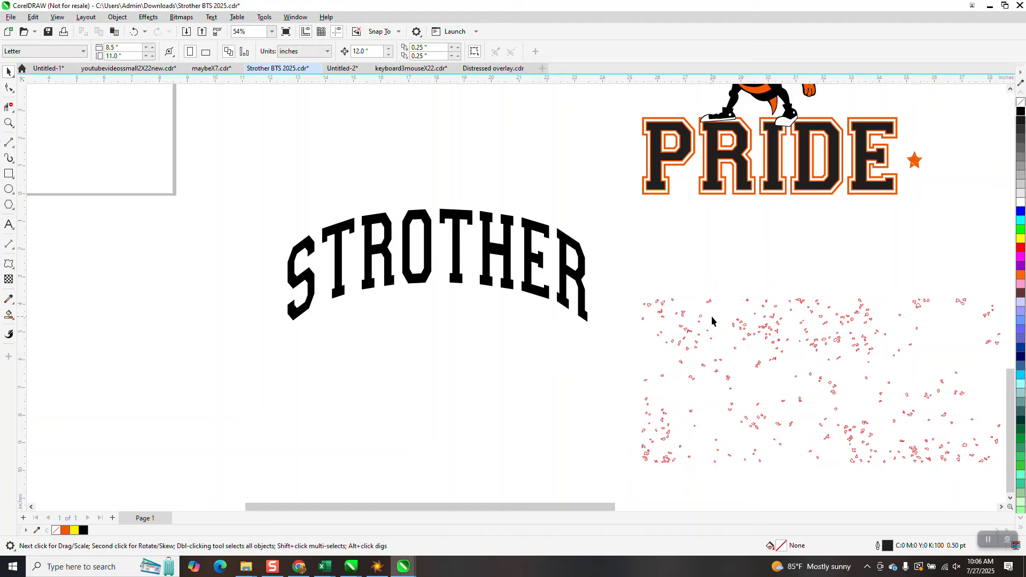
left_click_drag(772, 334, 372, 213)
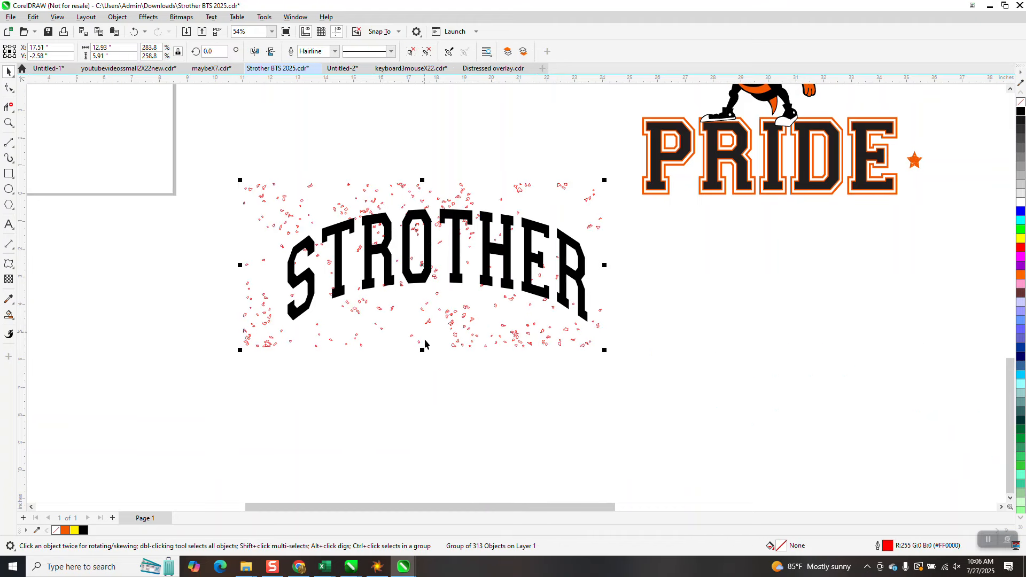
left_click_drag(422, 350, 422, 322)
left_click_drag(422, 180, 422, 196)
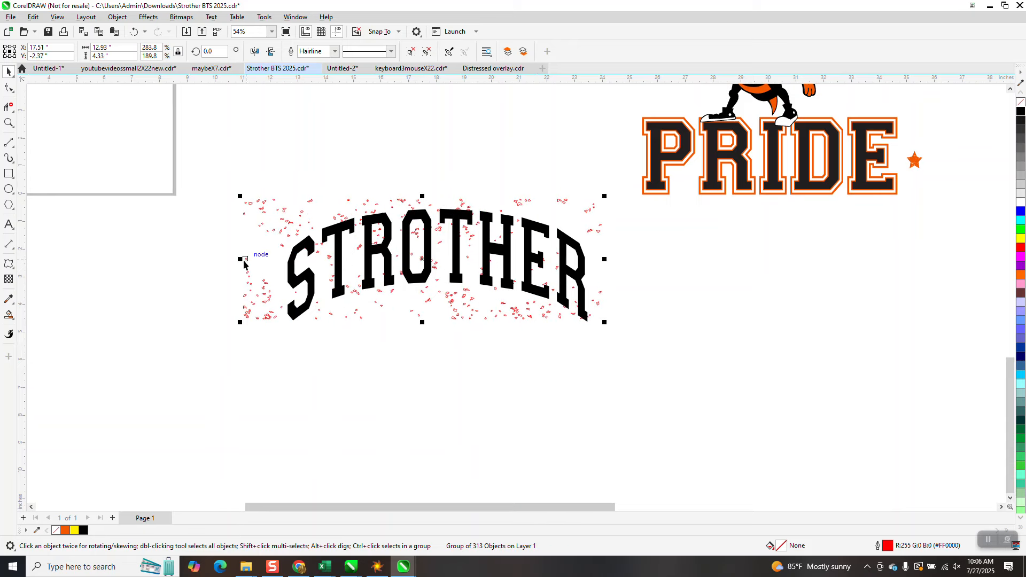
left_click_drag(244, 262, 275, 263)
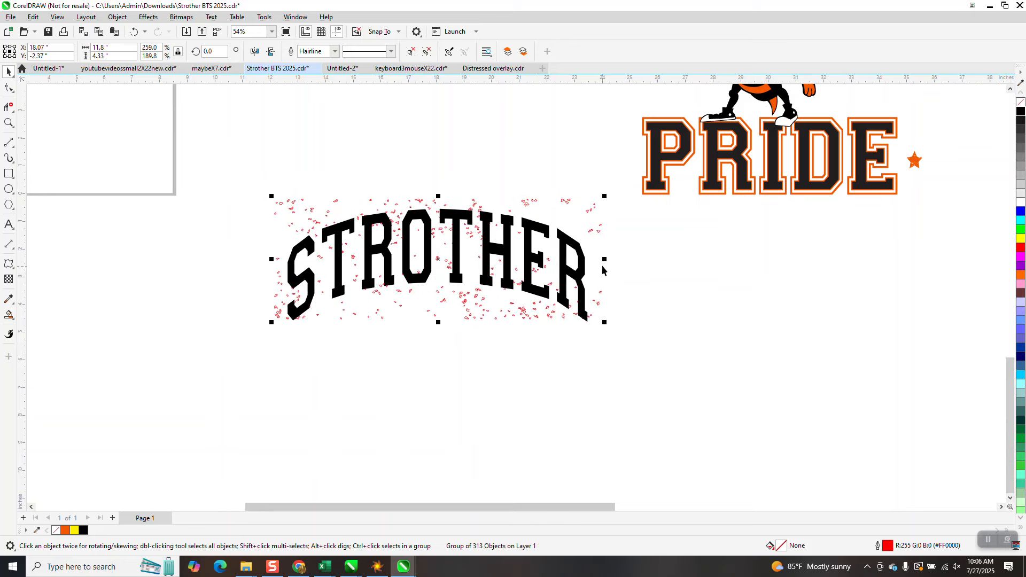
Cut the speckles out of the grouped black STROTHER letters with Front Minus Back and inspect the distressed lettering
left_click_drag(251, 168, 632, 346)
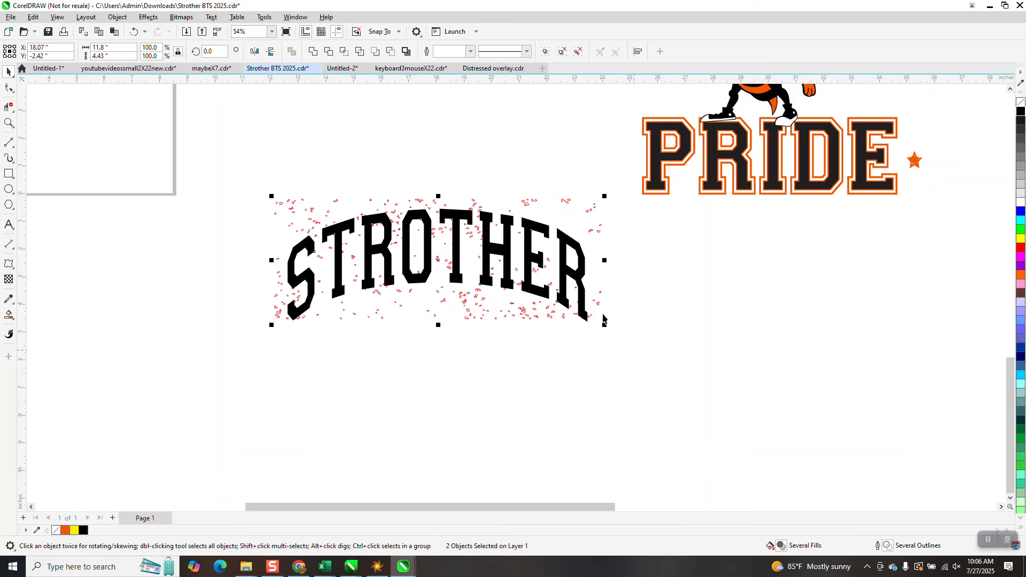
left_click(376, 52)
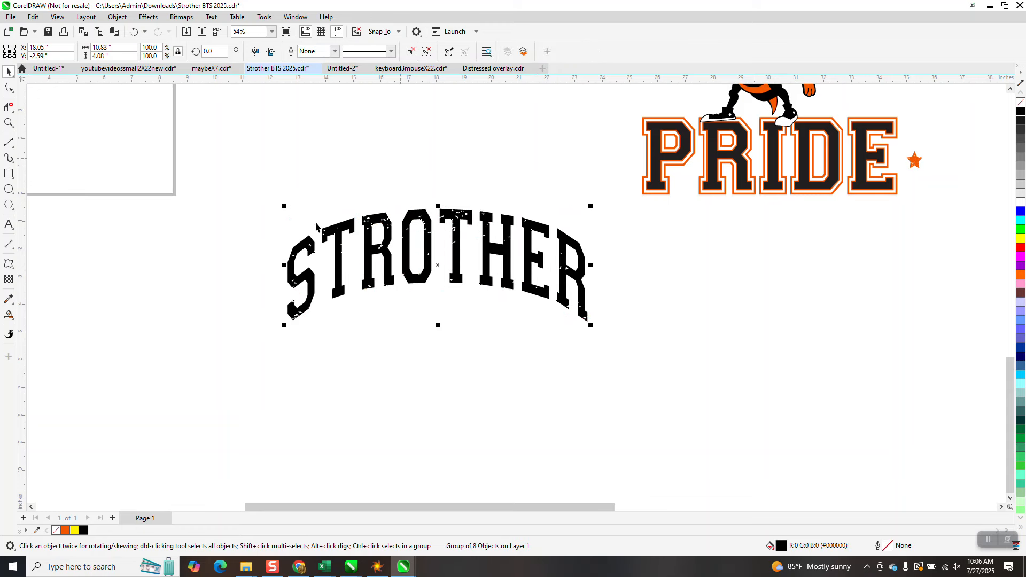
left_click(9, 123)
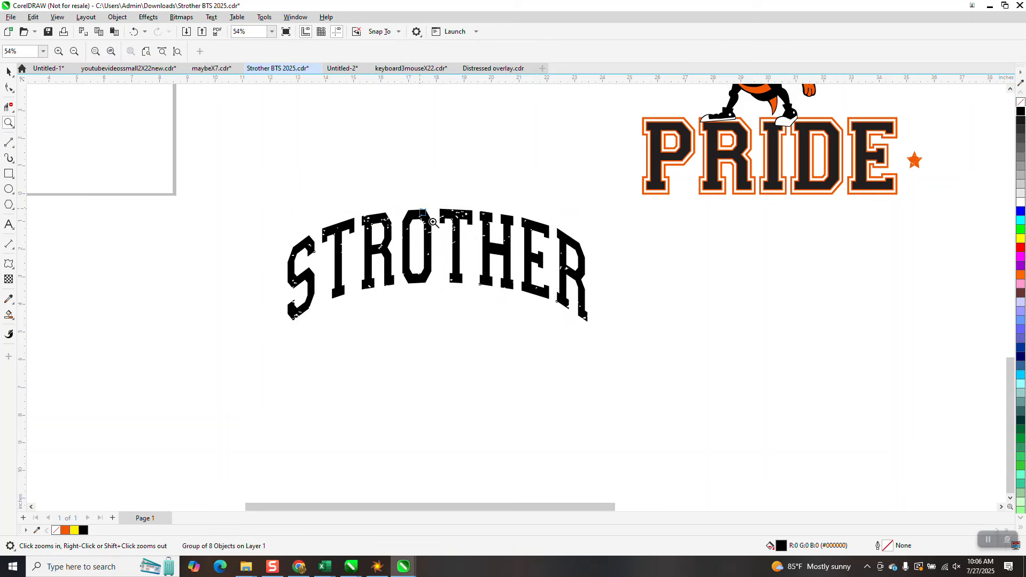
left_click_drag(422, 213, 513, 258)
scroll(452, 253, "down", 6)
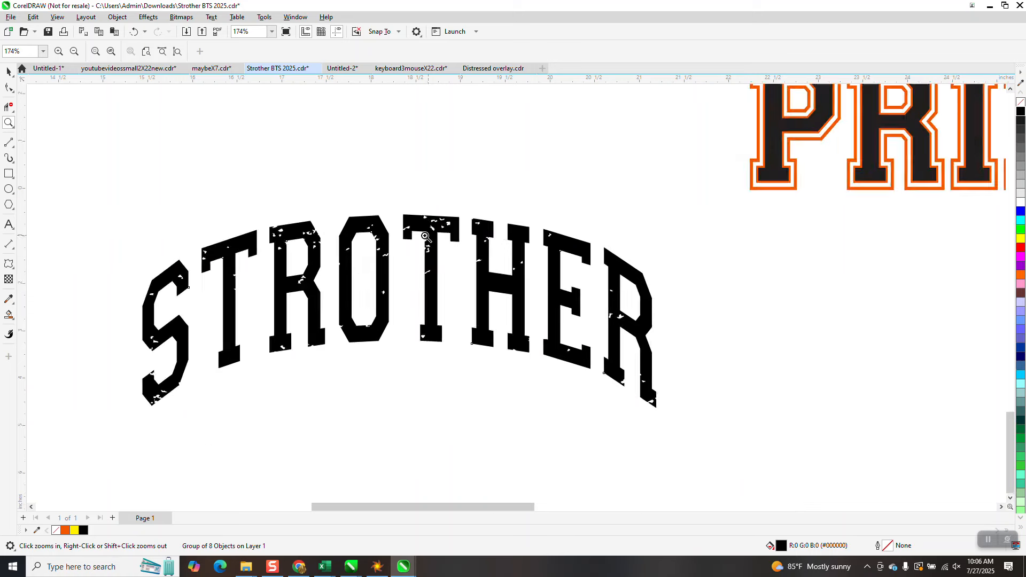
scroll(486, 260, "down", 1)
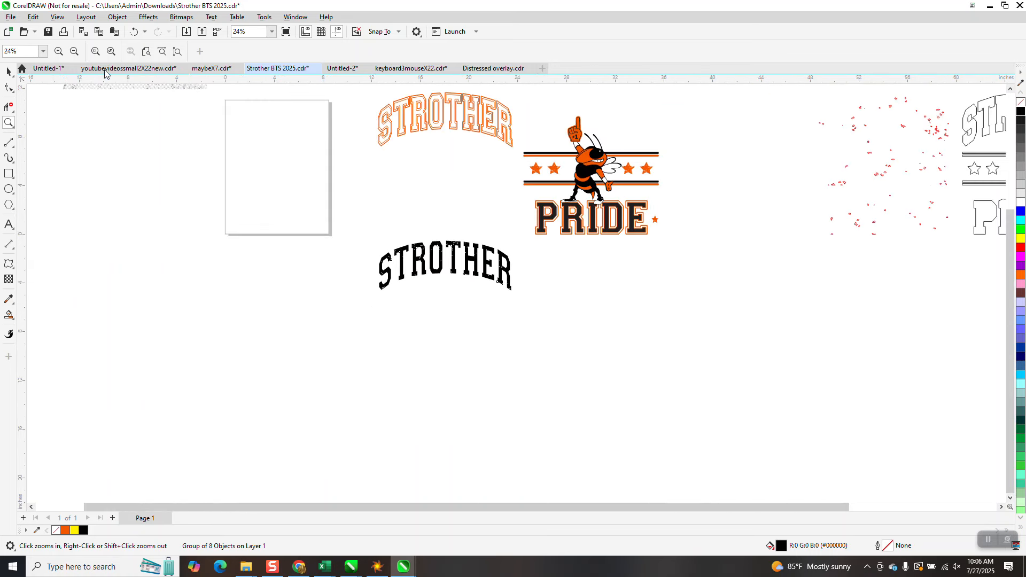
Move the orange outlined STROTHER text 12 inches down onto the distressed black letters
left_click(9, 72)
left_click_drag(366, 87, 368, 111)
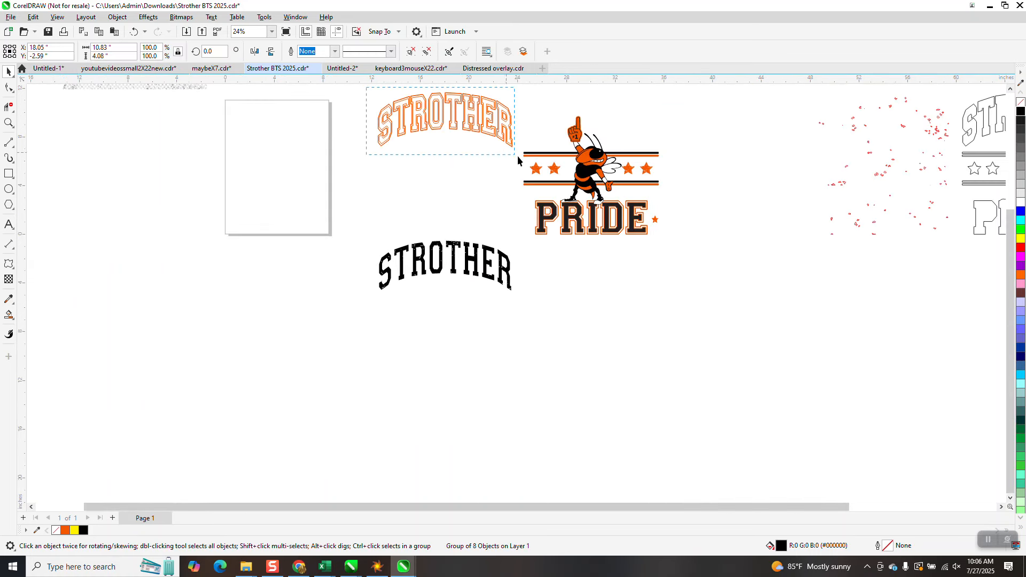
left_click_drag(517, 155, 518, 156)
key("Down")
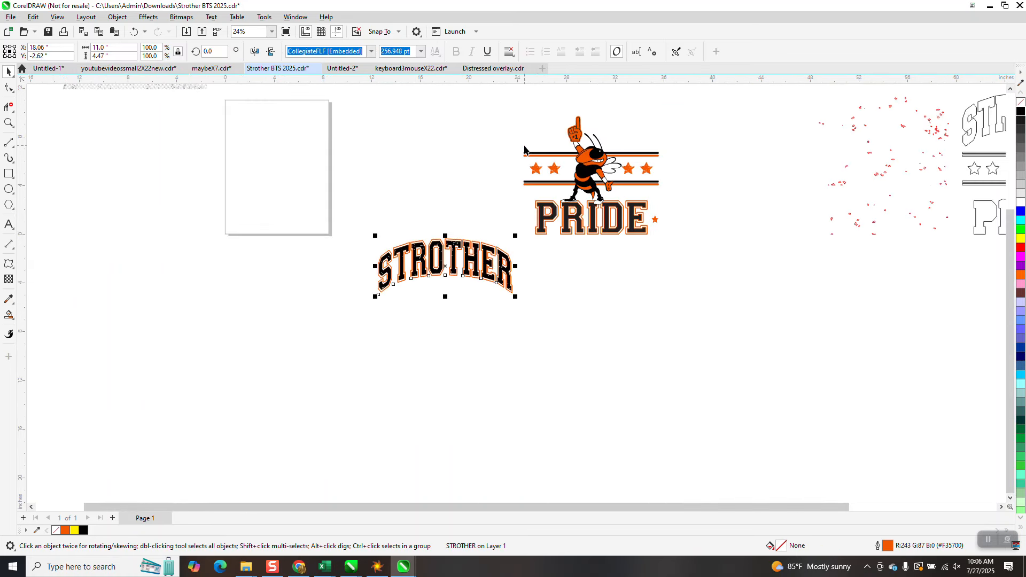
left_click(8, 123)
left_click_drag(378, 227, 540, 300)
scroll(469, 247, "down", 5)
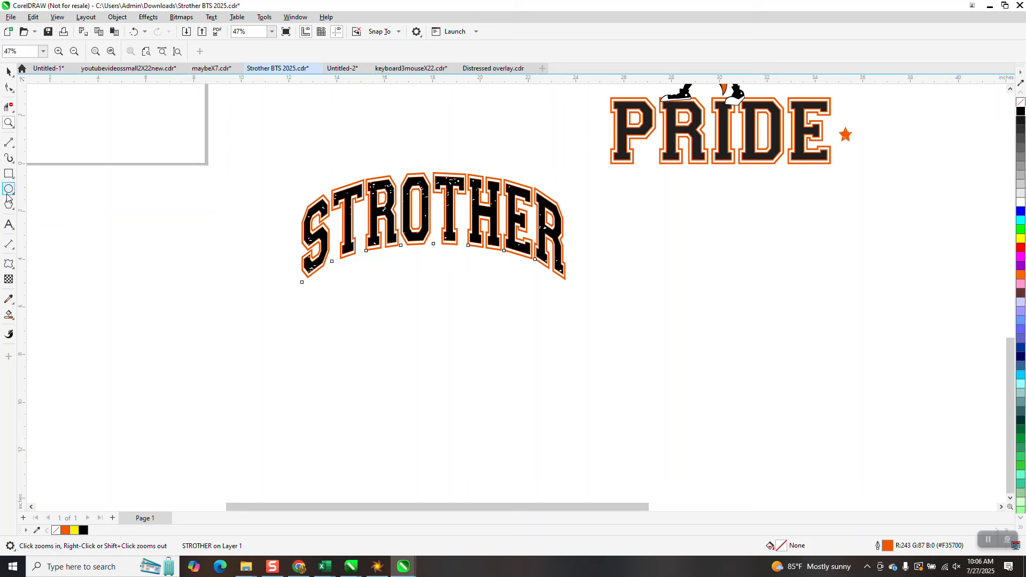
Draw a rectangle about 12.12 by 5.99 inches around the STROTHER lettering and fill it blue
left_click(9, 173)
left_click_drag(291, 164, 582, 308)
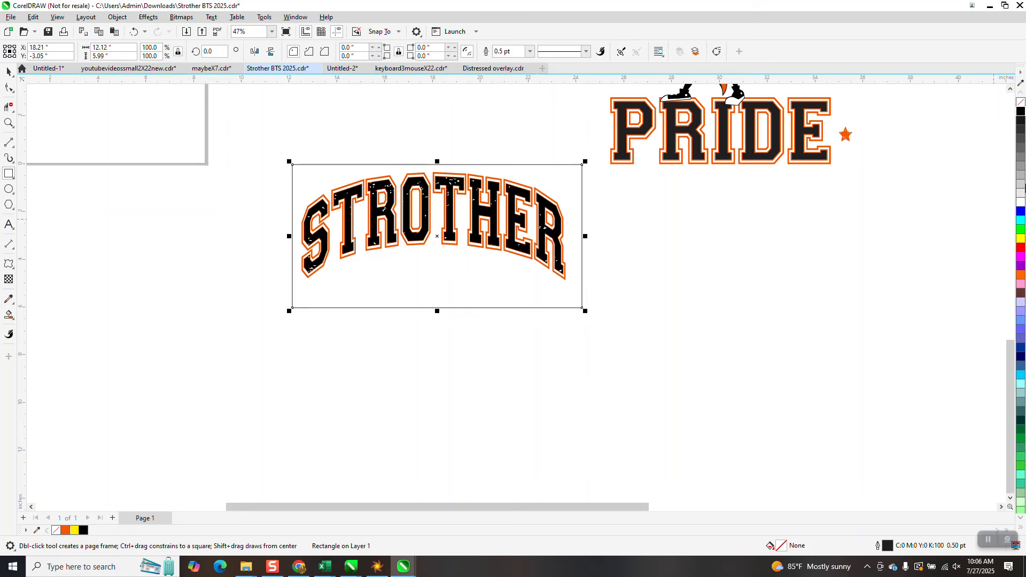
left_click(1020, 213)
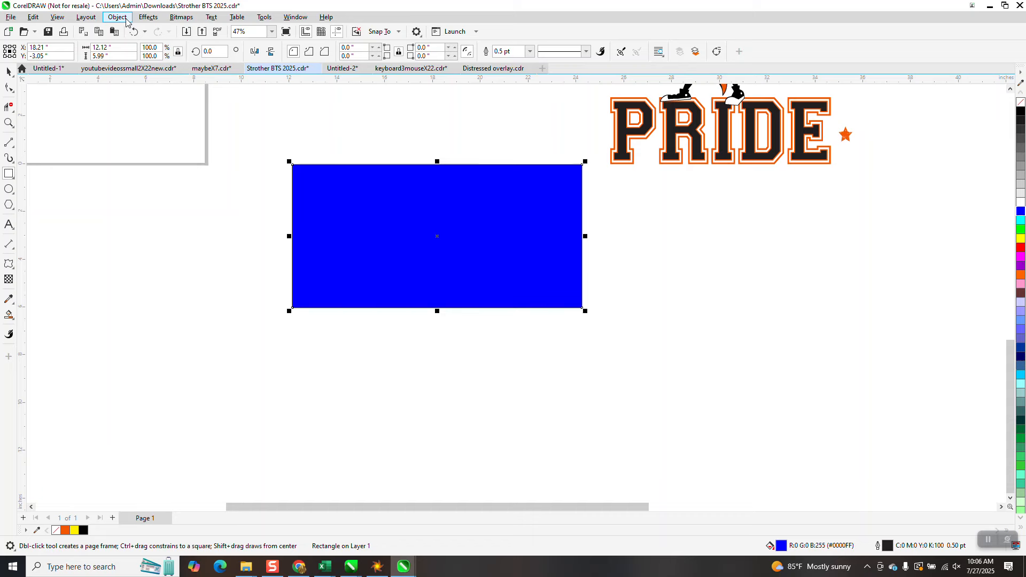
Send the blue rectangle behind the distressed STROTHER lettering and its orange outline
left_click(117, 17)
mouse_move(137, 188)
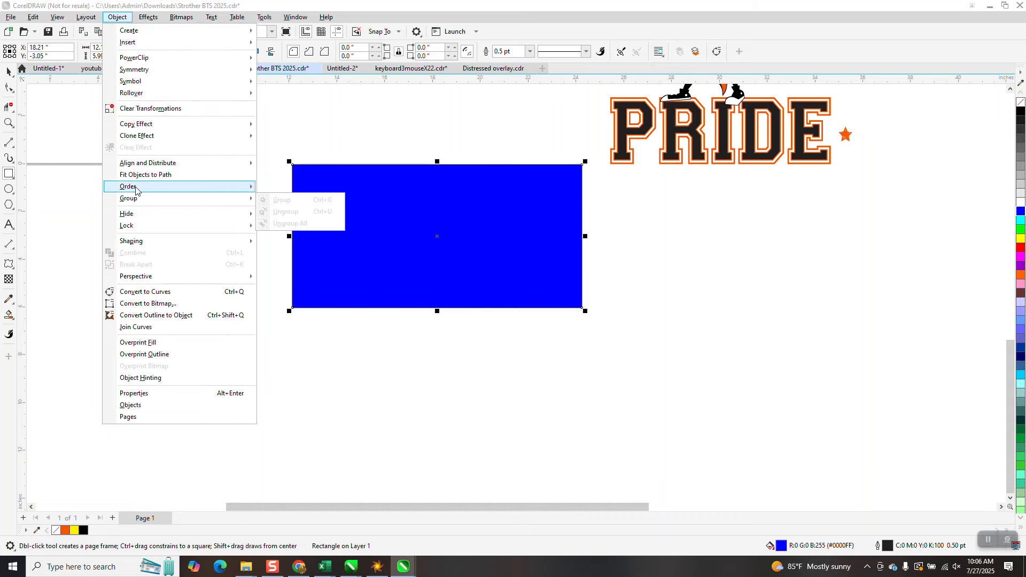
left_click(295, 200)
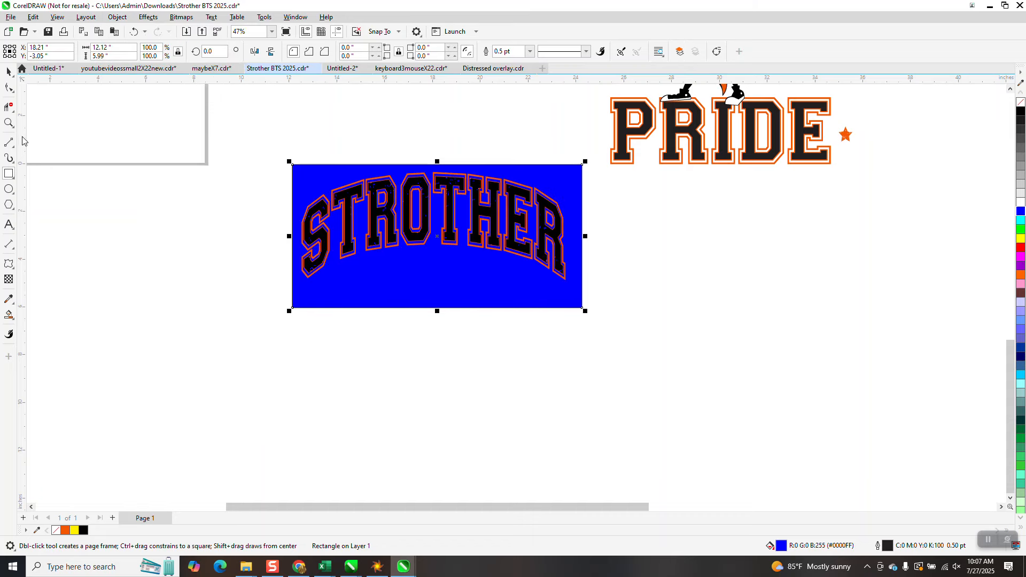
Examine the speckle cutouts in the black STROTHER letters and the orange outline against the blue background
left_click(9, 123)
left_click_drag(386, 176, 453, 223)
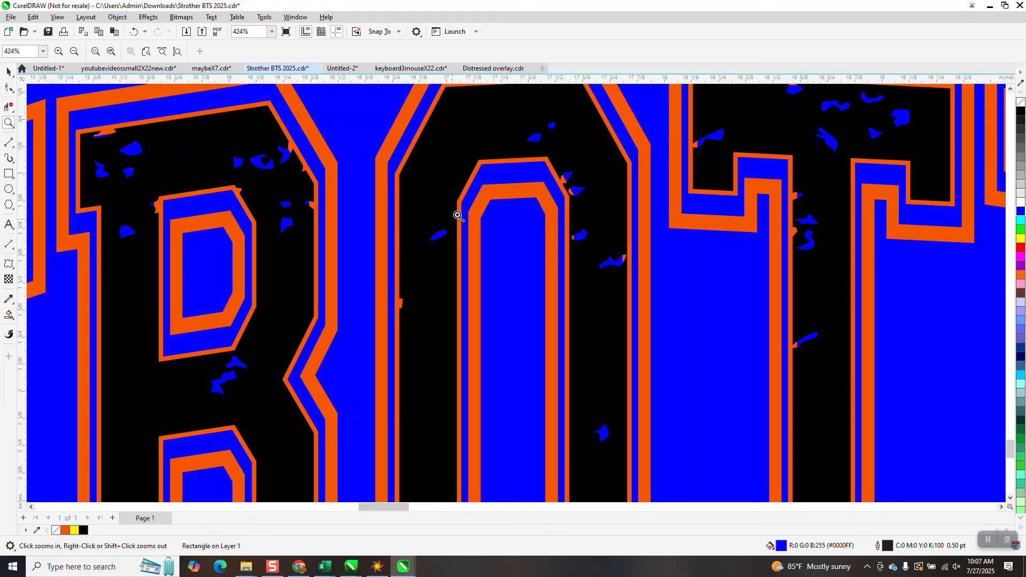
scroll(494, 232, "down", 1)
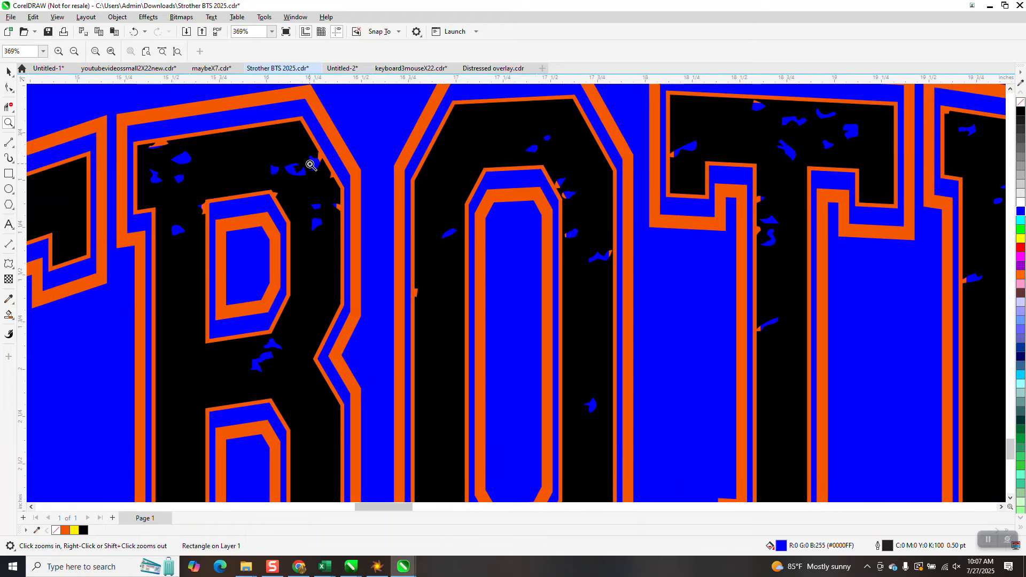
scroll(262, 196, "down", 1)
scroll(248, 191, "down", 3)
scroll(248, 191, "down", 8)
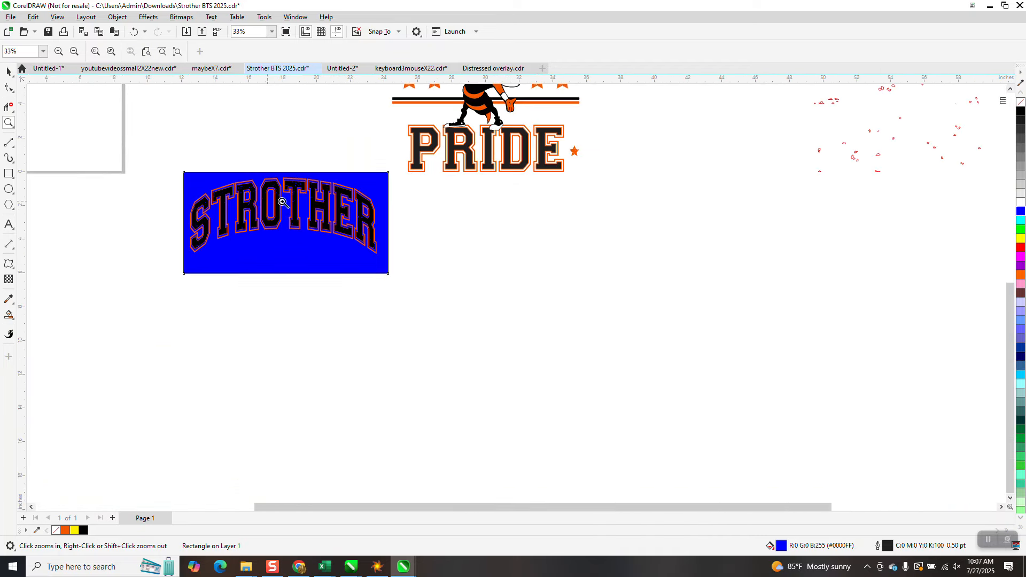
scroll(342, 267, "down", 4)
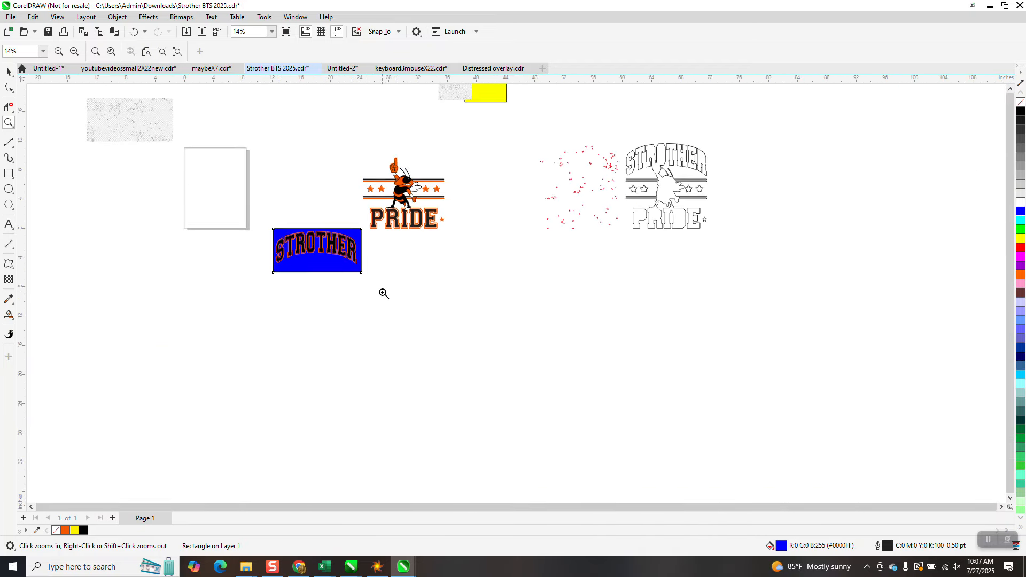
Delete the blue rectangle and move the complete STROTHER lettering 12 inches up and 12 inches right, back onto the shirt artwork
left_click(9, 71)
key("Delete")
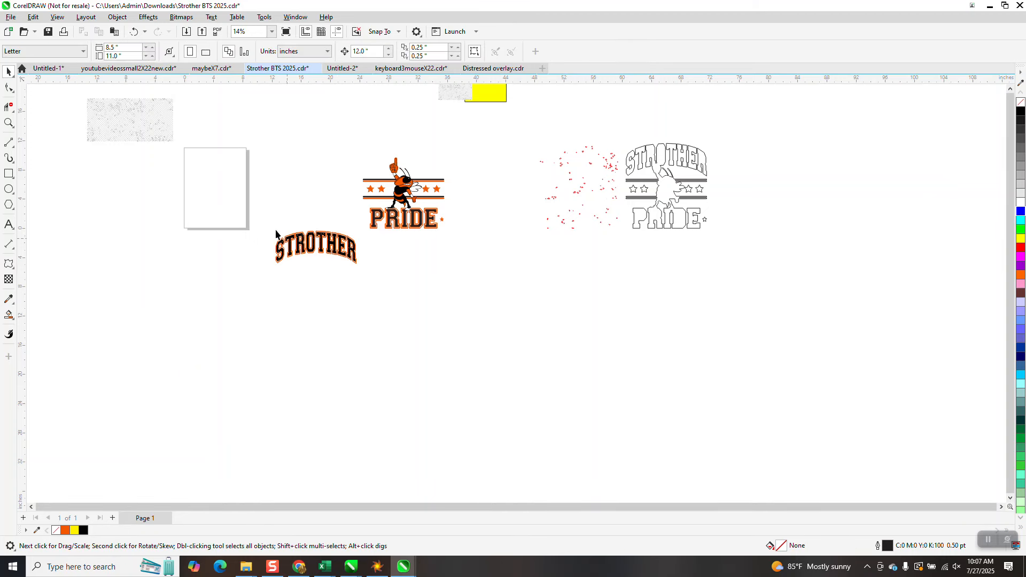
left_click_drag(368, 295, 371, 297)
key("Up")
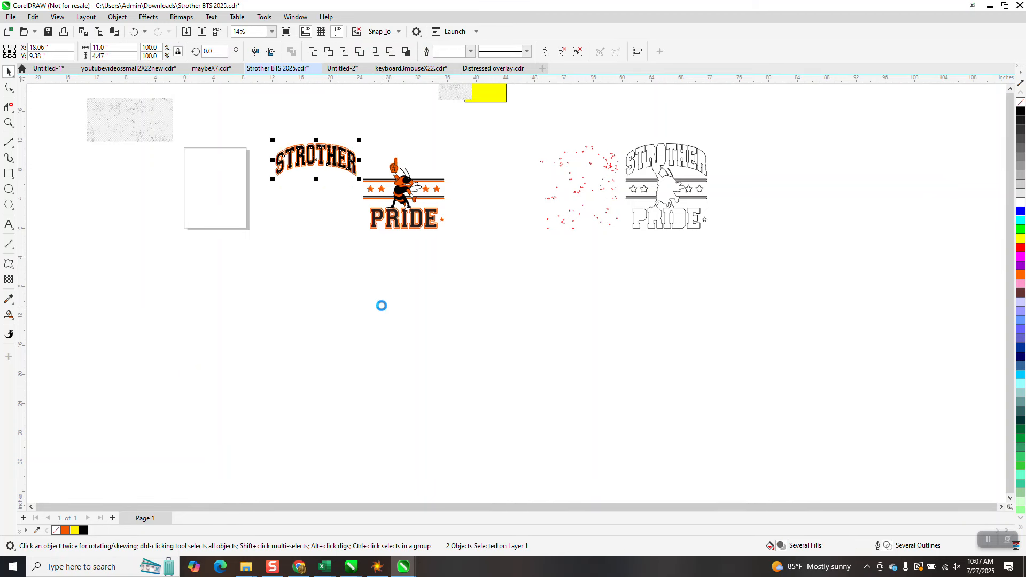
key("Right")
Test-move the upper orange stripe behind the hornet, undo the move, and remove the stripe's outline
left_click(9, 123)
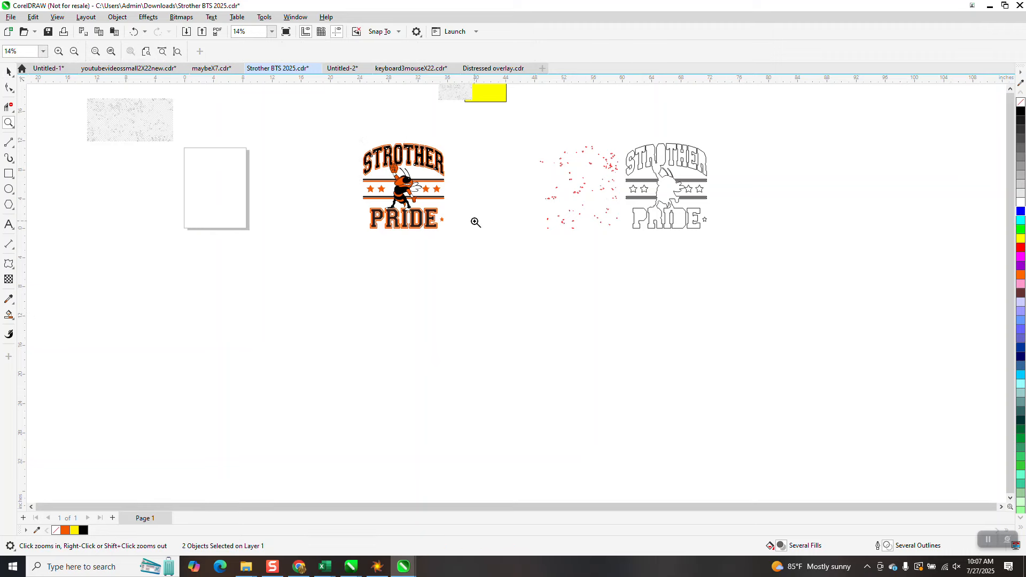
left_click_drag(384, 158, 463, 225)
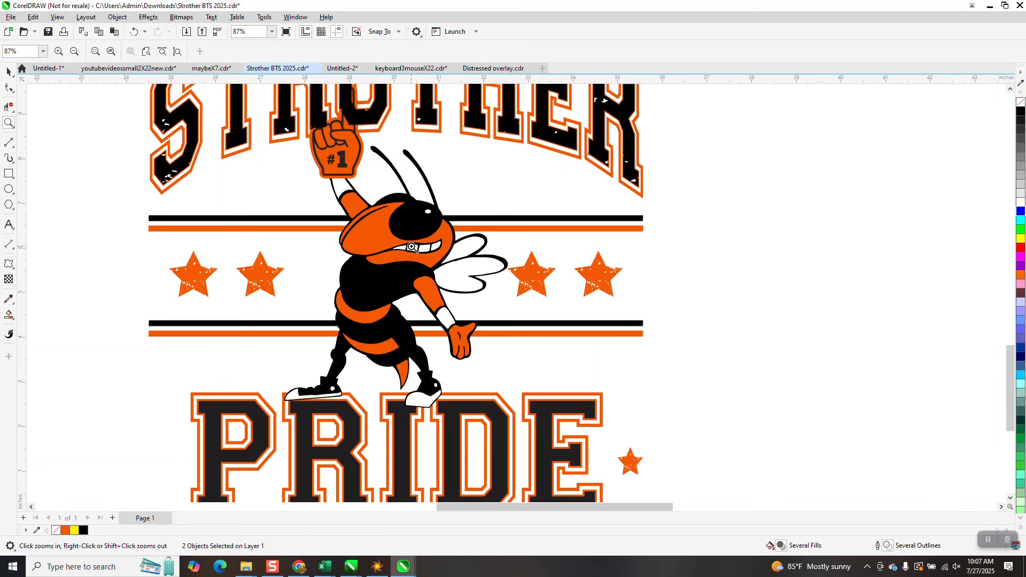
scroll(412, 246, "down", 1)
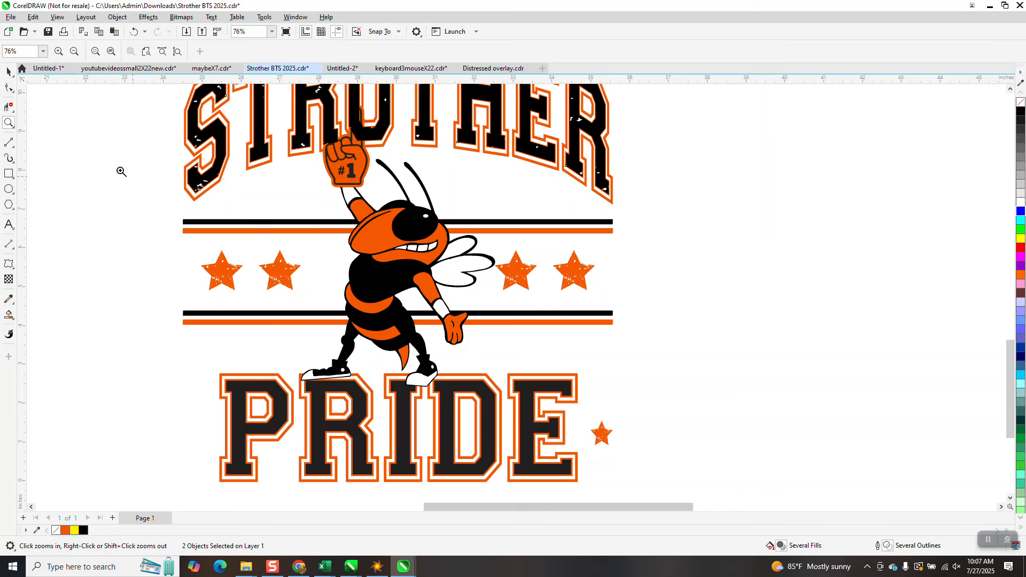
left_click(9, 71)
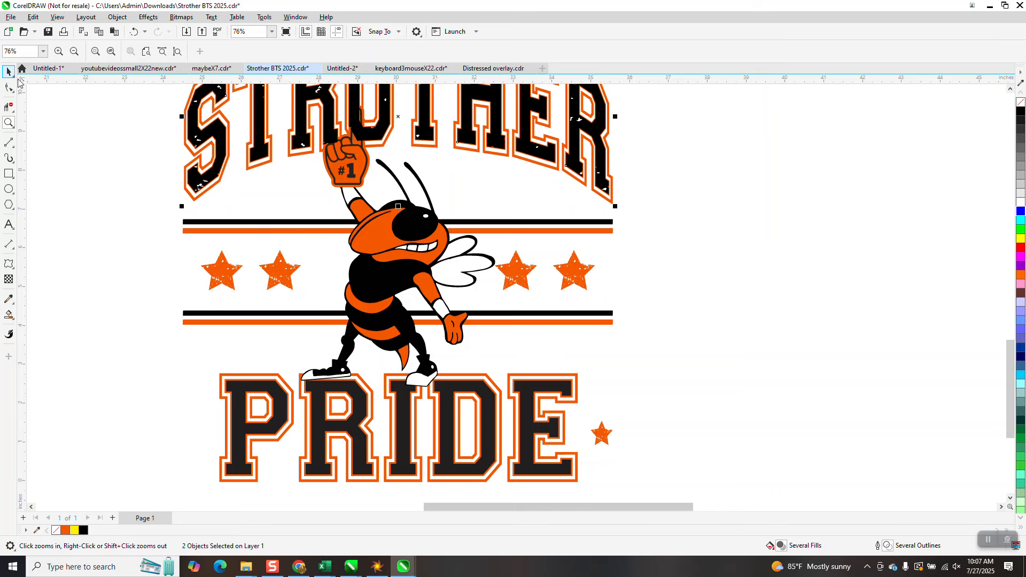
left_click(281, 232)
left_click_drag(281, 231, 252, 243)
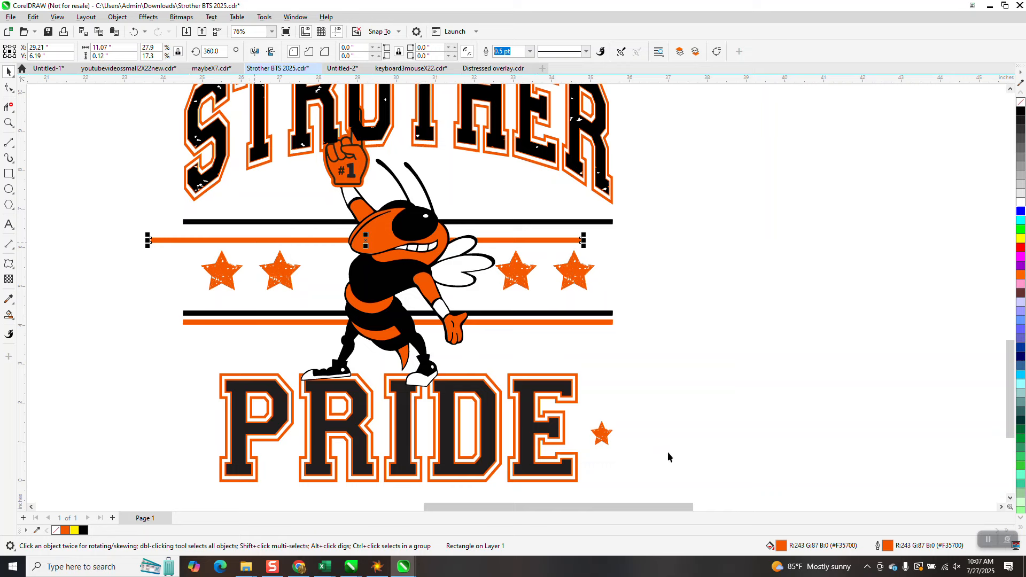
key("ctrl+z")
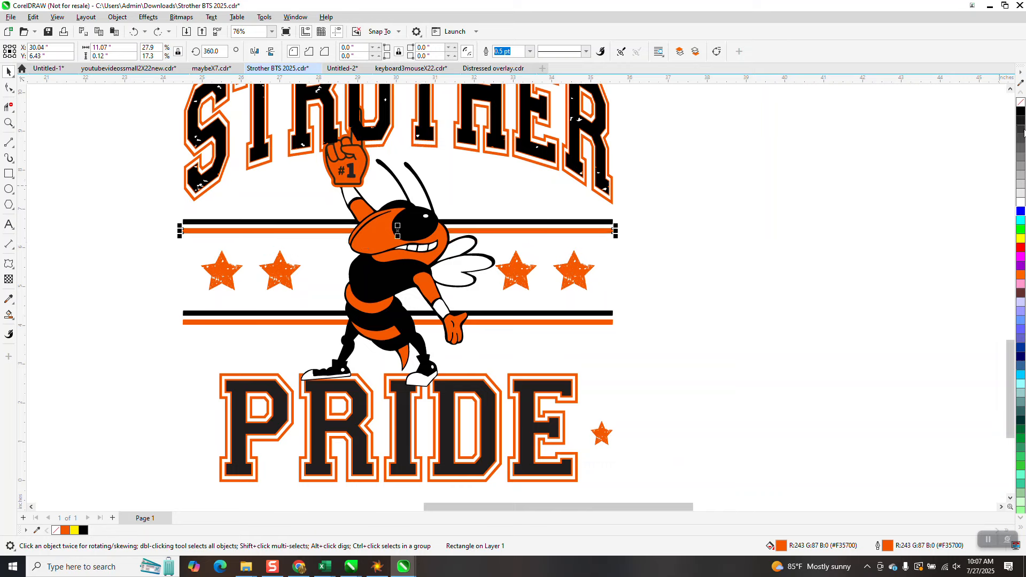
right_click(1021, 105)
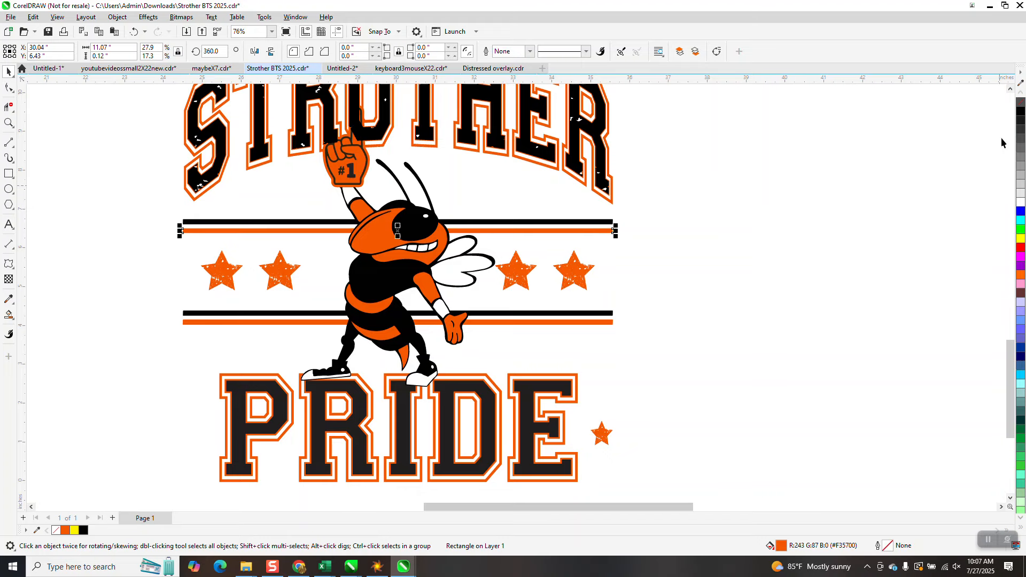
Try placing the upper orange stripe 24 inches to the right over the red speckles, and return it to the artwork
scroll(583, 291, "down", 4)
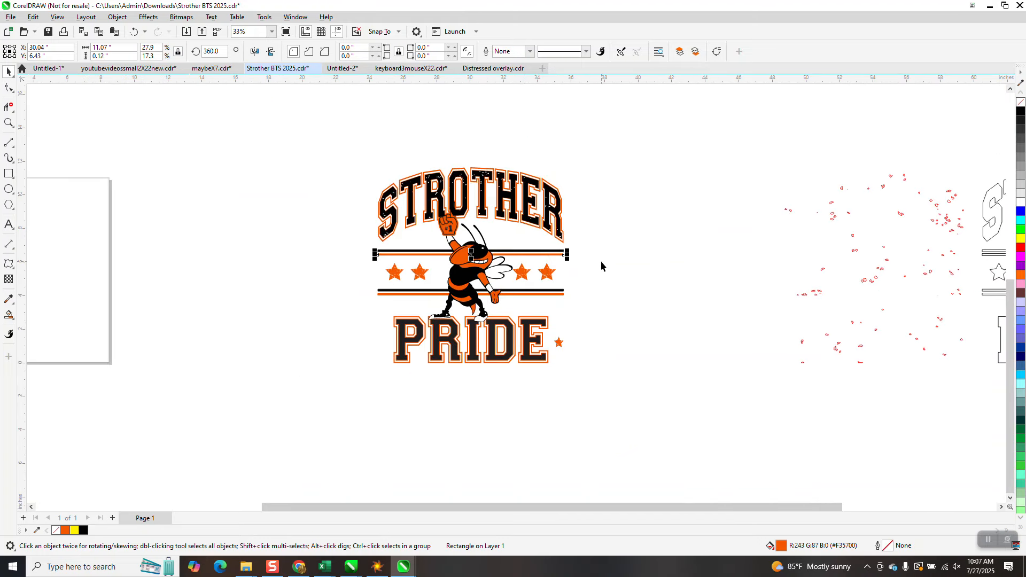
key("shift+Right")
key("shift+Right")
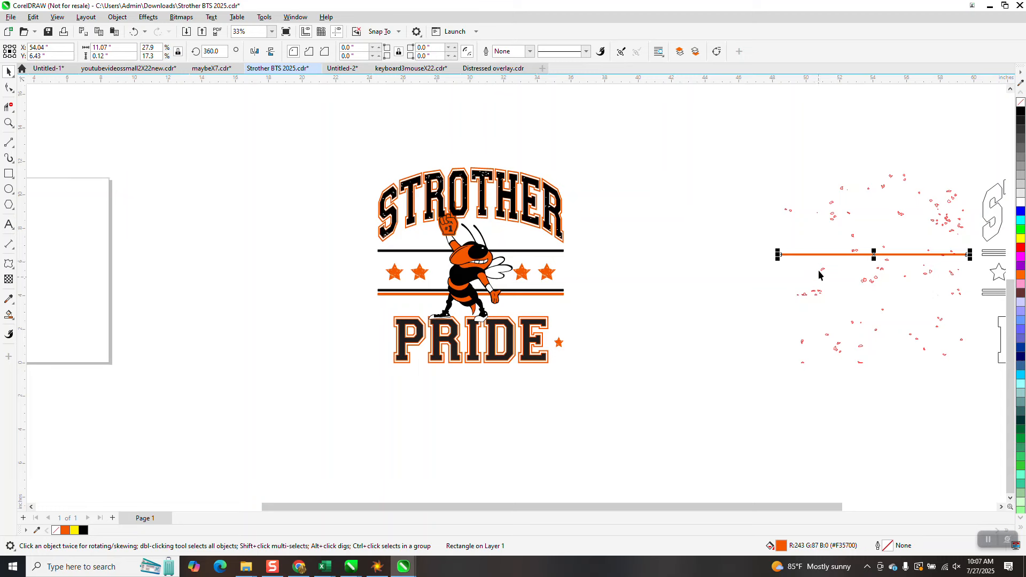
key("shift+Left")
key("shift+Left")
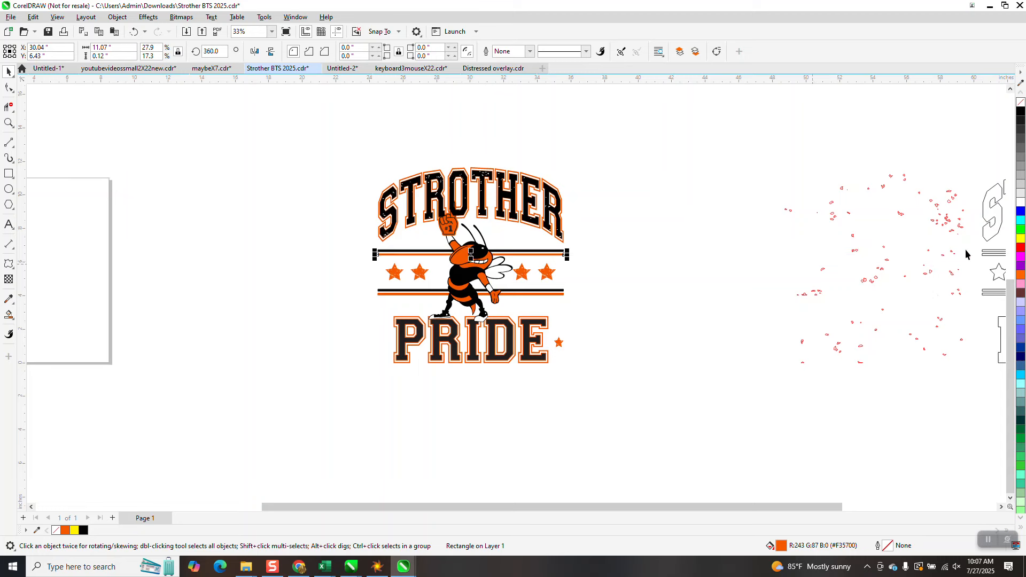
Move the red speckle group closer to the colored artwork, centered at about X 47.26 and Y 5.82 inches
left_click_drag(944, 218, 831, 214)
scroll(780, 202, "down", 1)
scroll(780, 203, "down", 4)
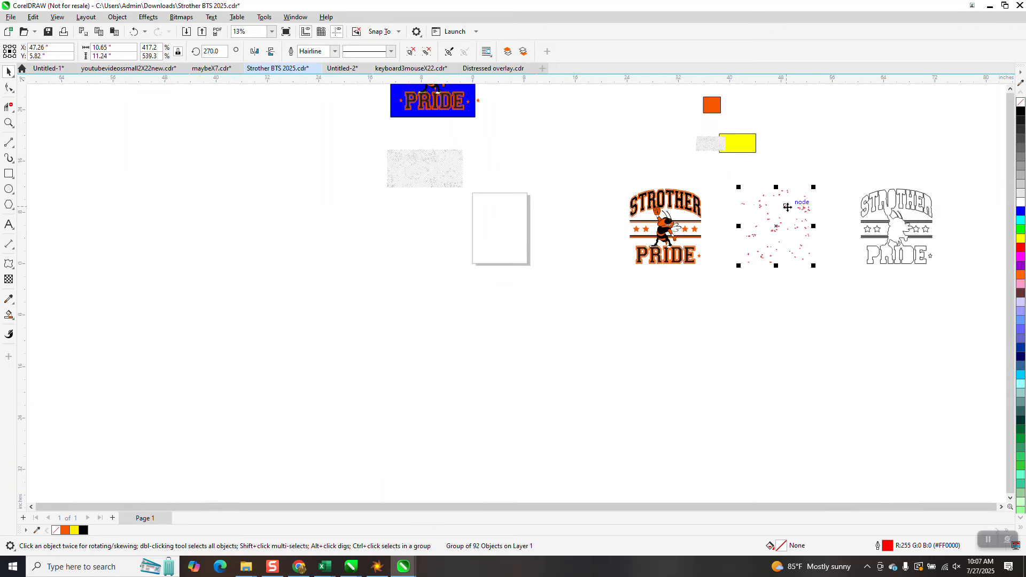
scroll(785, 220, "down", 2)
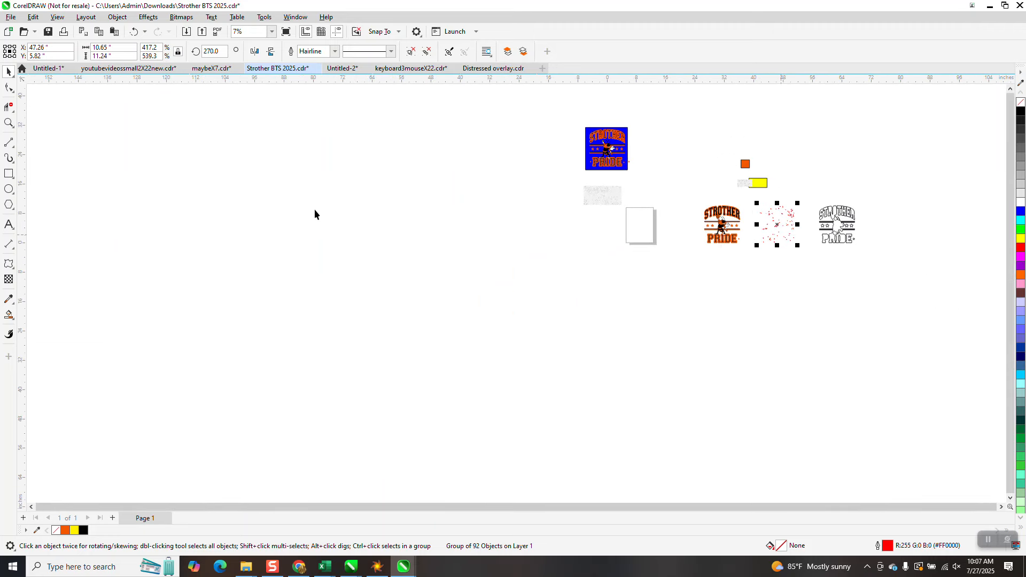
left_click(8, 124)
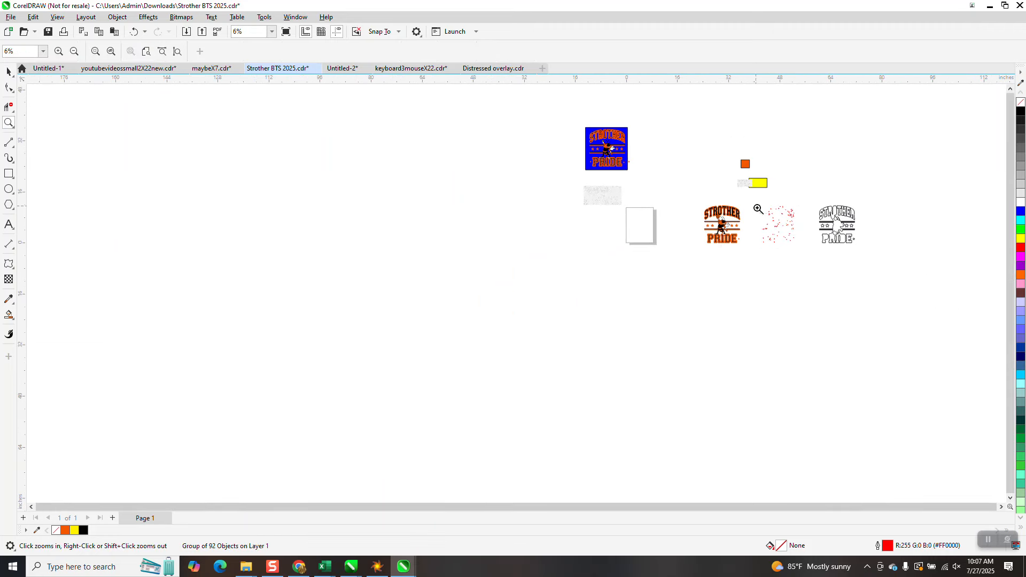
left_click_drag(757, 209, 799, 247)
key("space")
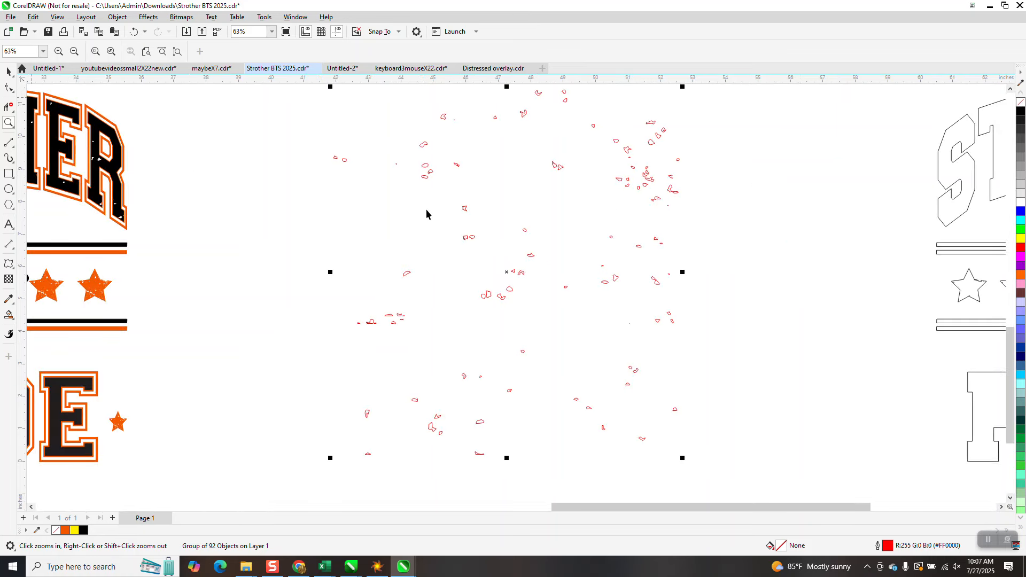
scroll(430, 225, "down", 3)
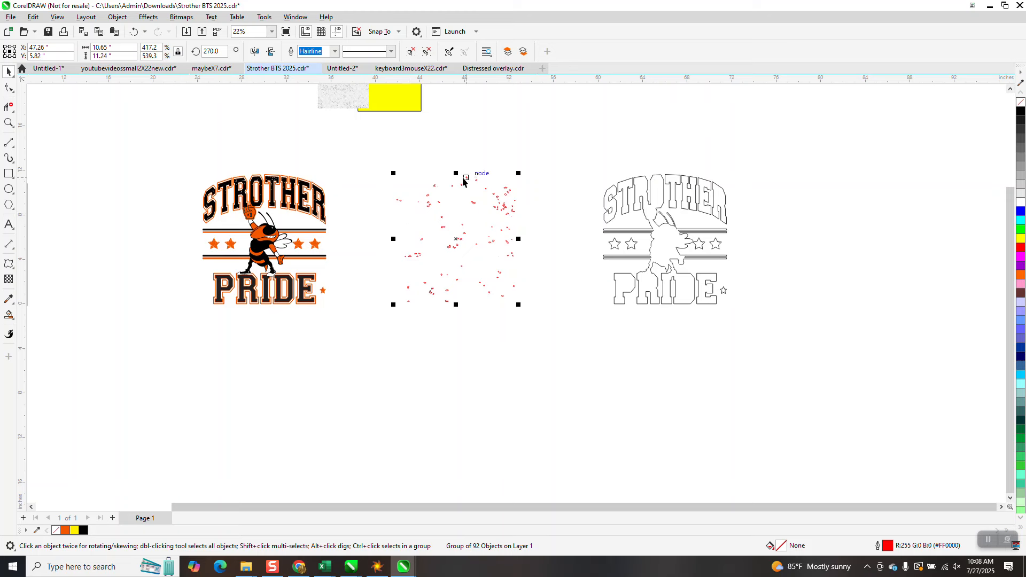
Squash the red speckle group to about 1.92 inches tall, and discard a trial duplicate of it
left_click_drag(458, 175, 463, 278)
key("ctrl+d")
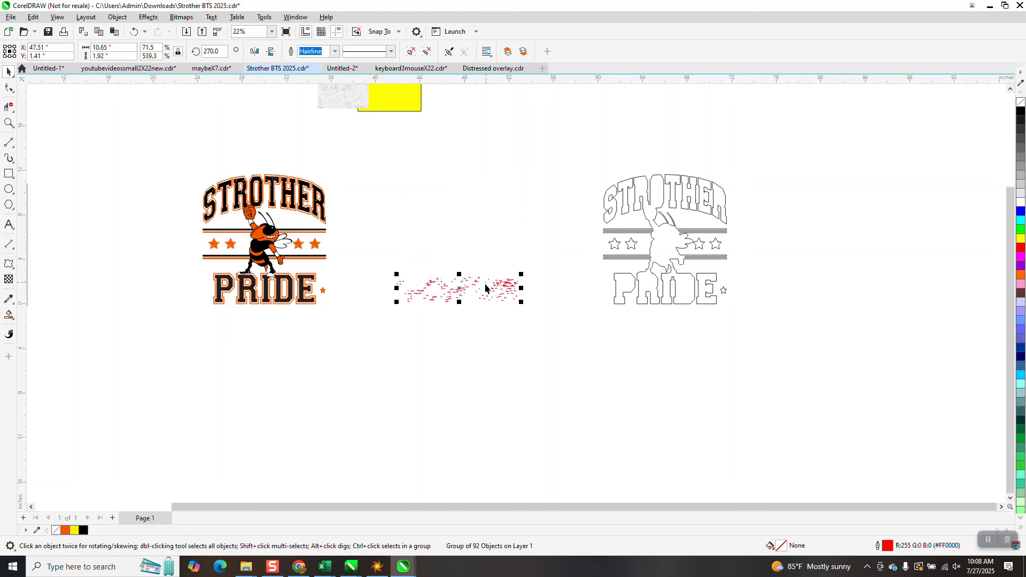
key("Delete")
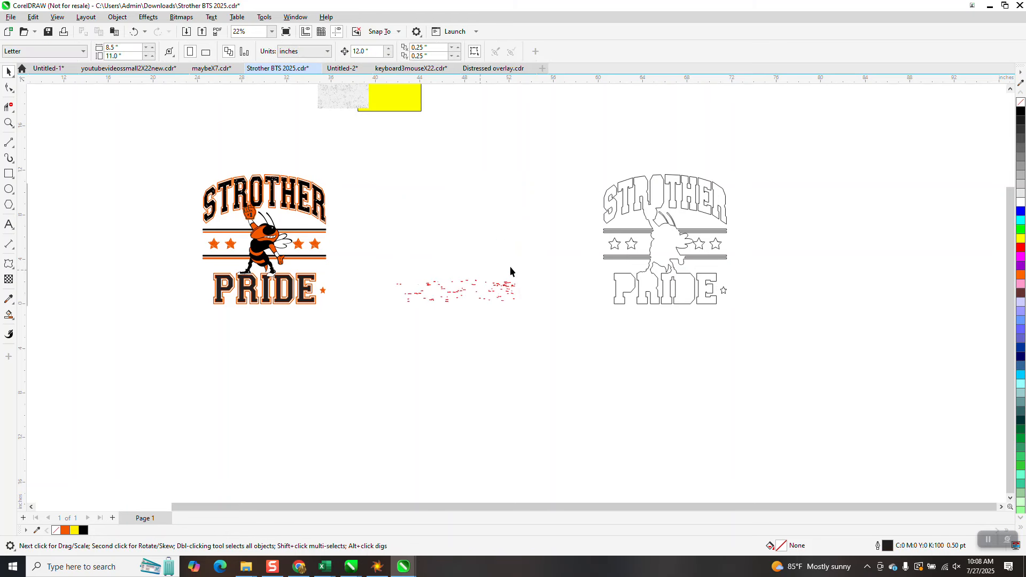
Set the document's horizontal and vertical duplicate distances to 0 inches
left_click_drag(435, 48, 365, 36)
type("0")
key("Tab")
type("0")
key("Return")
Create a vertically mirrored copy of the squashed speckles directly above the original and flip that copy horizontally
left_click(478, 286)
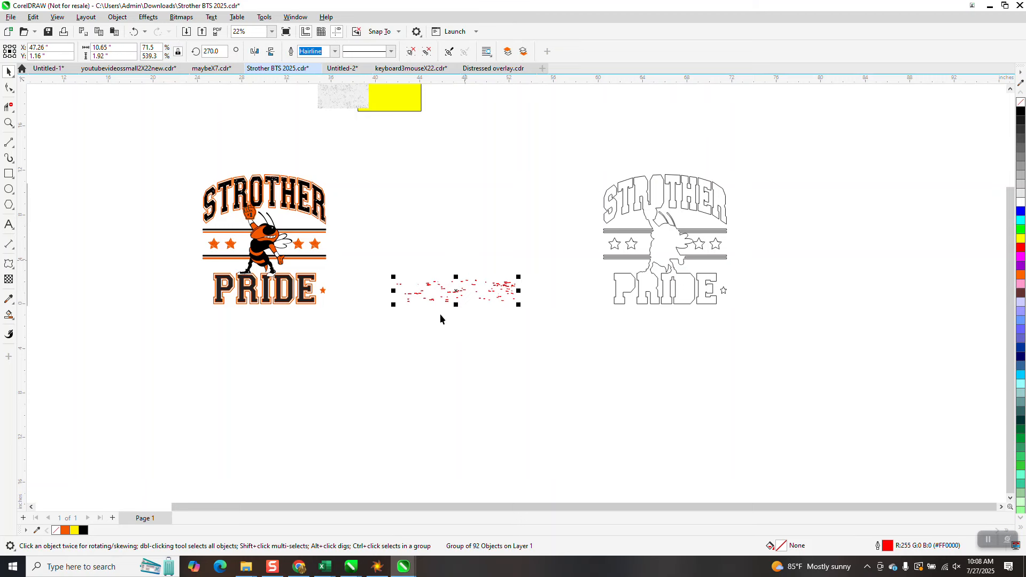
left_click_drag(456, 305, 457, 249)
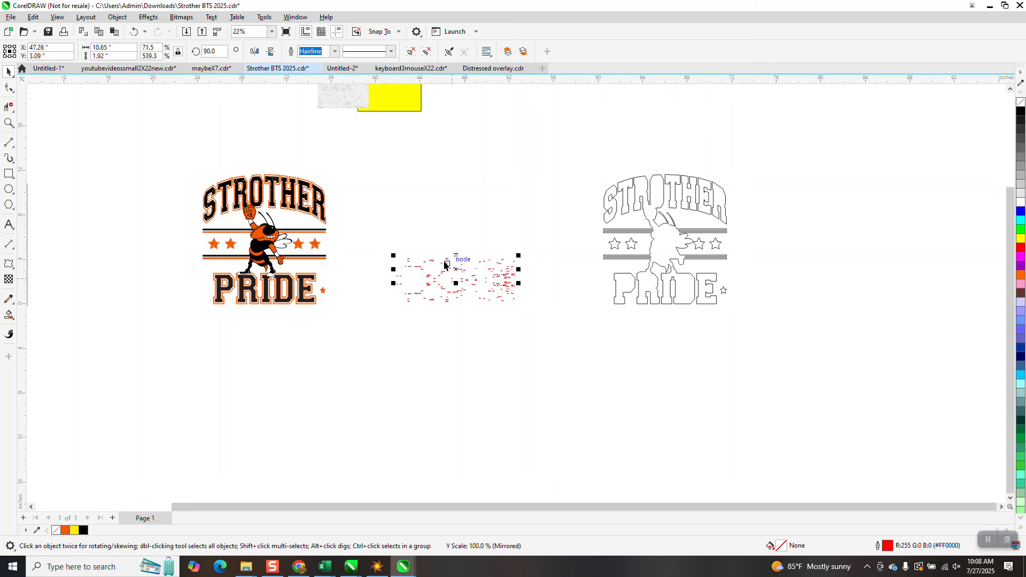
left_click(255, 52)
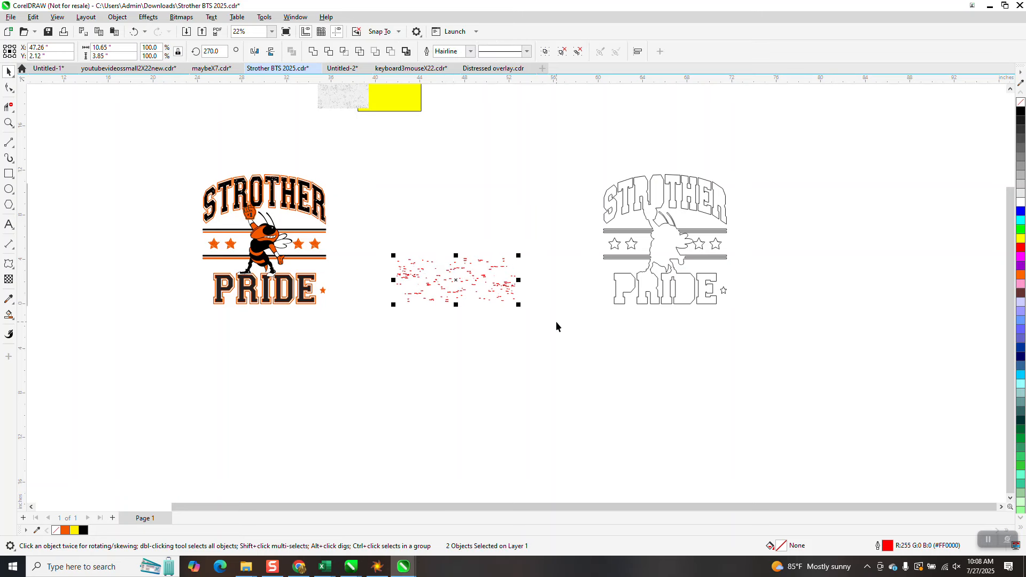
Mirror a copy of both speckle groups directly above them, and flip the copy vertically and horizontally
left_click_drag(458, 306, 457, 213)
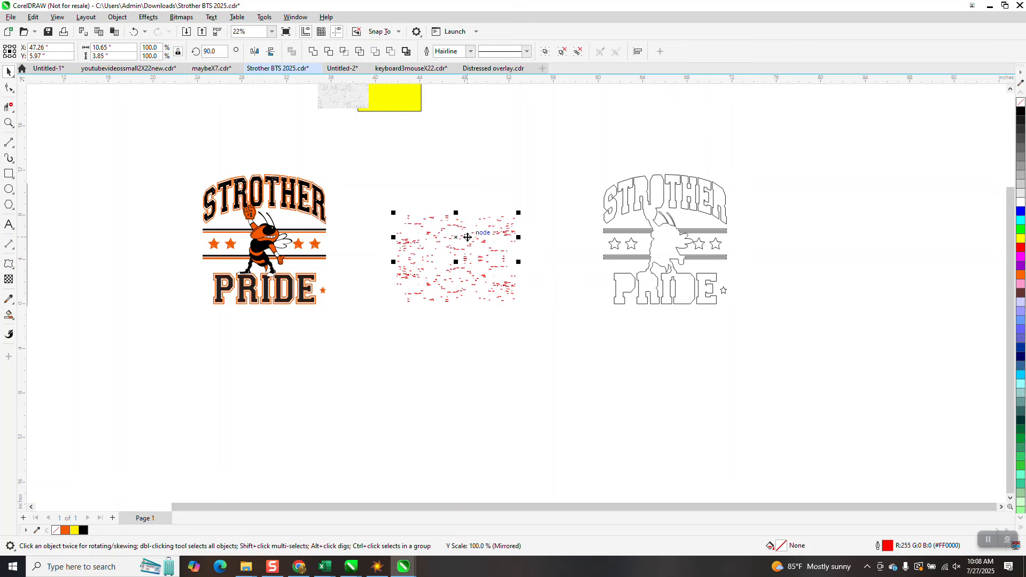
left_click(271, 51)
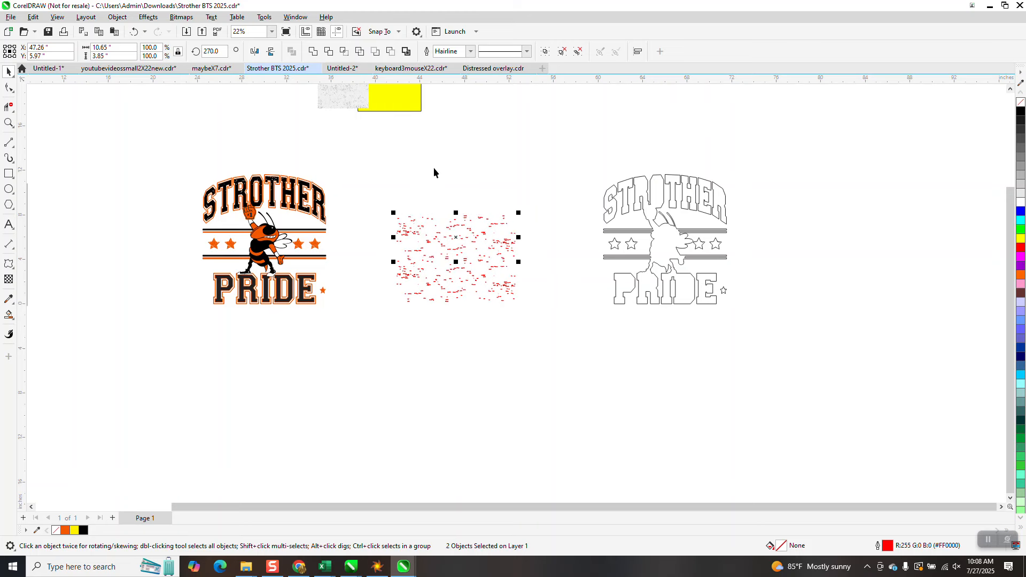
left_click(254, 52)
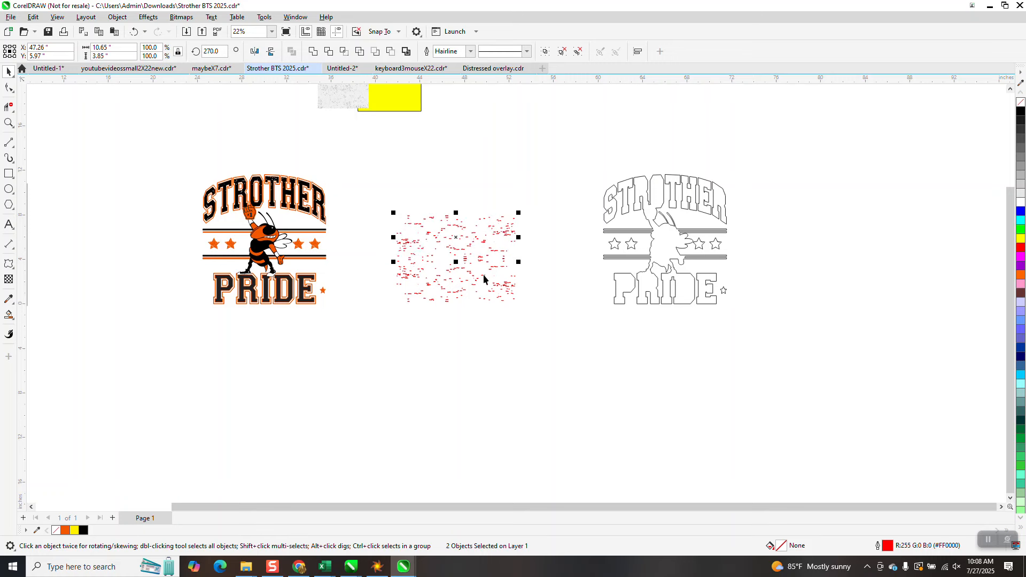
Inspect the stacked speckle pattern up close and group its four speckle sets together
left_click(10, 123)
left_click_drag(395, 199, 521, 297)
left_click_drag(486, 252, 533, 299)
scroll(436, 223, "down", 5)
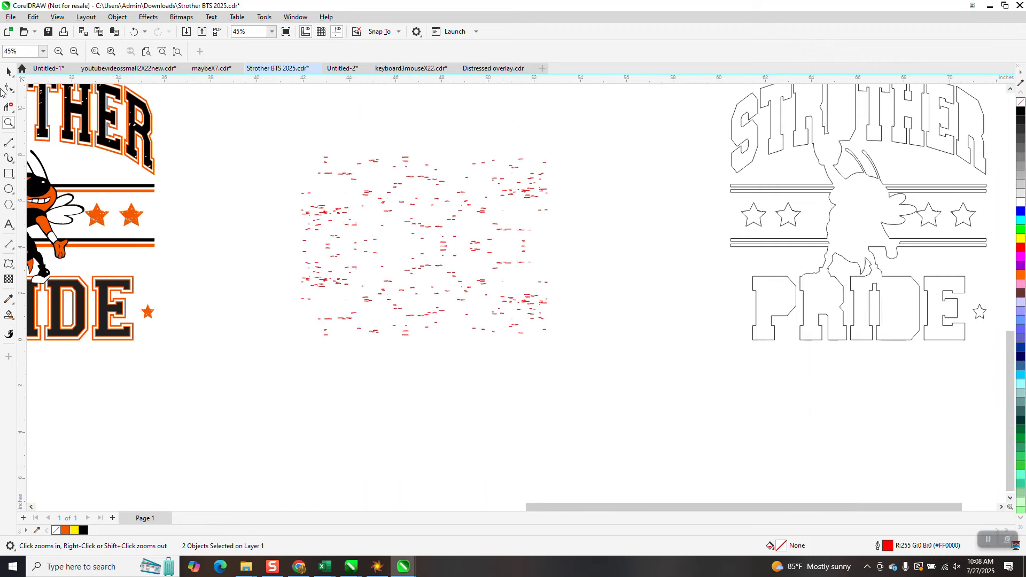
left_click(8, 71)
left_click_drag(271, 137, 572, 351)
key("ctrl+g")
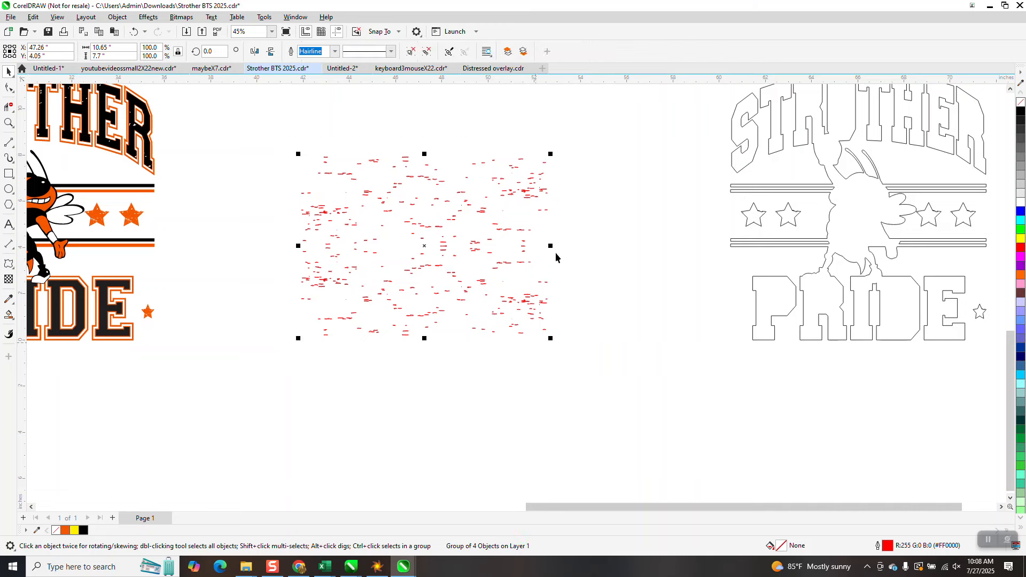
Squeeze the grouped speckles to about 5.29 inches wide and add a horizontally mirrored copy right beside them
left_click_drag(554, 249, 432, 260)
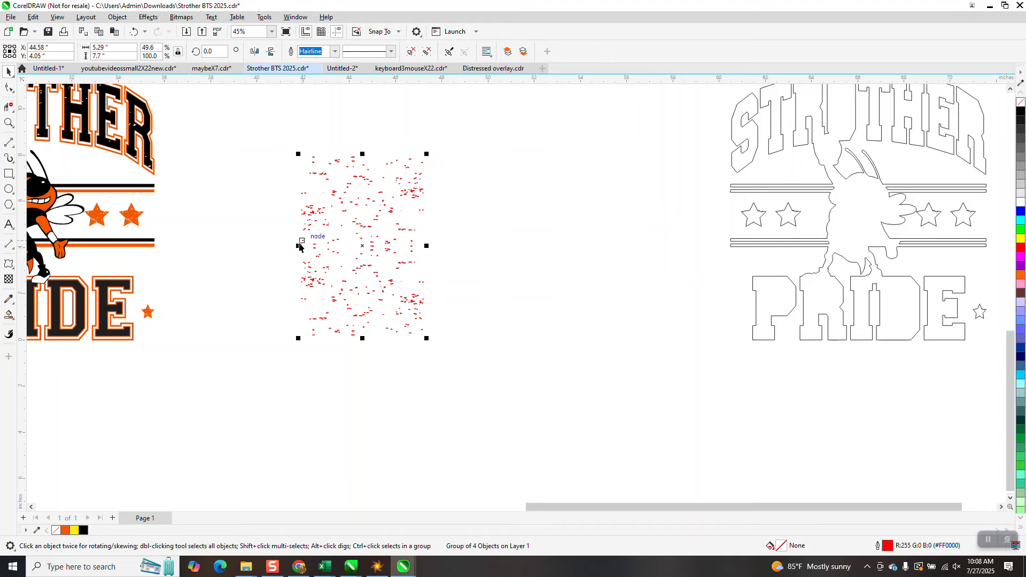
left_click_drag(299, 245, 543, 334)
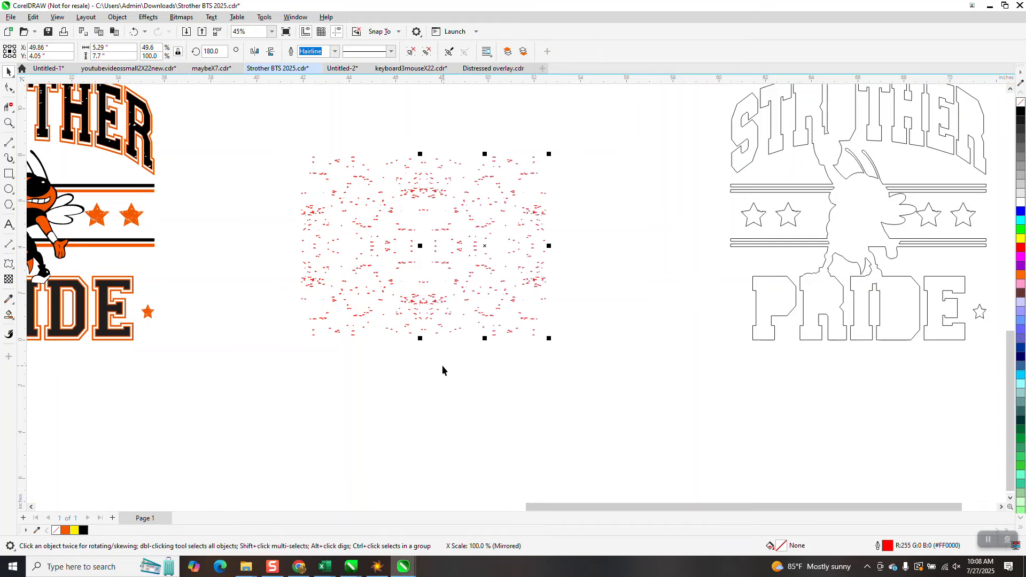
Move the hornet mascot 24 inches to the right, out of the shirt artwork
scroll(465, 235, "down", 1)
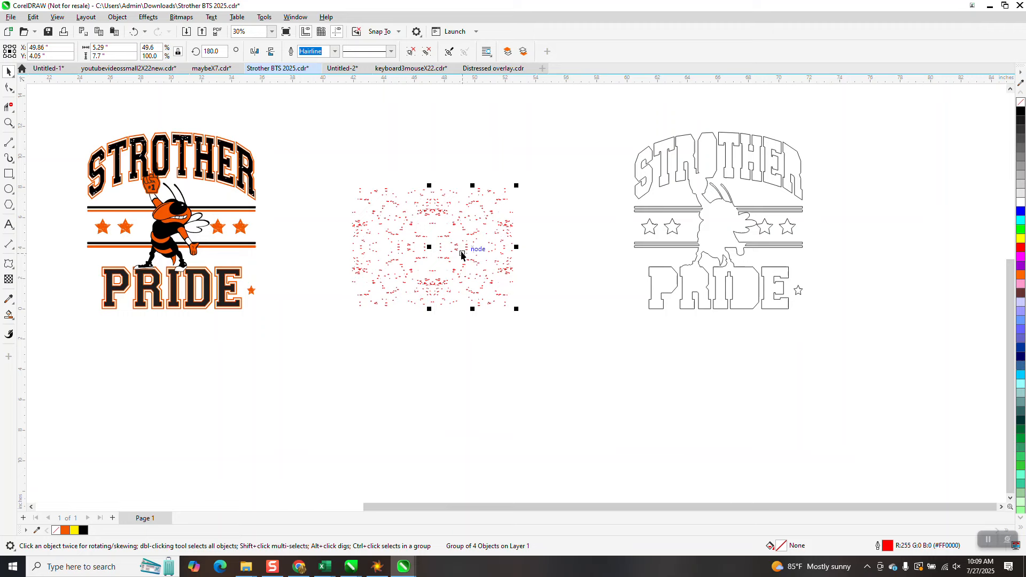
scroll(462, 251, "down", 1)
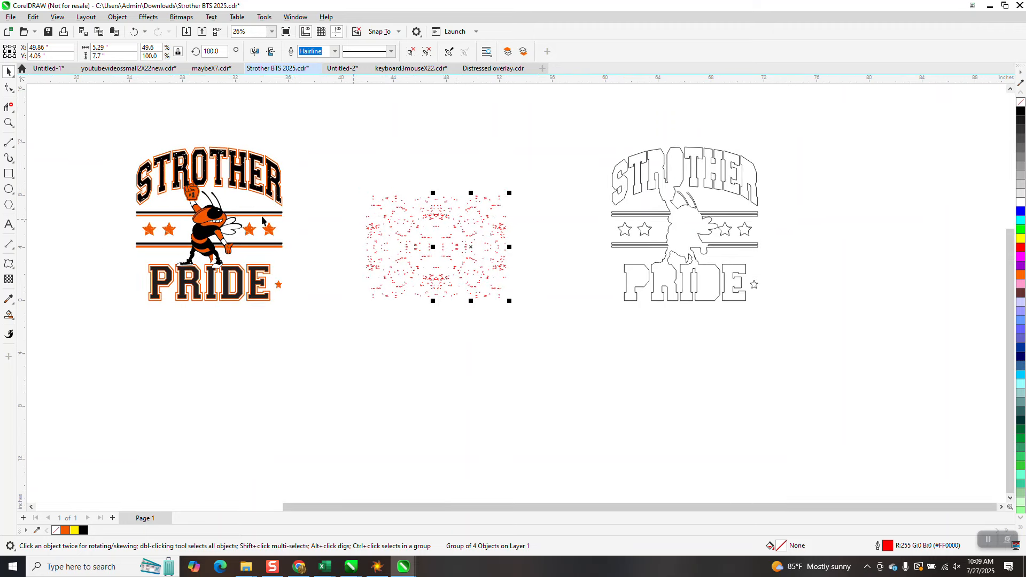
left_click(208, 216)
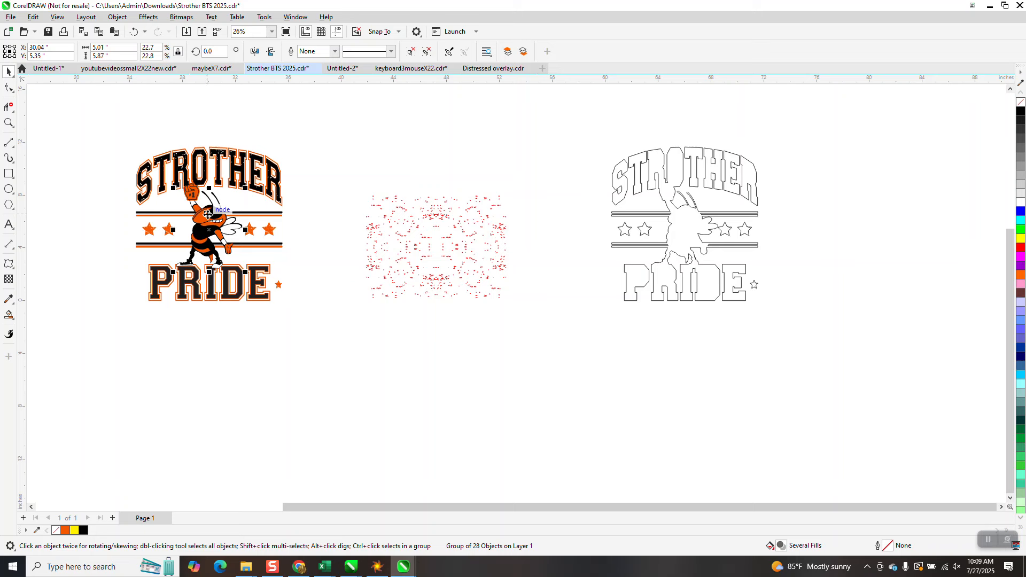
key("Right")
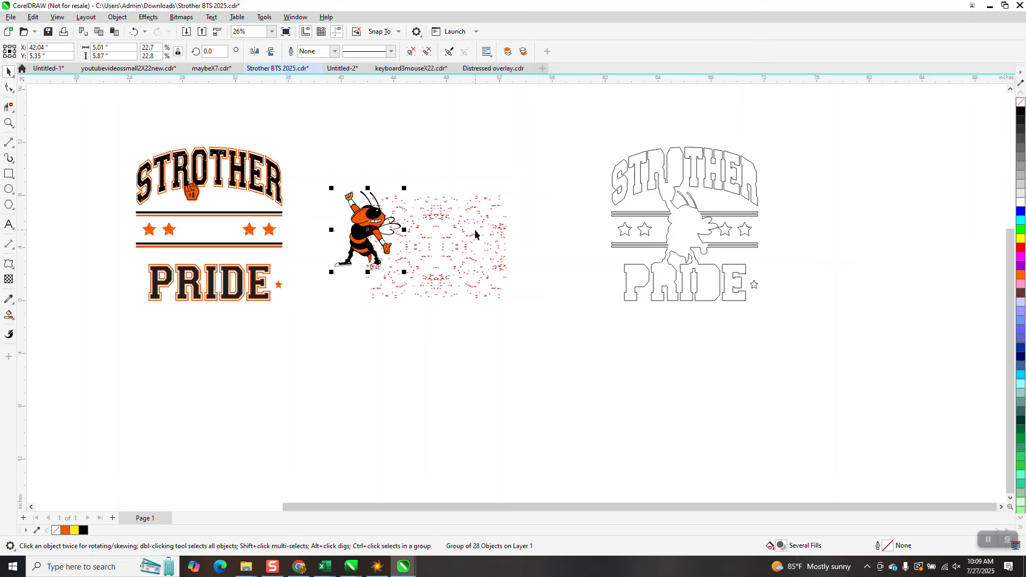
key("Right")
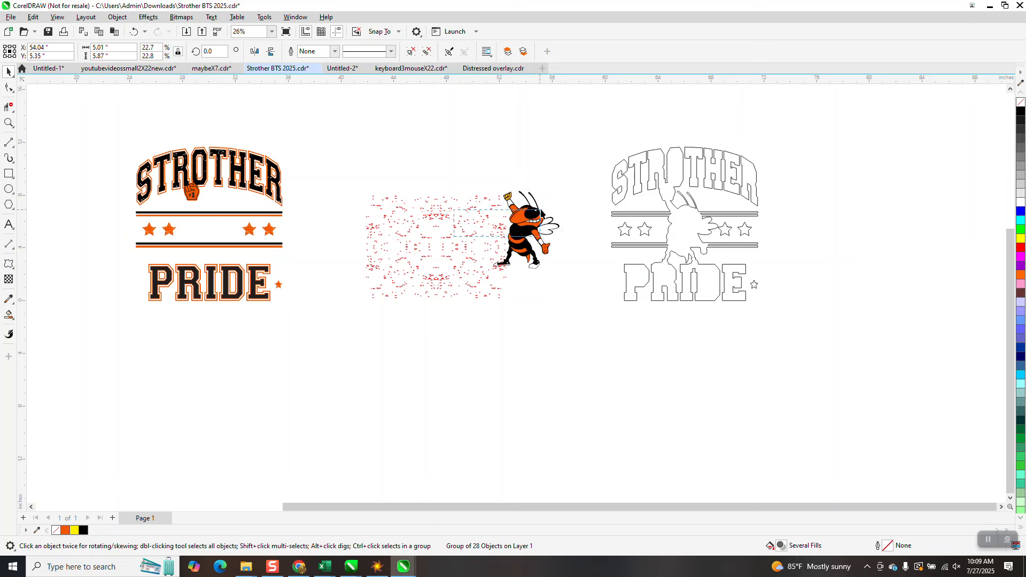
Try nudging the right speckle half 12 inches right, undo that, and move the mascot 12 inches down instead
left_click(481, 213)
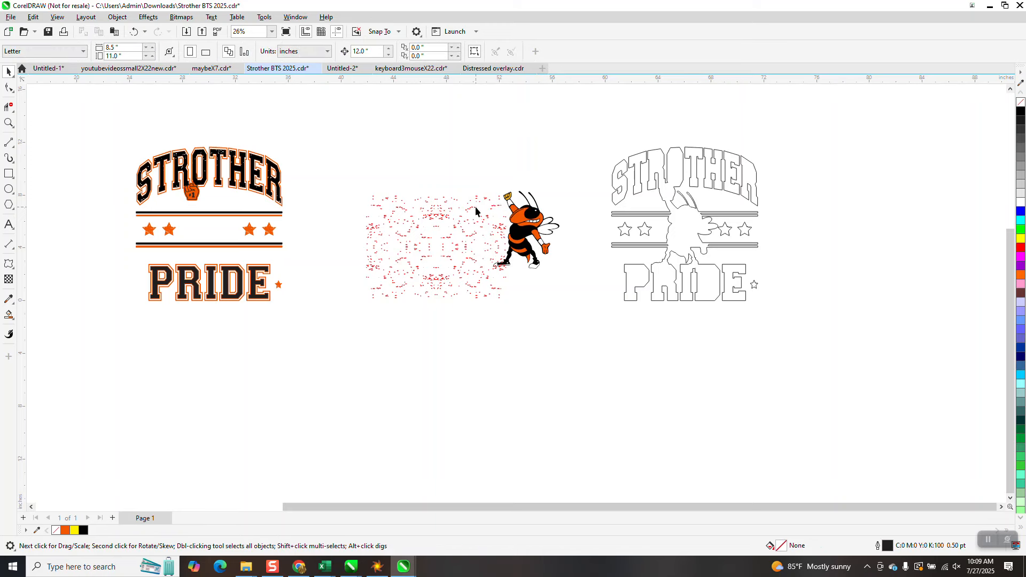
left_click(475, 209)
key("Right")
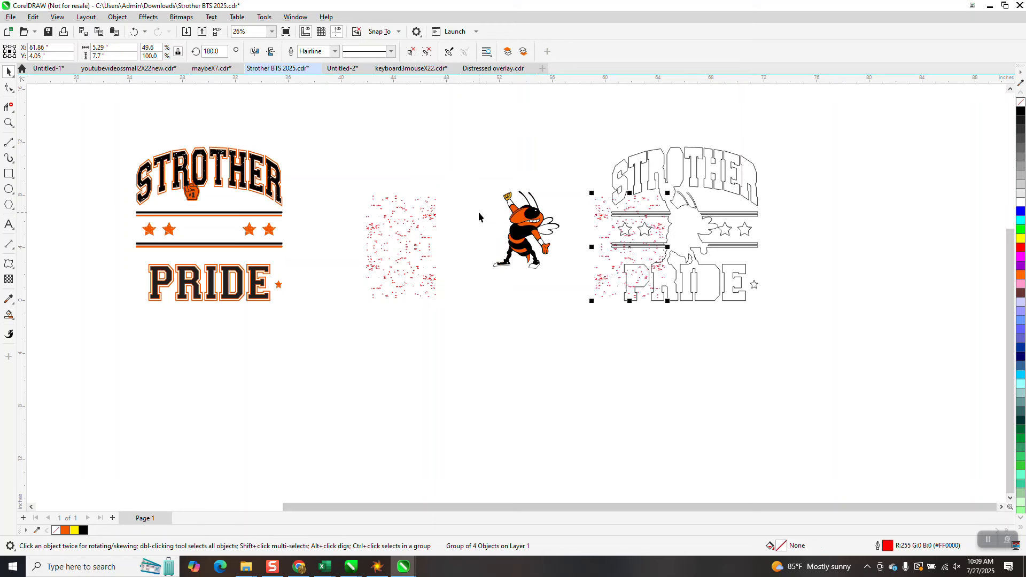
key("ctrl+z")
left_click(524, 217)
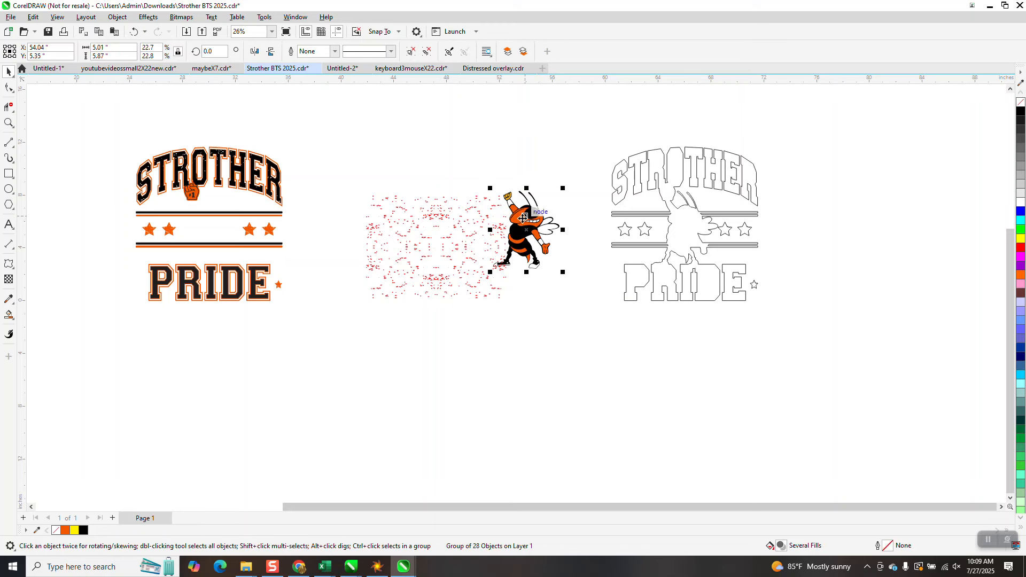
key("Down")
left_click_drag(344, 171, 536, 319)
left_click(537, 318)
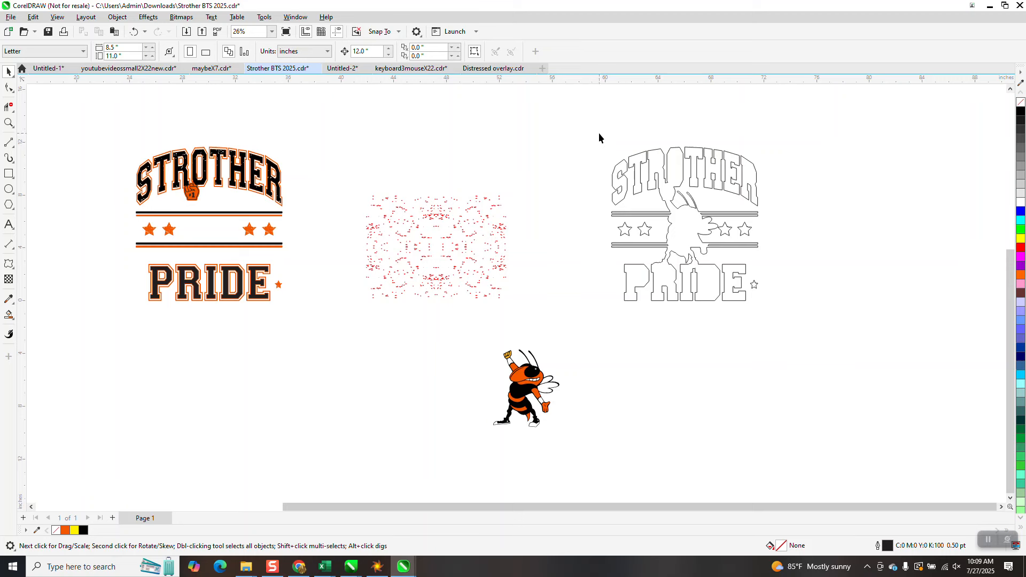
Move the black outline version of the artwork 12 inches to the right and bring the mascot back up 12 inches
left_click_drag(825, 323, 825, 324)
key("Right")
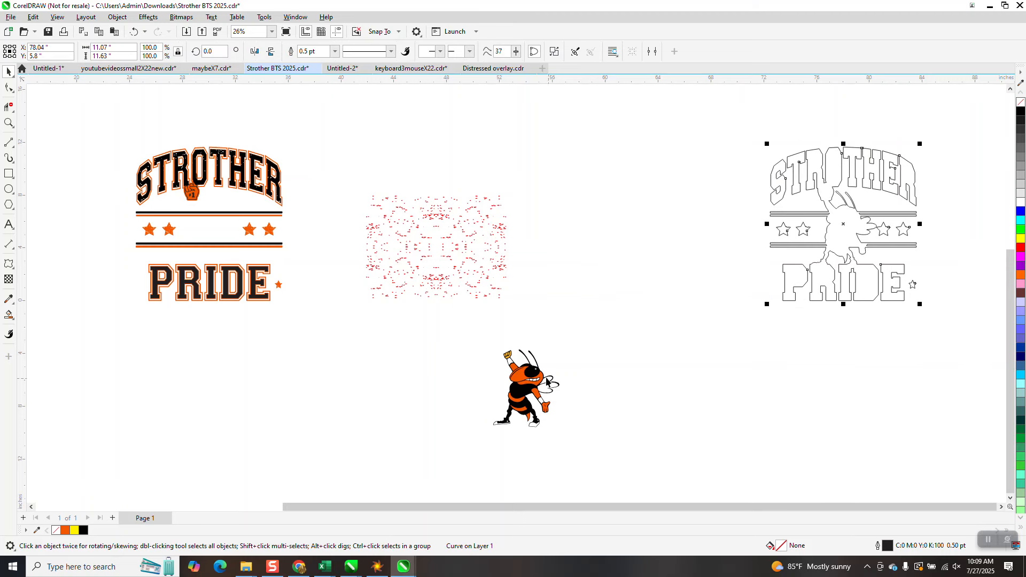
left_click(528, 376)
key("Up")
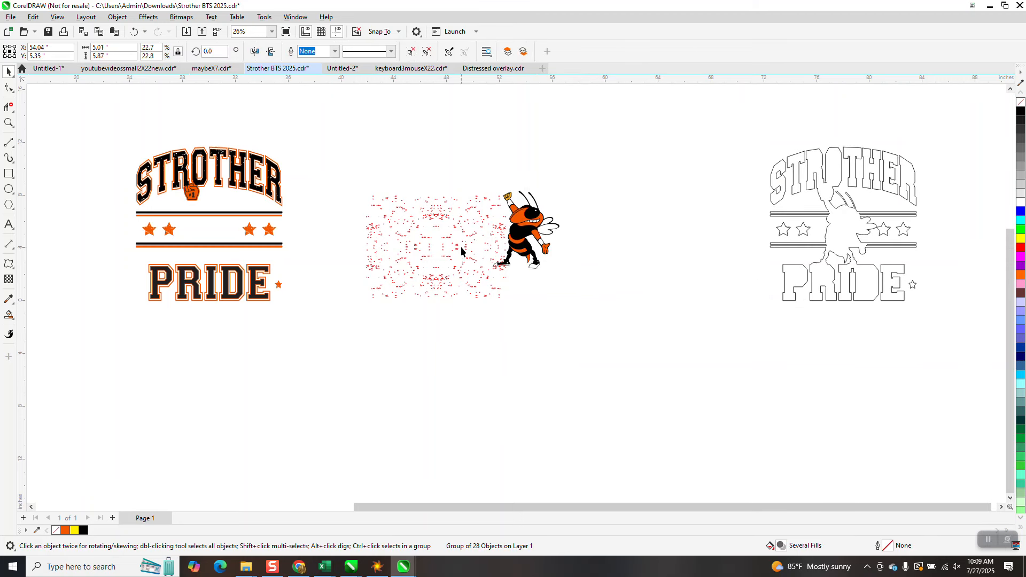
Move the two speckle halves 12 inches down, clear of the mascot, and select both together
left_click(460, 240)
left_click(464, 233)
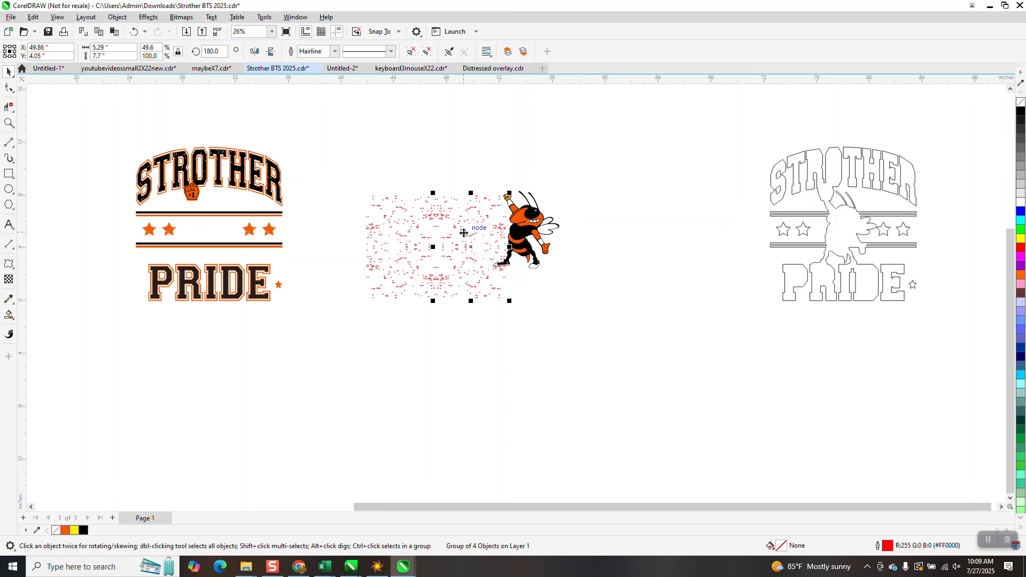
key("Down")
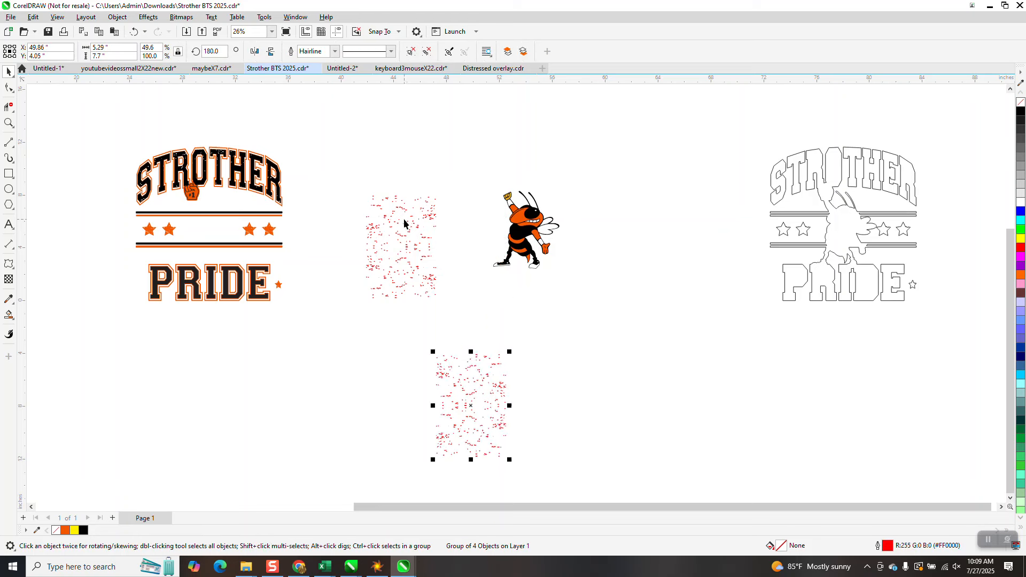
key("Escape")
left_click(410, 237)
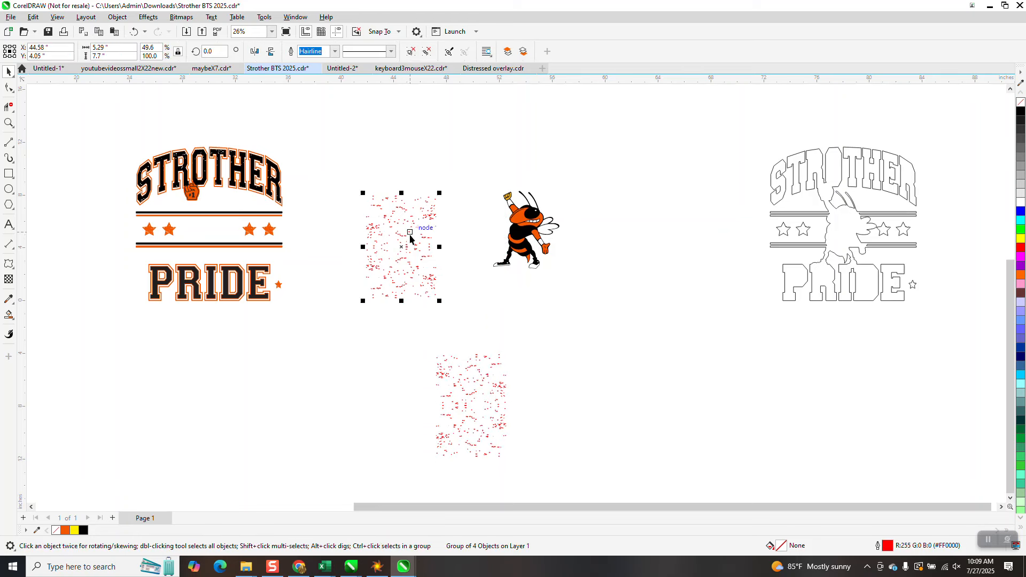
key("Down")
left_click_drag(583, 491, 585, 492)
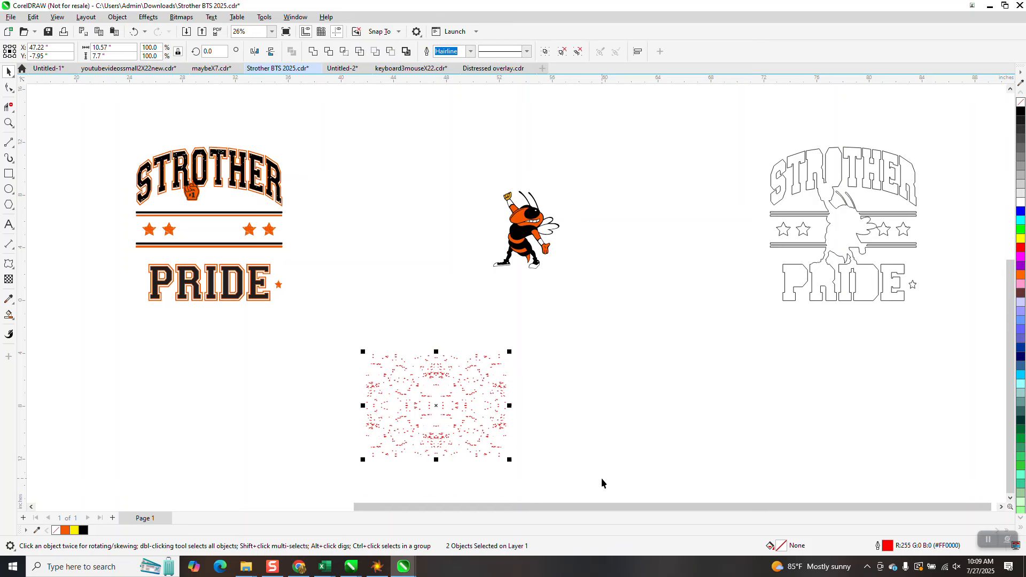
Group the two speckle halves, lay the group over the mascot, and inspect the overlap up close
key("ctrl+g")
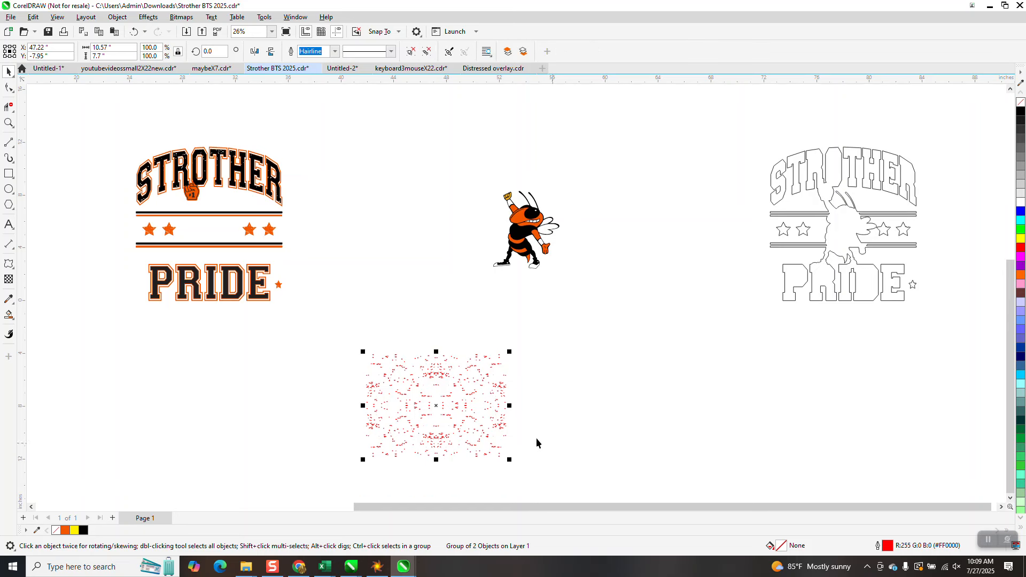
left_click_drag(442, 410, 517, 228)
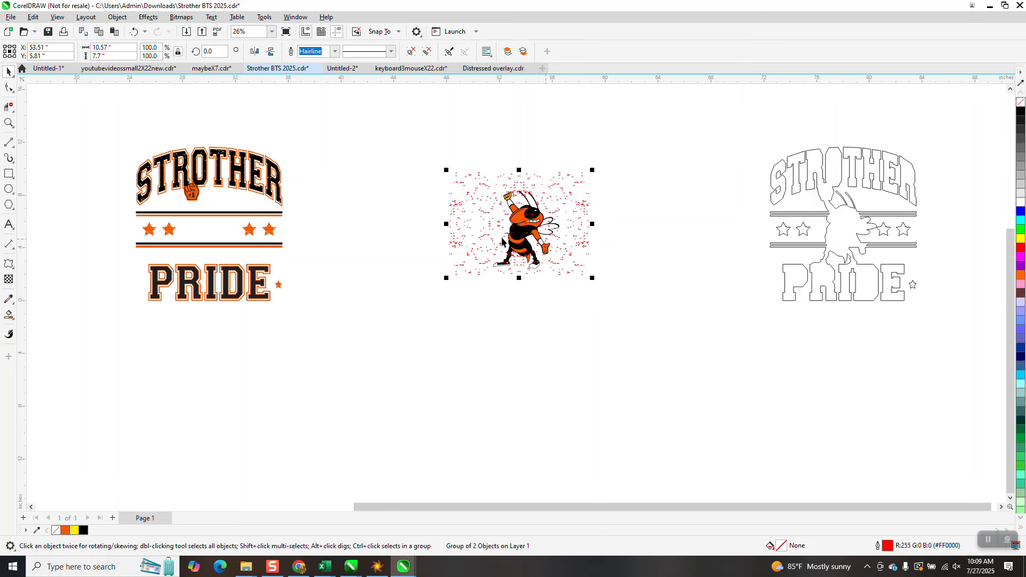
left_click(9, 123)
left_click_drag(424, 149, 628, 299)
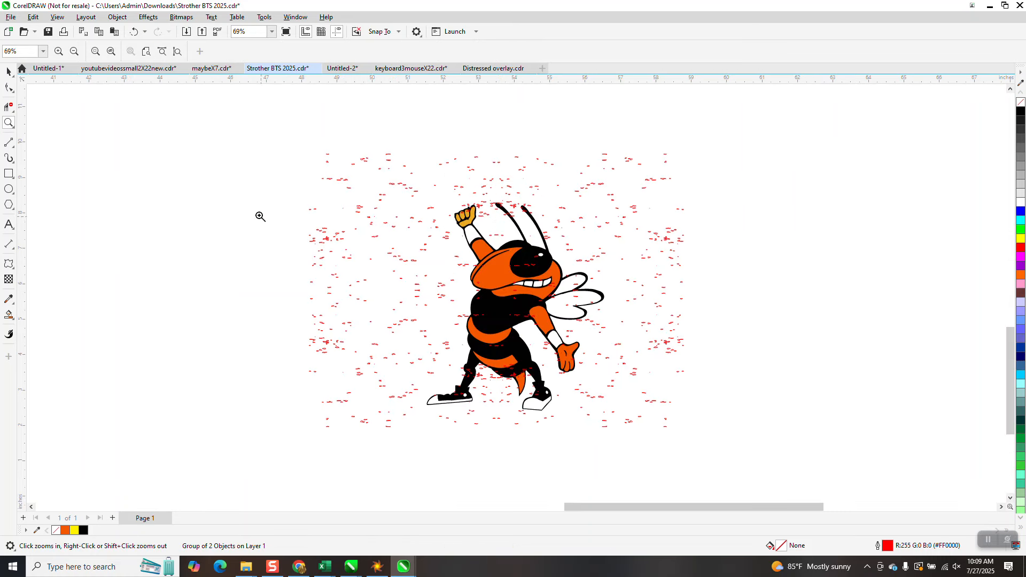
left_click_drag(521, 289, 542, 330)
scroll(455, 325, "down", 6)
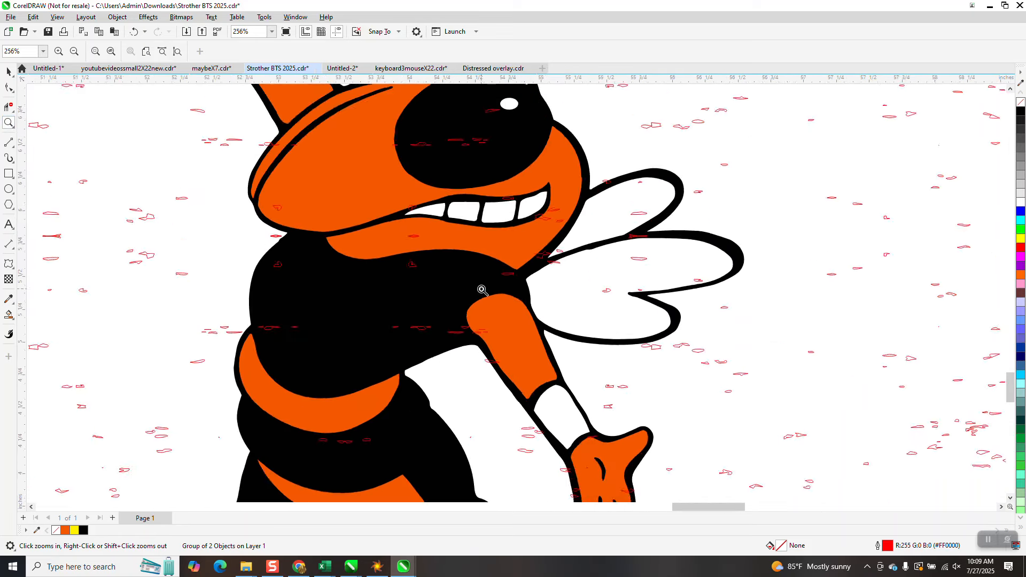
Subtract the speckle group from the mascot behind it with Back Minus Front
left_click(9, 71)
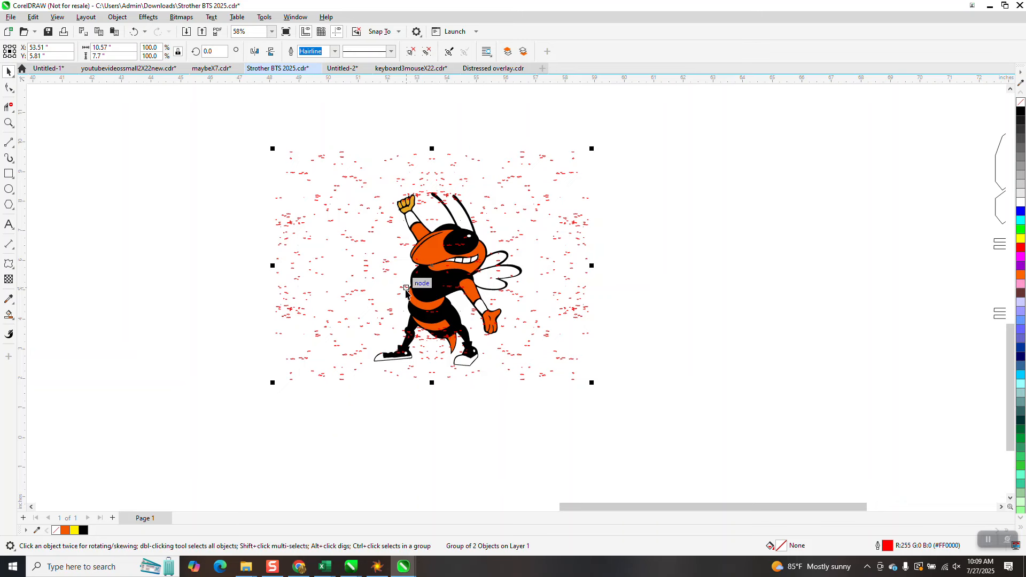
left_click_drag(248, 128, 711, 435)
left_click(411, 52)
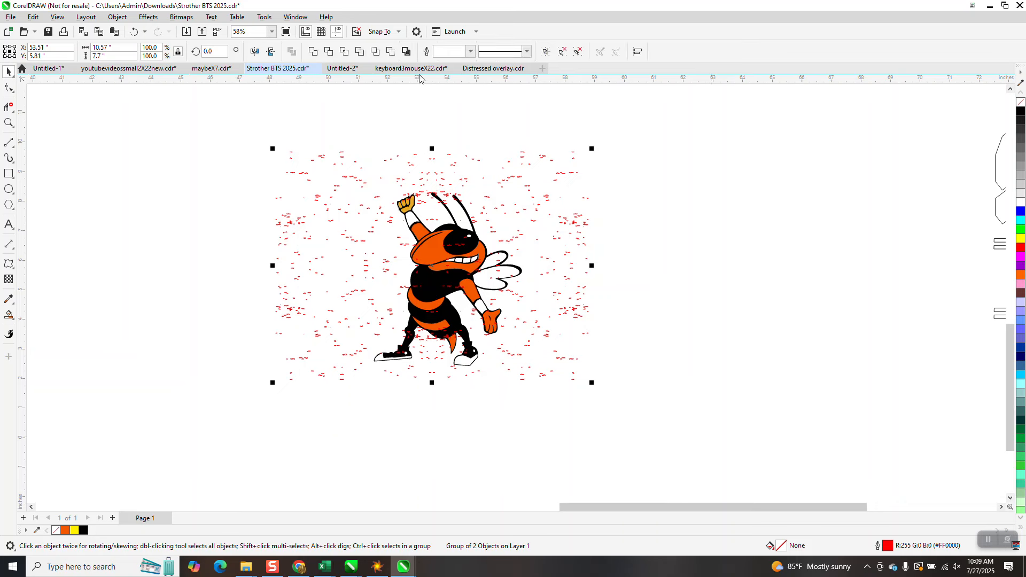
left_click(388, 49)
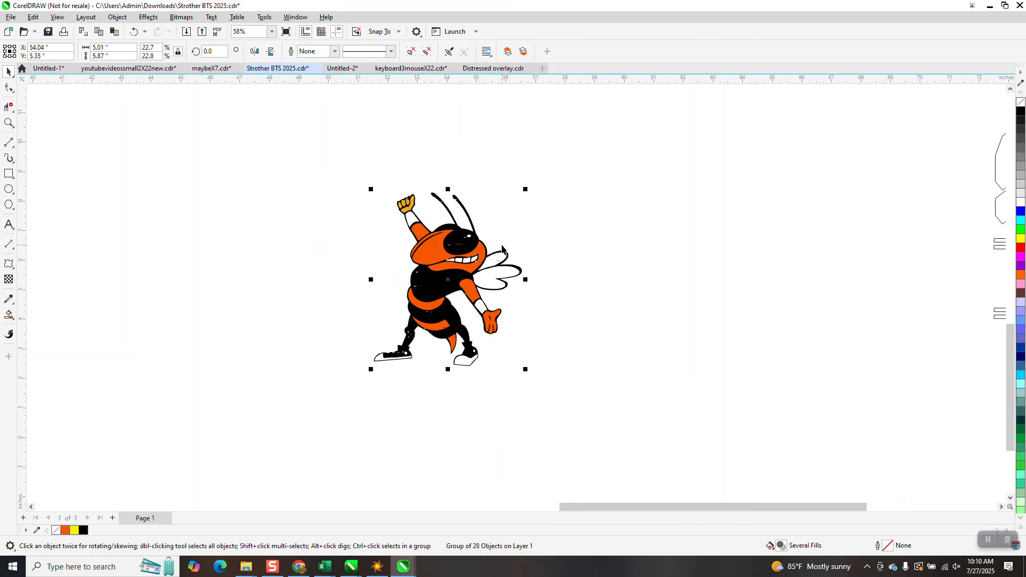
Inspect the speckle cutouts on the mascot's head and move the mascot 24 inches left, back into the shirt artwork
left_click(8, 122)
left_click_drag(382, 212, 538, 279)
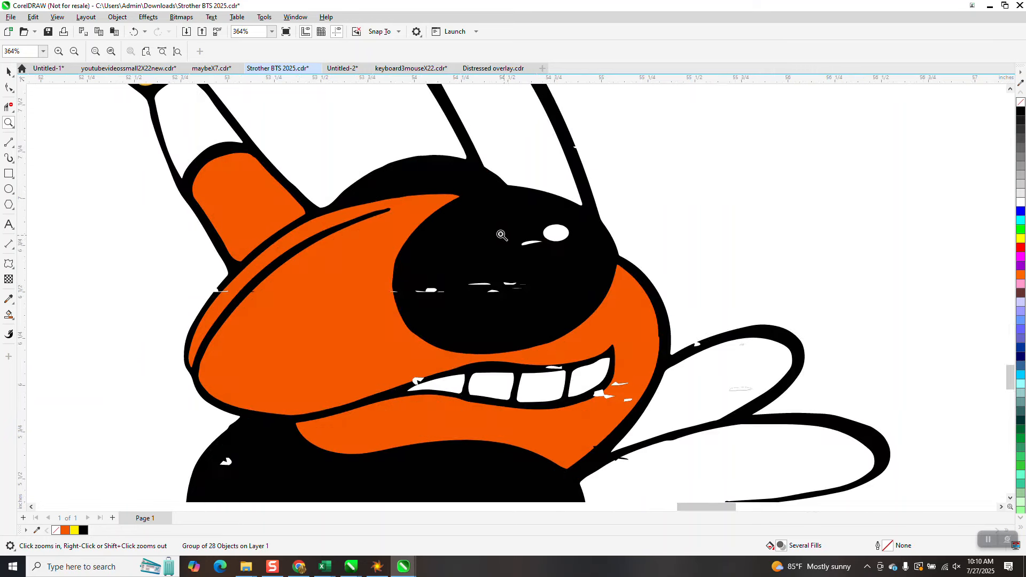
right_click(501, 225)
right_click(516, 205)
right_click(516, 205)
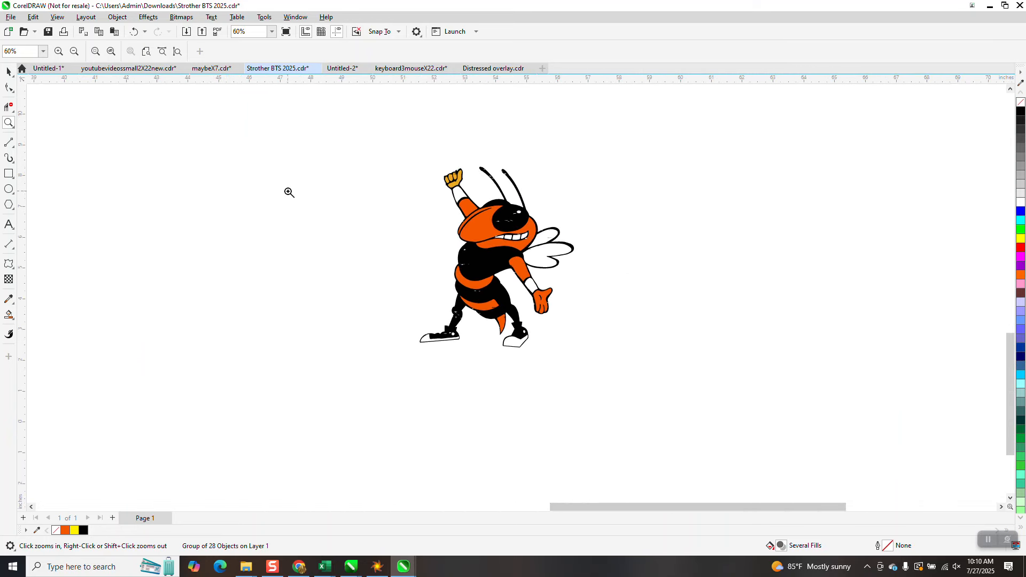
left_click(8, 71)
scroll(538, 234, "down", 3)
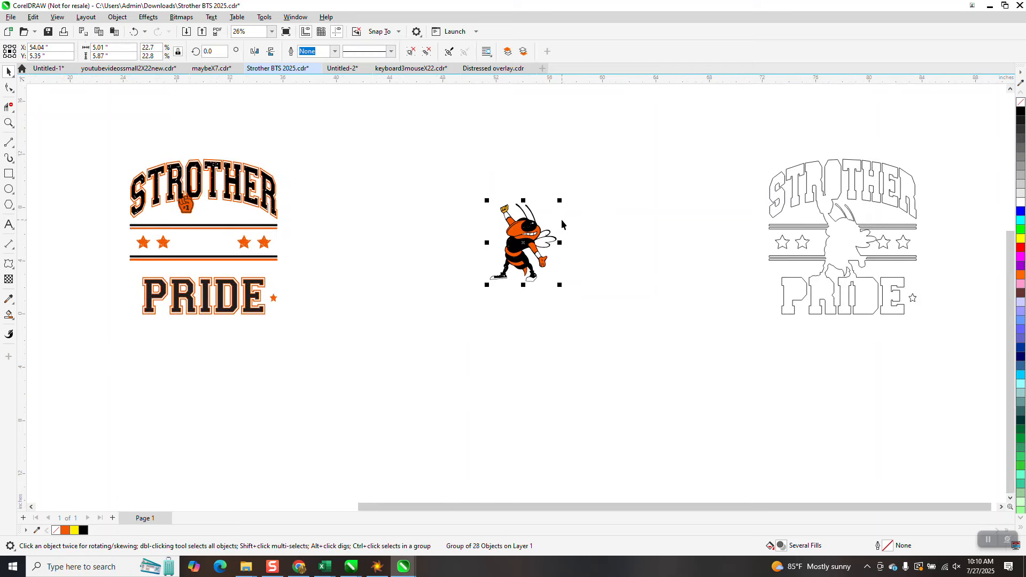
key("Left")
key("Left")
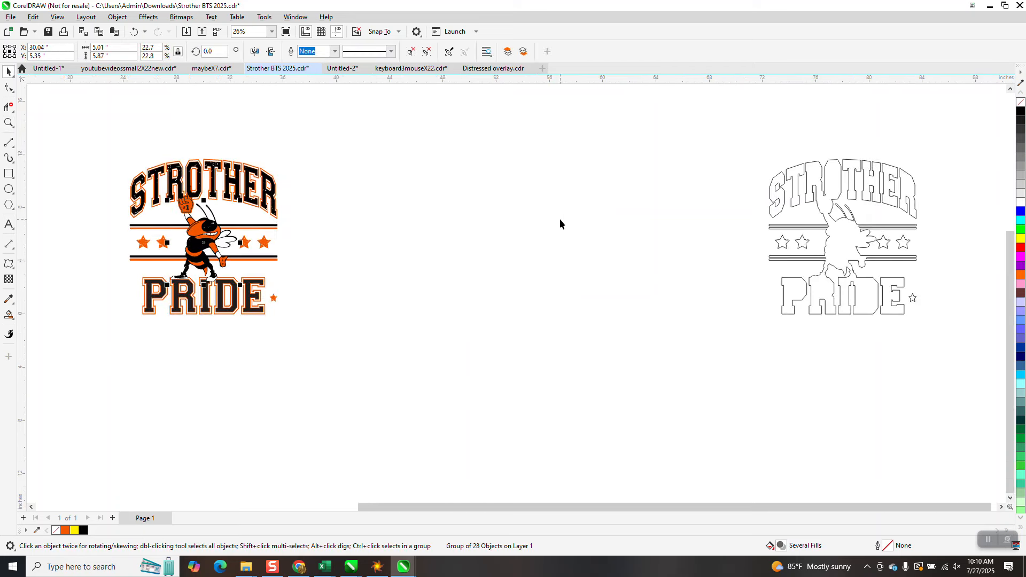
Bring the #1 foam finger in front of the STROTHER lettering
left_click(8, 122)
left_click_drag(133, 142, 256, 236)
left_click(9, 71)
left_click(494, 313, "ctrl")
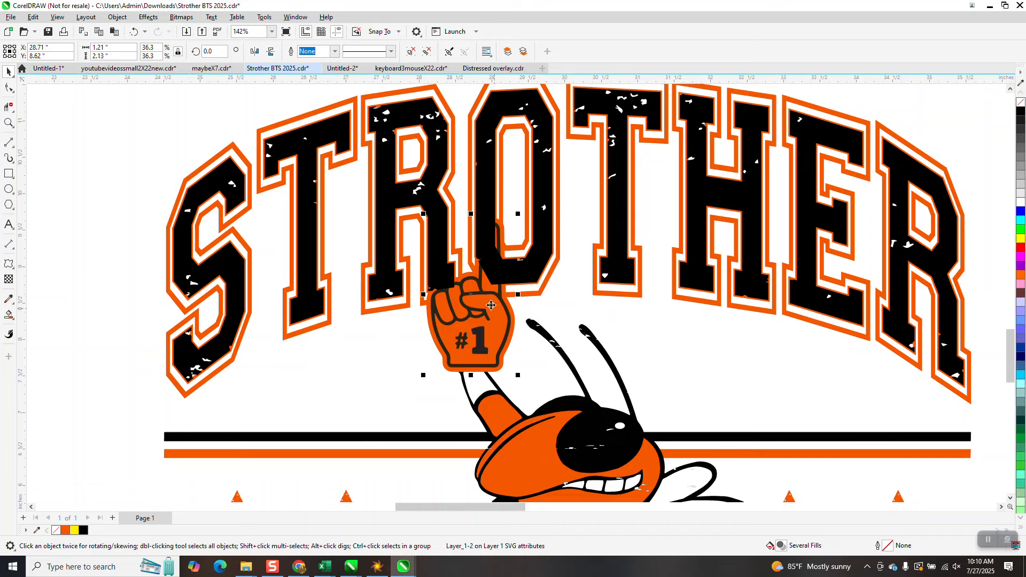
left_click(117, 17)
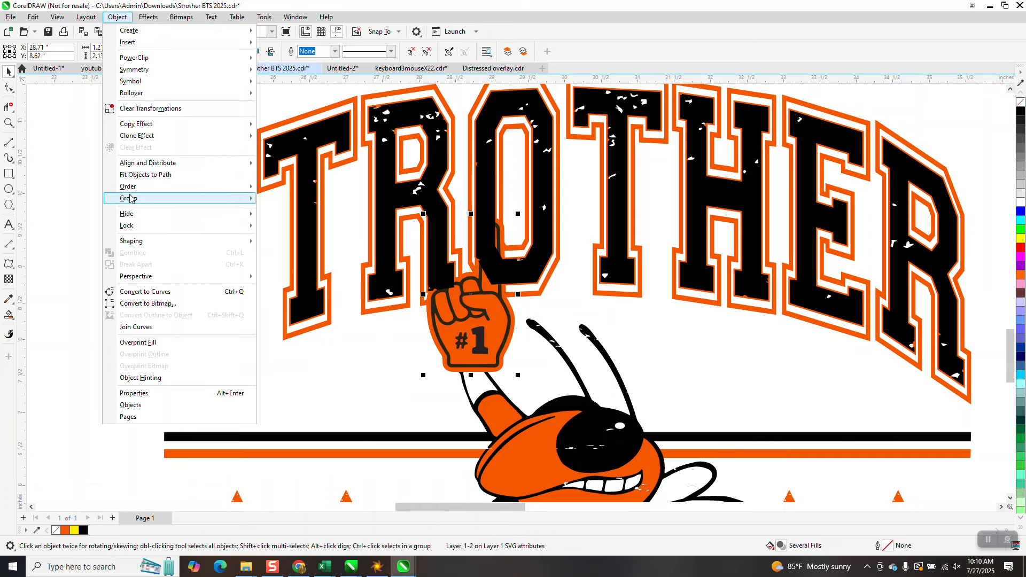
left_click(273, 193)
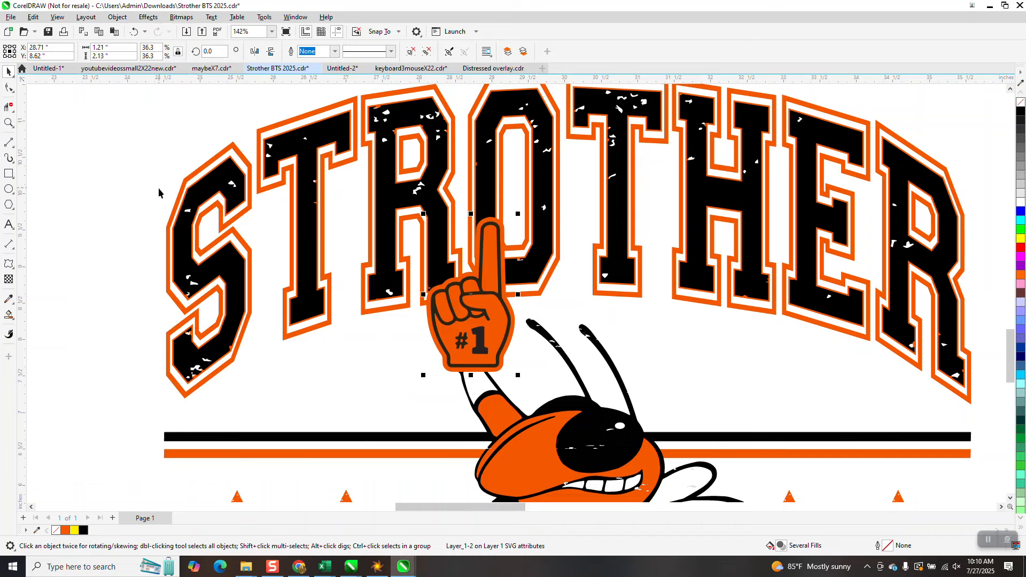
Move the #1 foam finger 12 inches to the right, out of the shirt artwork
scroll(158, 176, "down", 3)
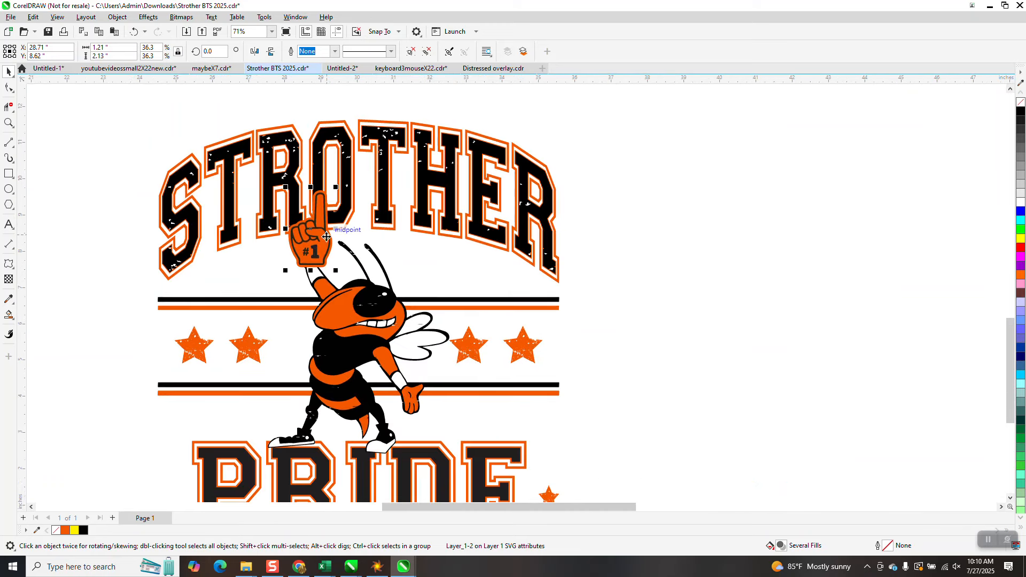
left_click_drag(325, 231, 761, 231)
scroll(761, 231, "down", 5)
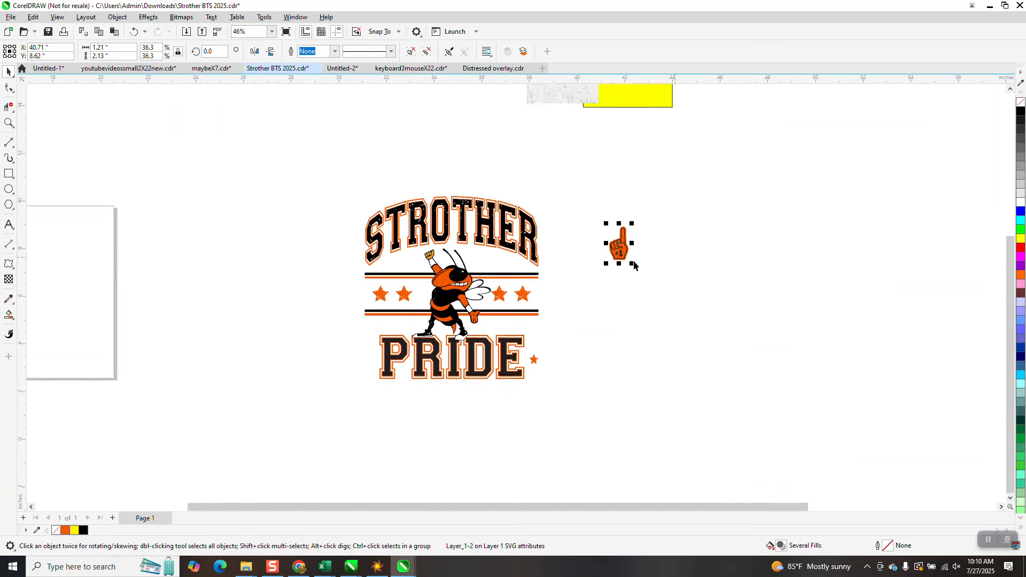
scroll(669, 270, "down", 2)
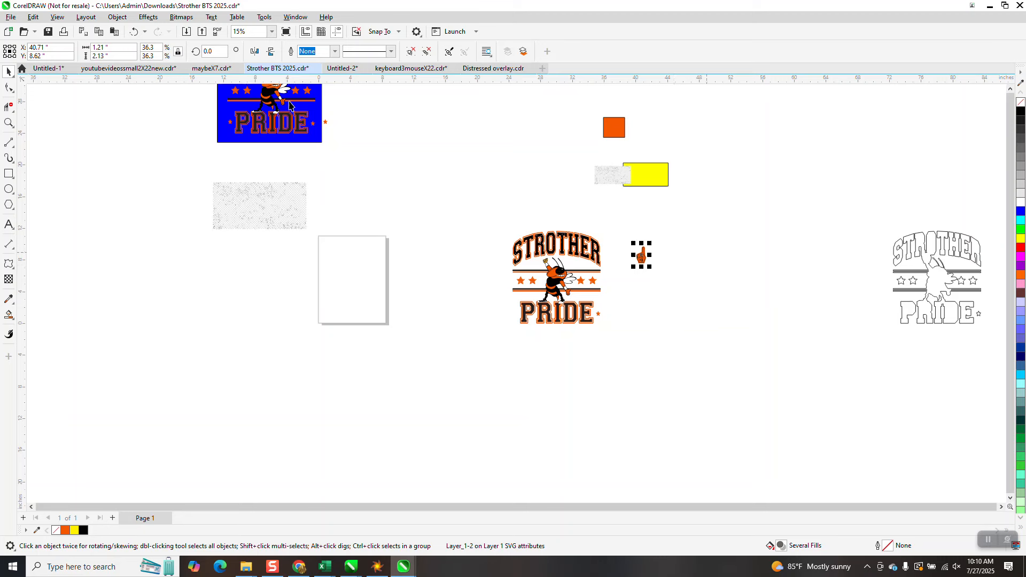
Undo the changes back to the two ungrouped speckle halves and place a copy of both above the separated mascot
left_click(135, 32)
left_click(134, 33)
left_click(136, 32)
left_click(135, 31)
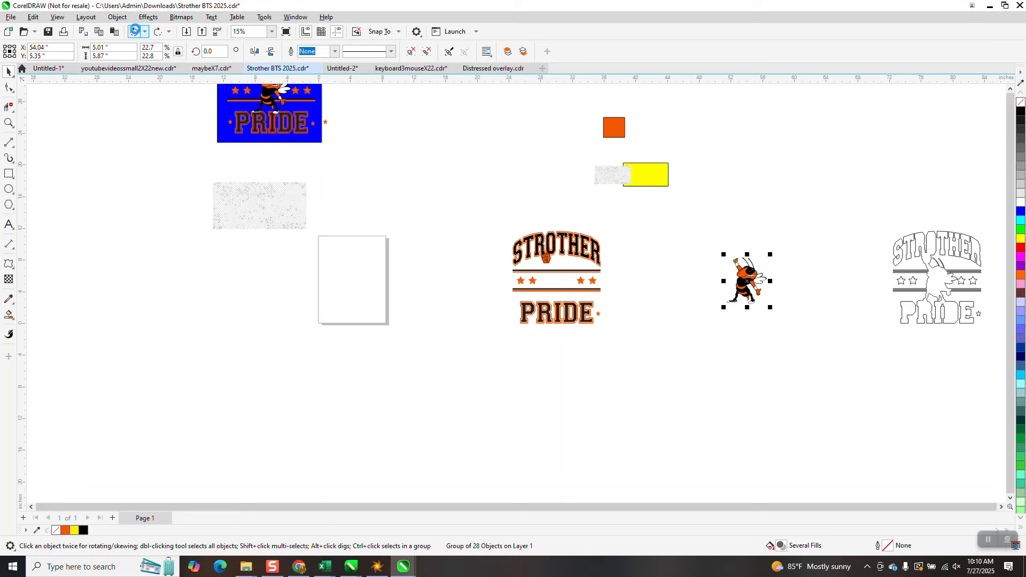
left_click(134, 30)
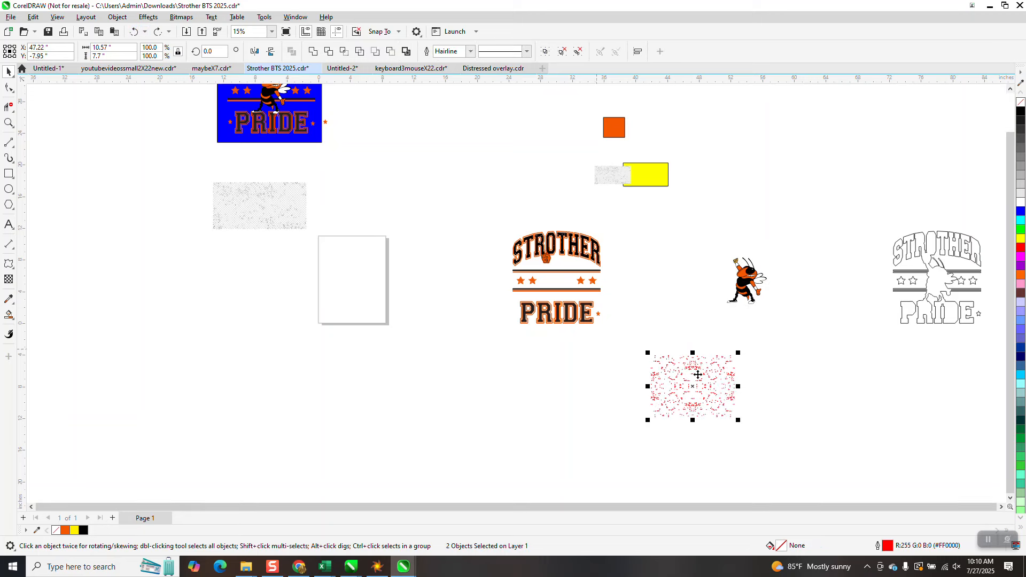
left_click_drag(697, 374, 781, 195)
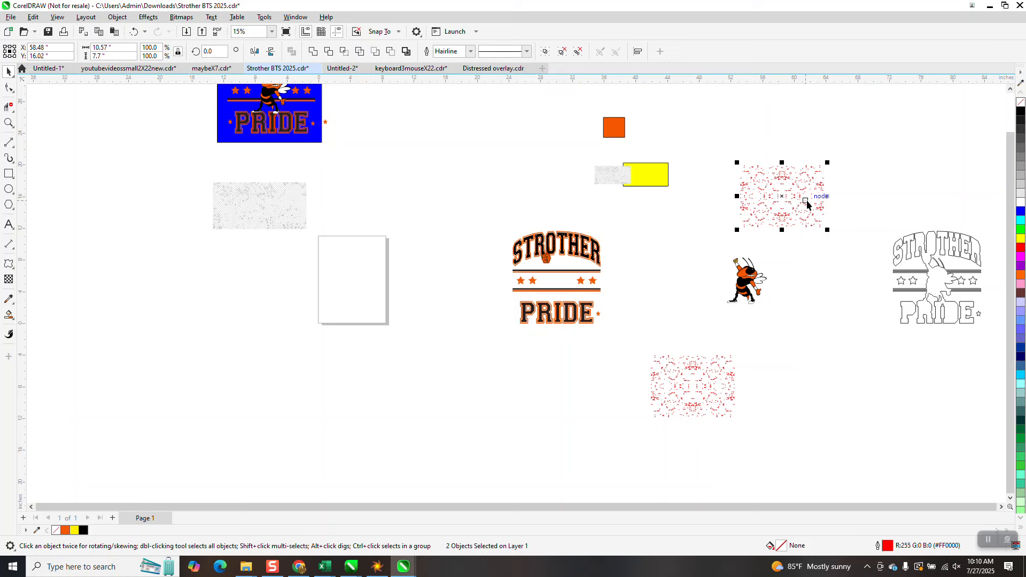
Place a spare copy of both speckle halves above the outlined artwork, and group the two halves above the mascot
left_click_drag(807, 203, 927, 174)
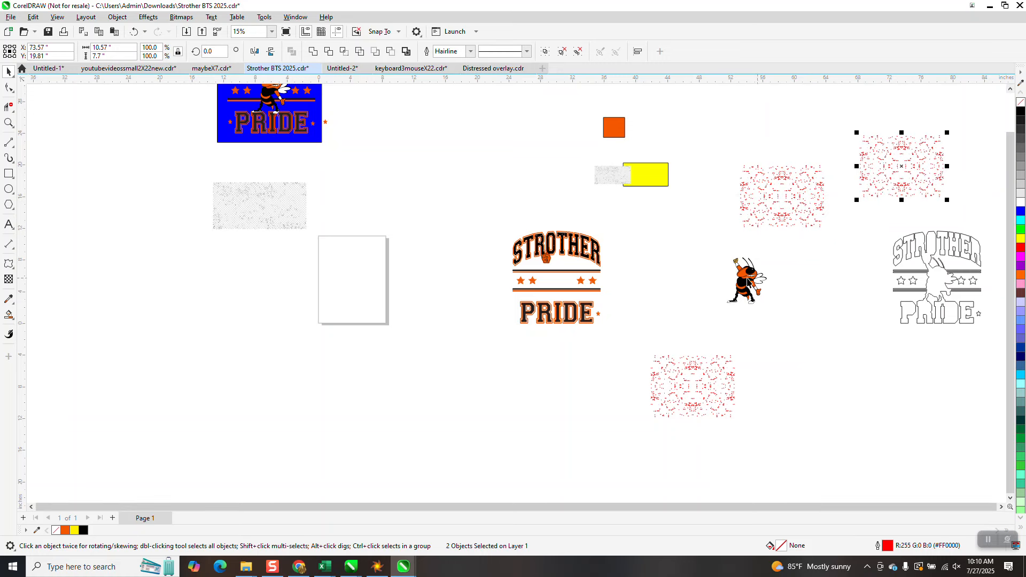
left_click(779, 213)
left_click(817, 201)
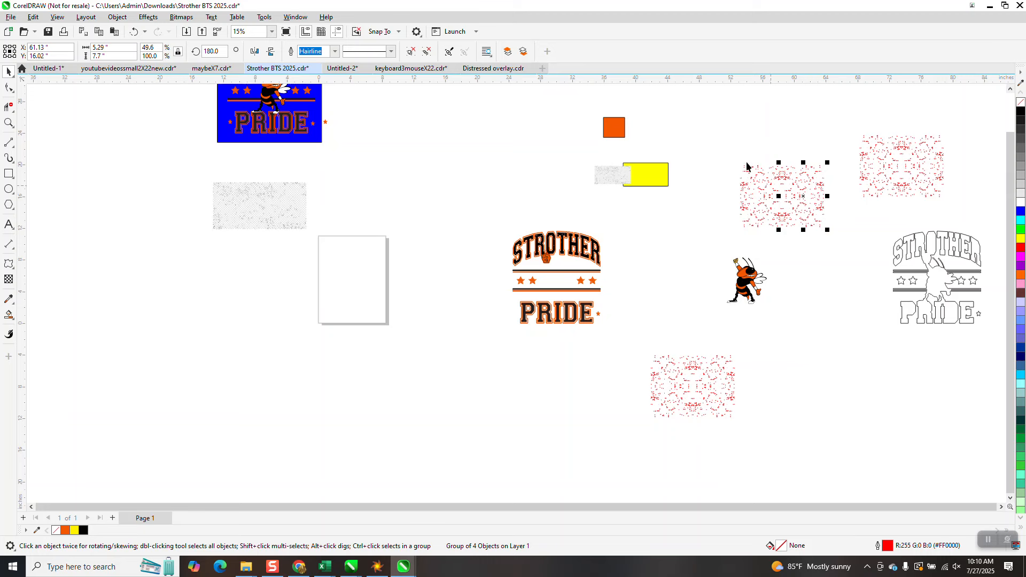
left_click_drag(810, 239, 837, 243)
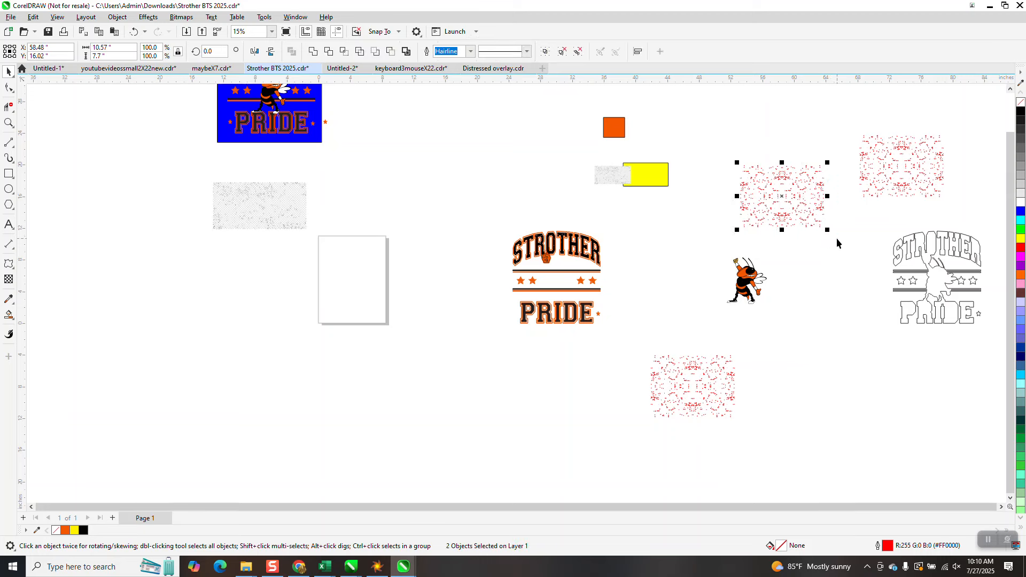
key("ctrl+g")
Place the grouped speckle pattern over the mascot, narrowed to about 4.51 inches wide
left_click_drag(827, 195, 749, 293)
left_click(9, 123)
left_click_drag(740, 249, 771, 293)
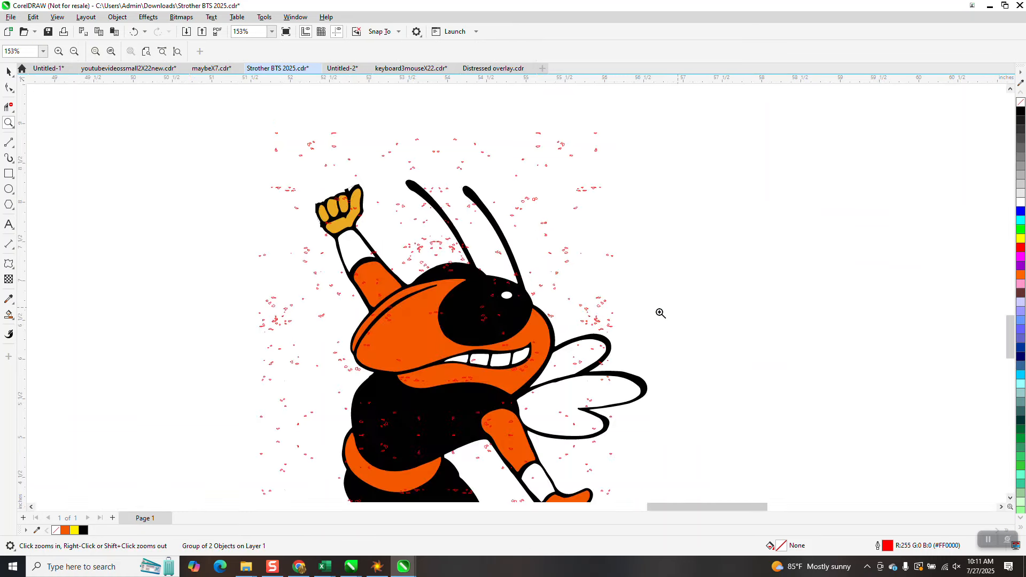
scroll(564, 300, "down", 3)
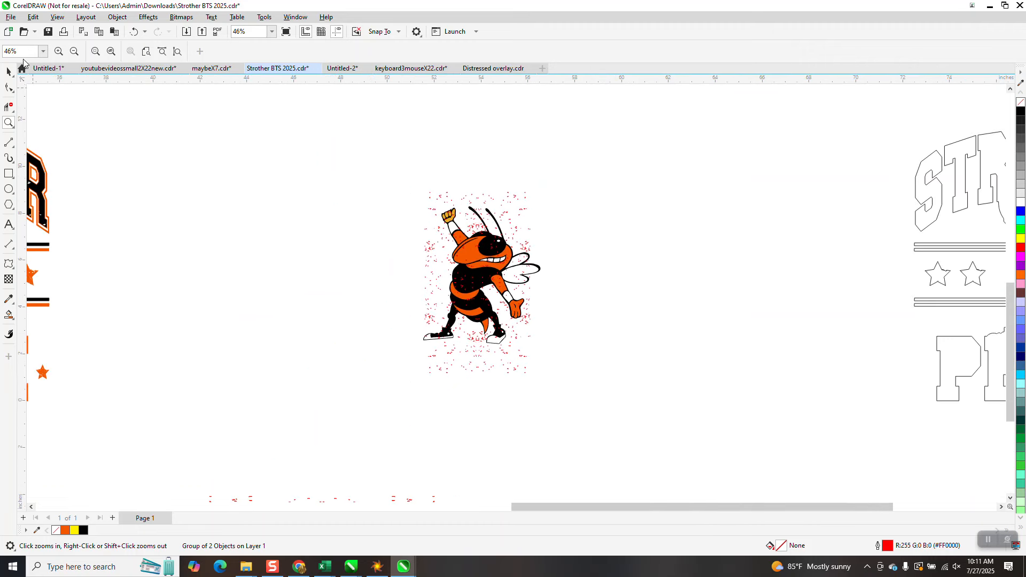
left_click_drag(356, 146, 602, 408)
scroll(289, 176, "down", 1)
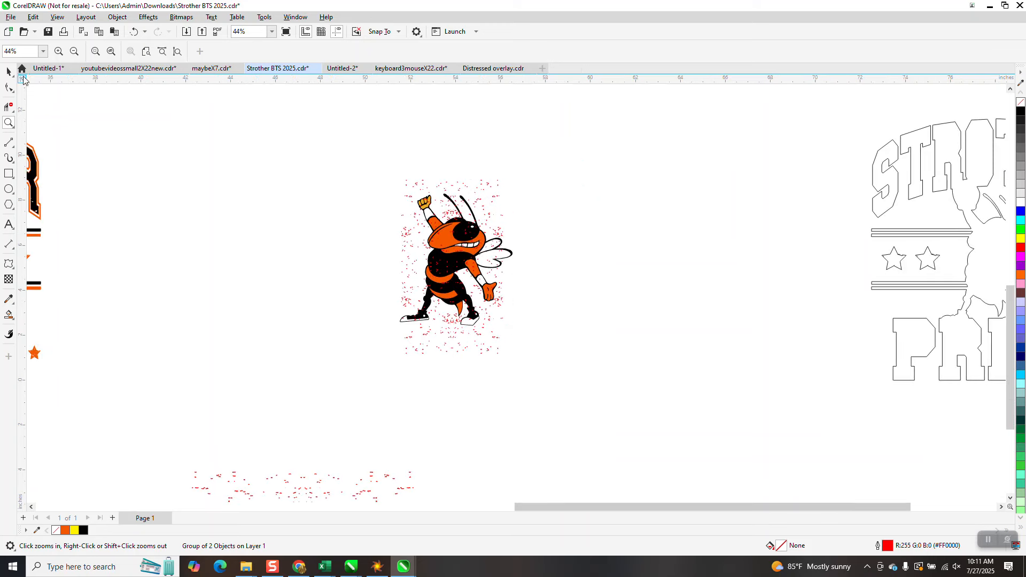
left_click(7, 72)
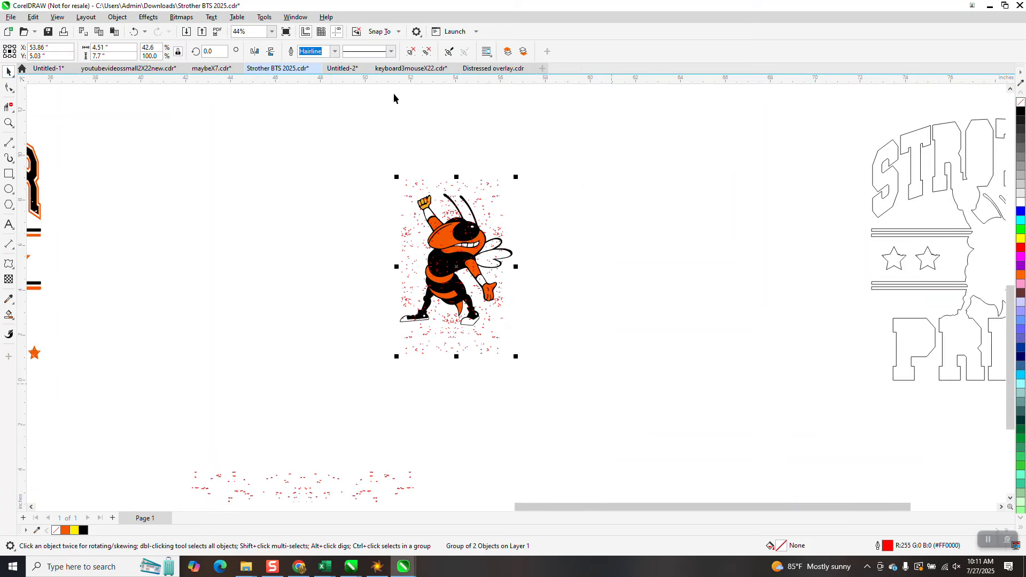
Cut the speckles out of the mascot with Back Minus Front and move the mascot 24 inches left into the shirt artwork
key("ctrl+u")
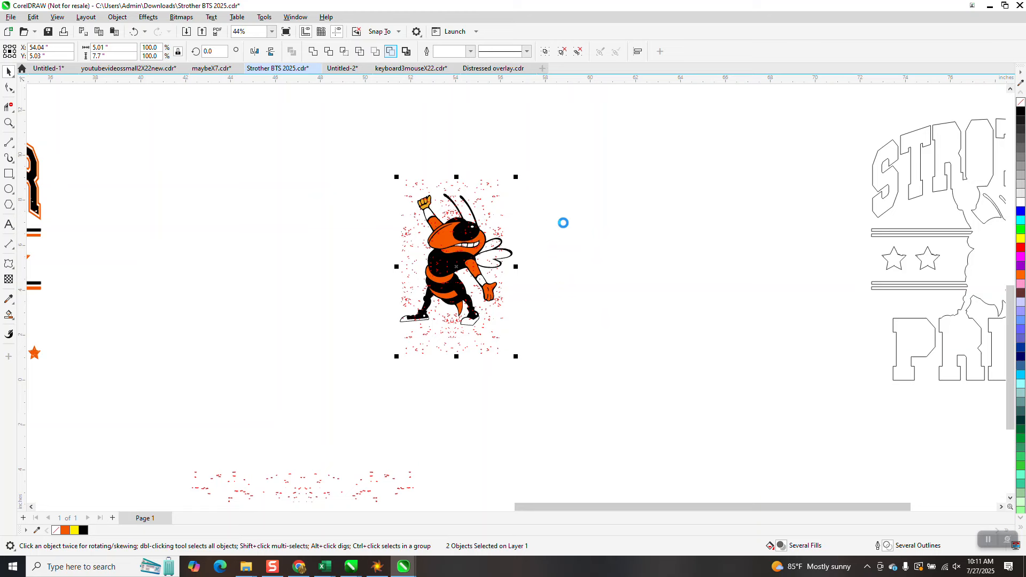
left_click(459, 265)
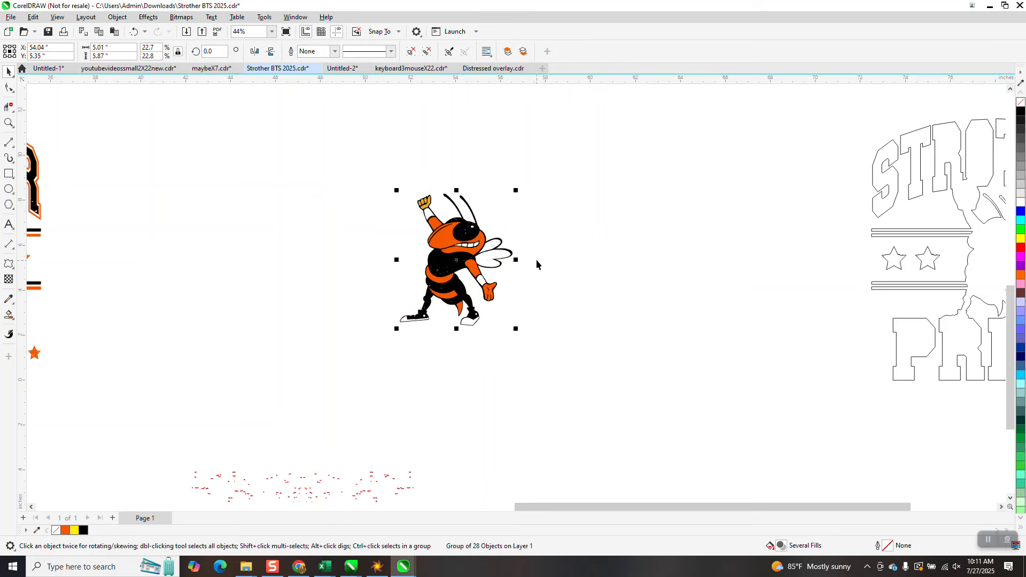
scroll(537, 259, "down", 1)
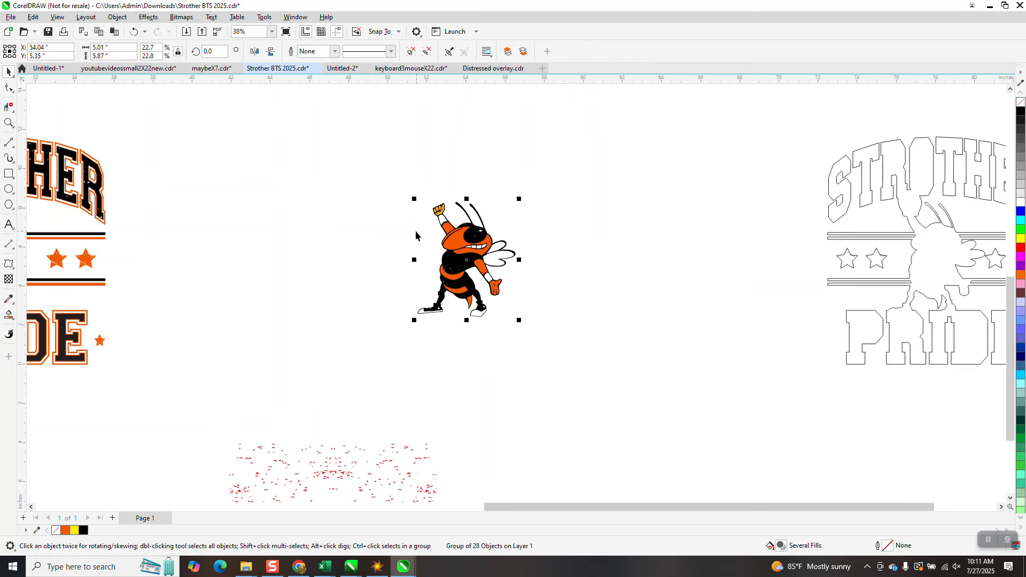
key("shift+Left")
key("shift+Left")
scroll(610, 293, "down", 3)
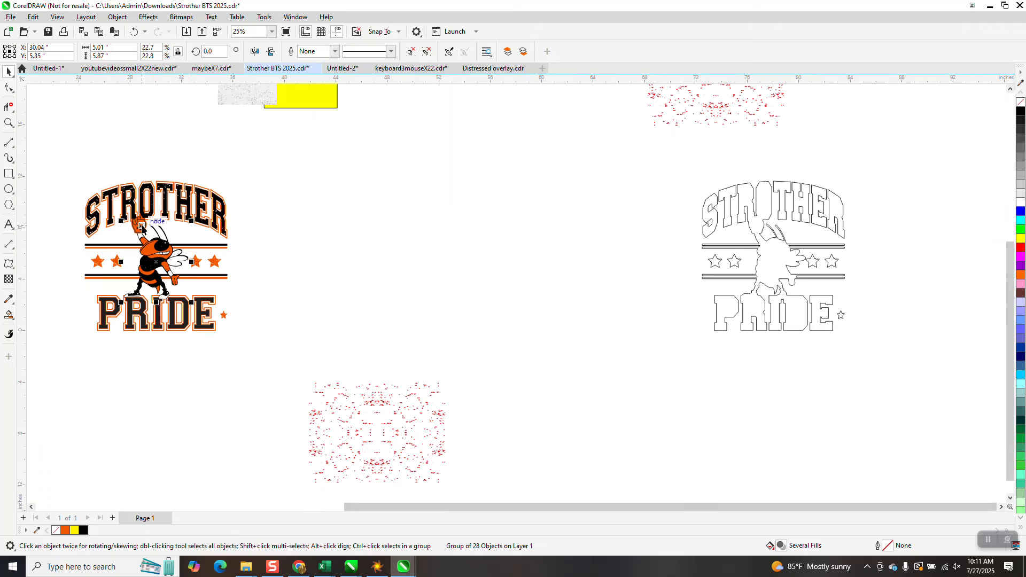
Move the #1 foam finger 24 inches to the right, out of the shirt artwork
left_click(141, 224)
key("Escape")
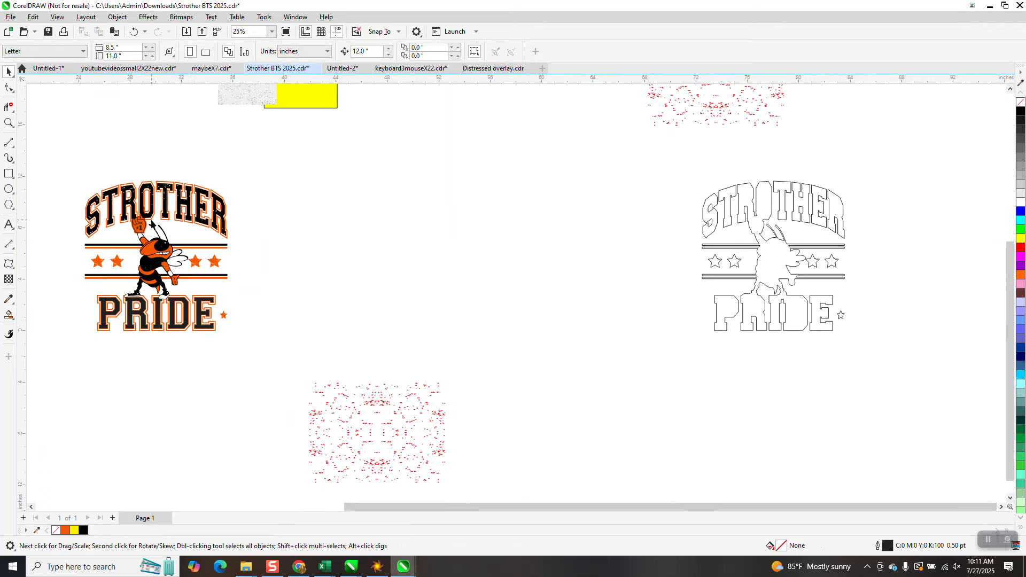
left_click(144, 227, "ctrl")
key("shift+Right")
key("shift+Right")
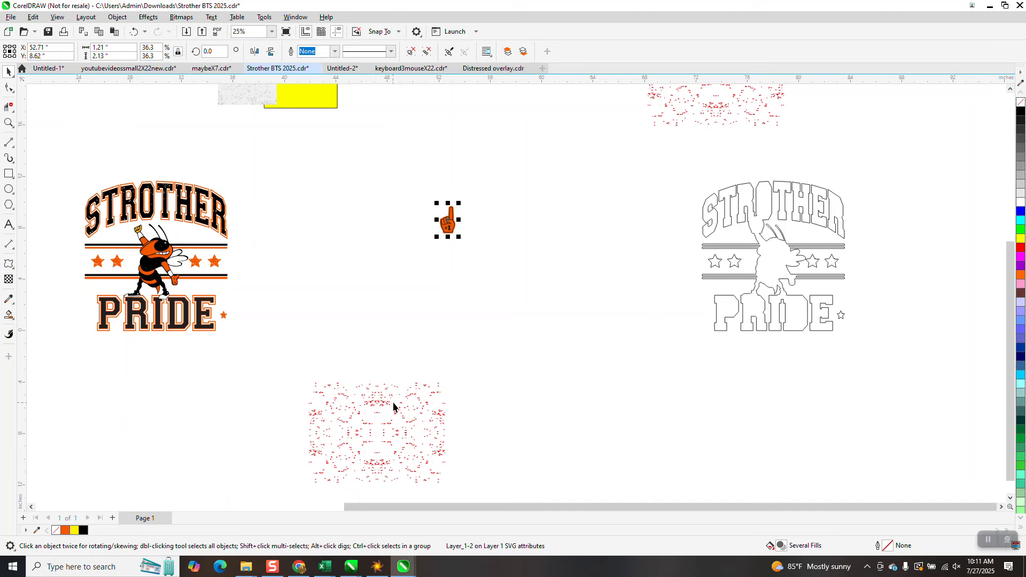
key("Escape")
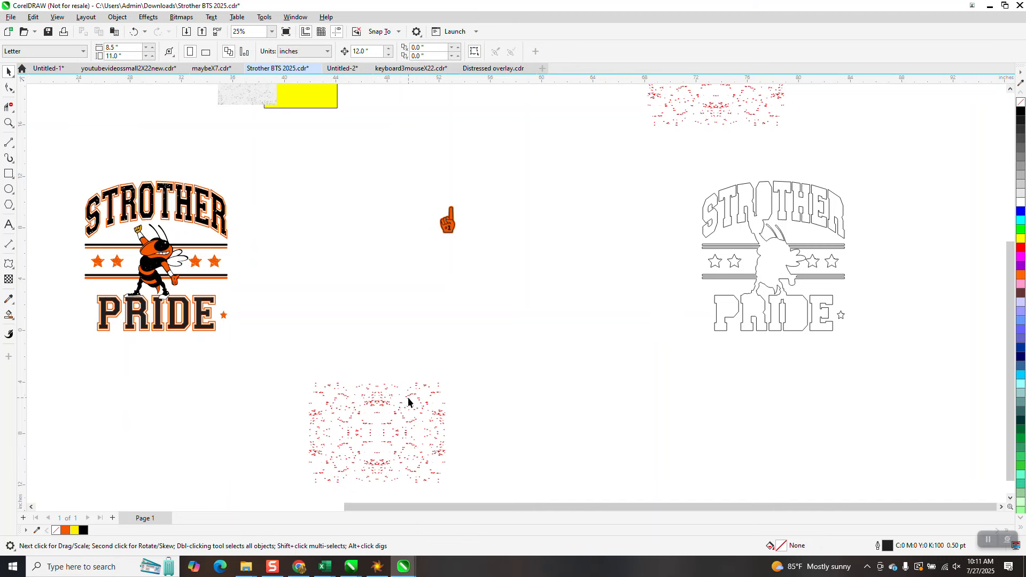
Group the lower speckle halves, shrink the group to about 4.79 by 3.49 inches and place it over the foam finger
left_click(415, 398)
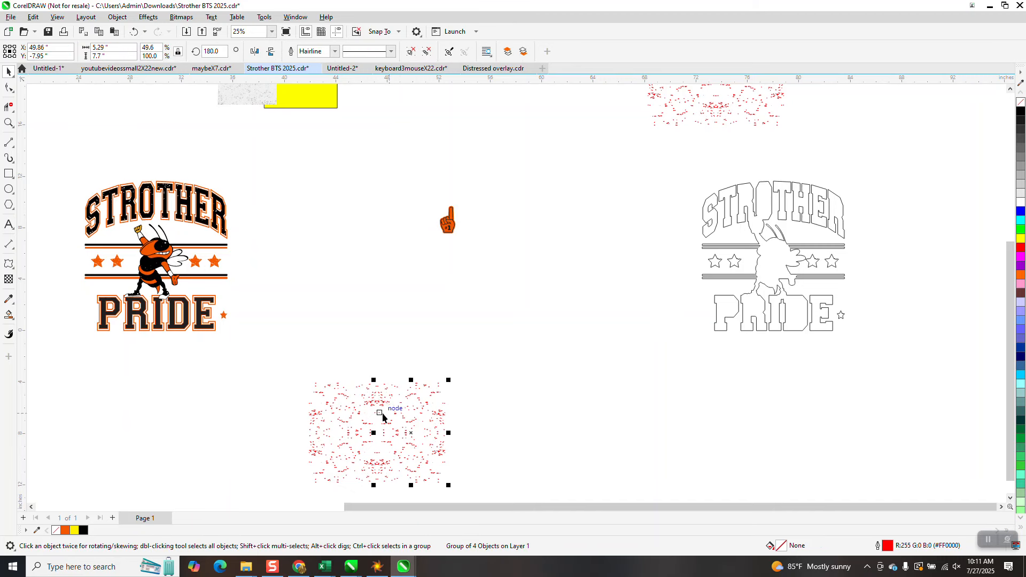
left_click_drag(358, 477, 524, 446)
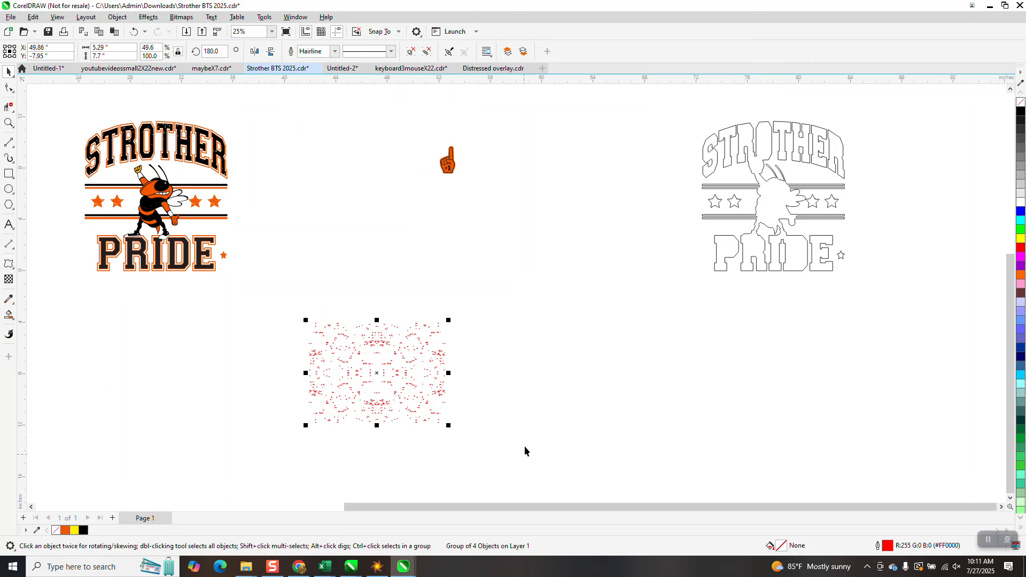
key("ctrl+g")
left_click_drag(430, 338, 454, 161)
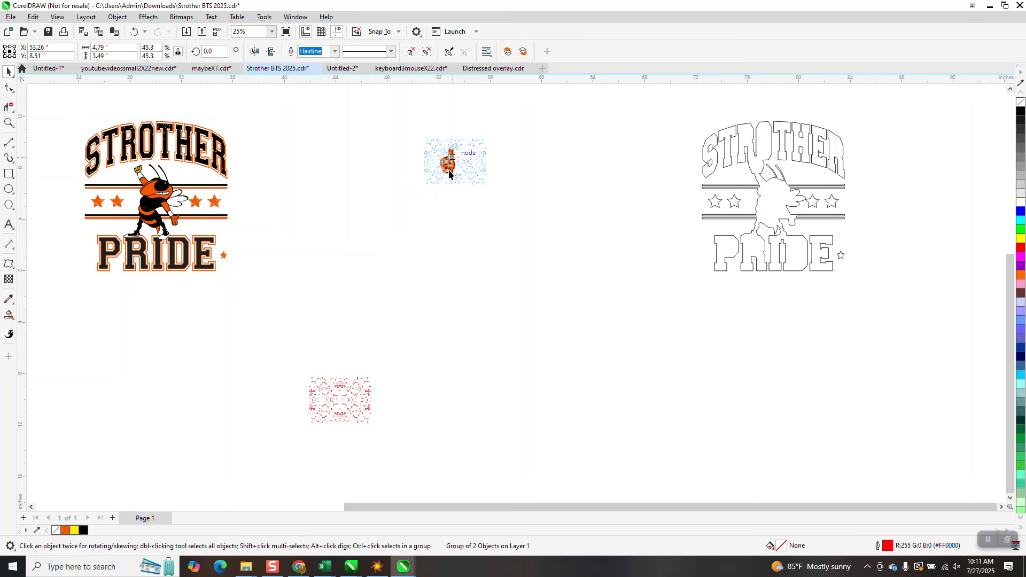
Narrow the speckle pattern from both sides to about 1.83 inches wide around the foam finger
left_click(9, 123)
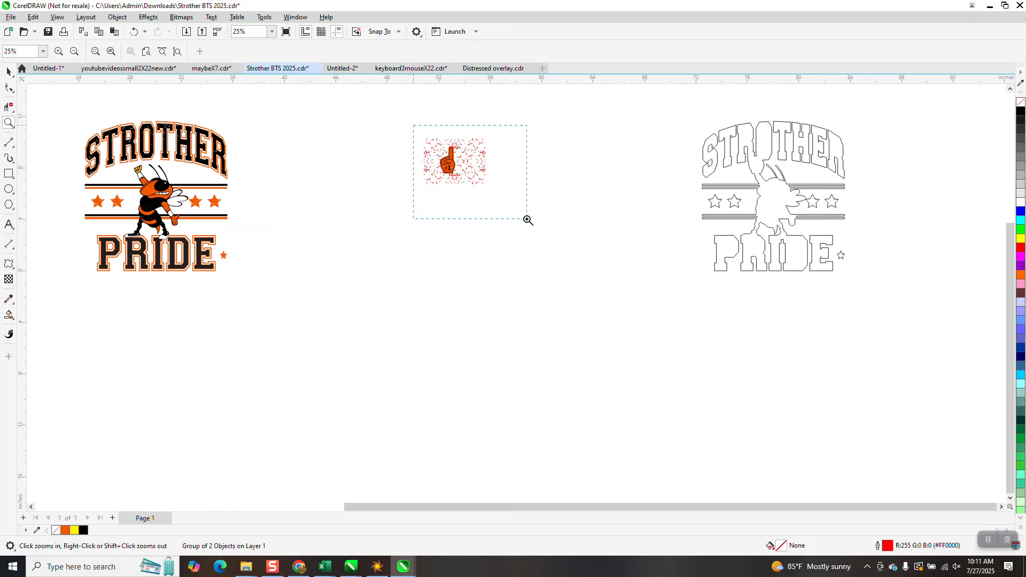
left_click_drag(413, 126, 528, 220)
left_click_drag(429, 180, 450, 198)
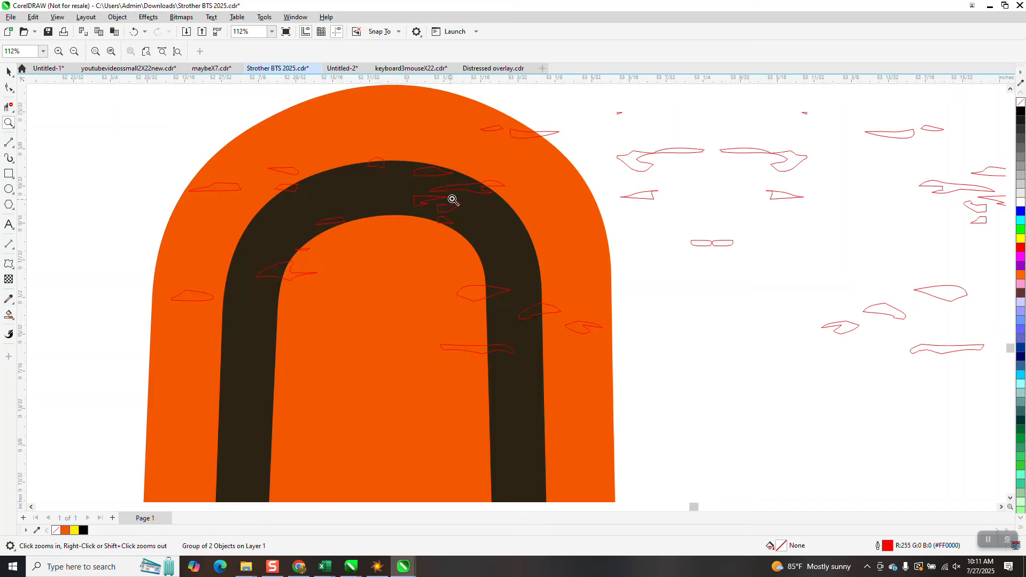
scroll(434, 184, "down", 4)
scroll(370, 172, "down", 3)
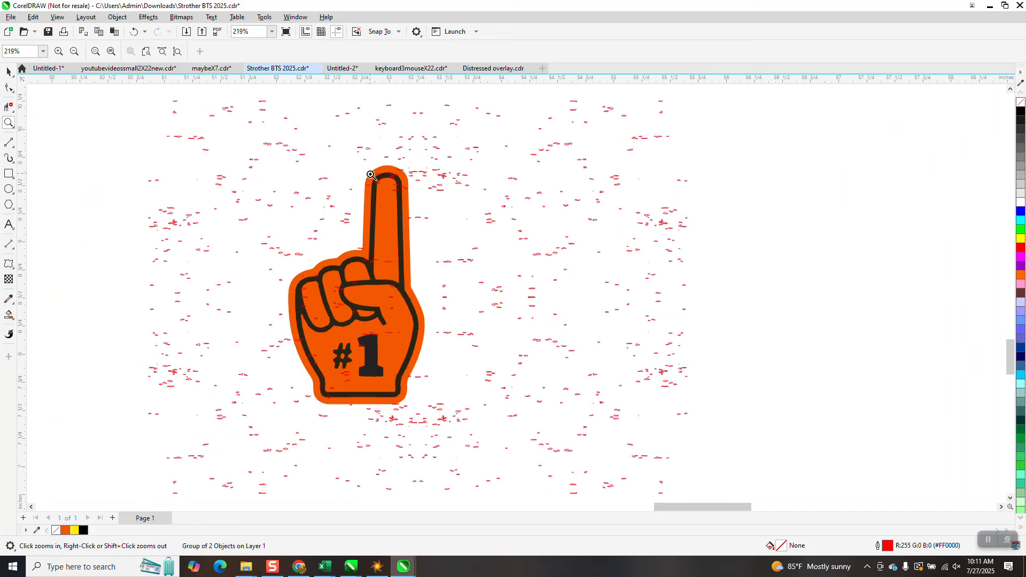
key("space")
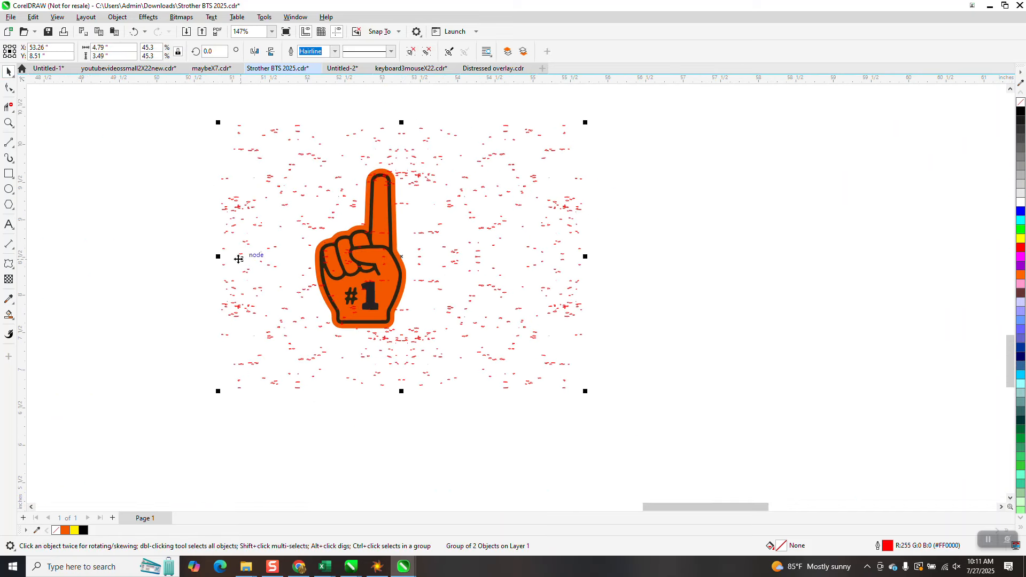
left_click_drag(219, 258, 291, 260)
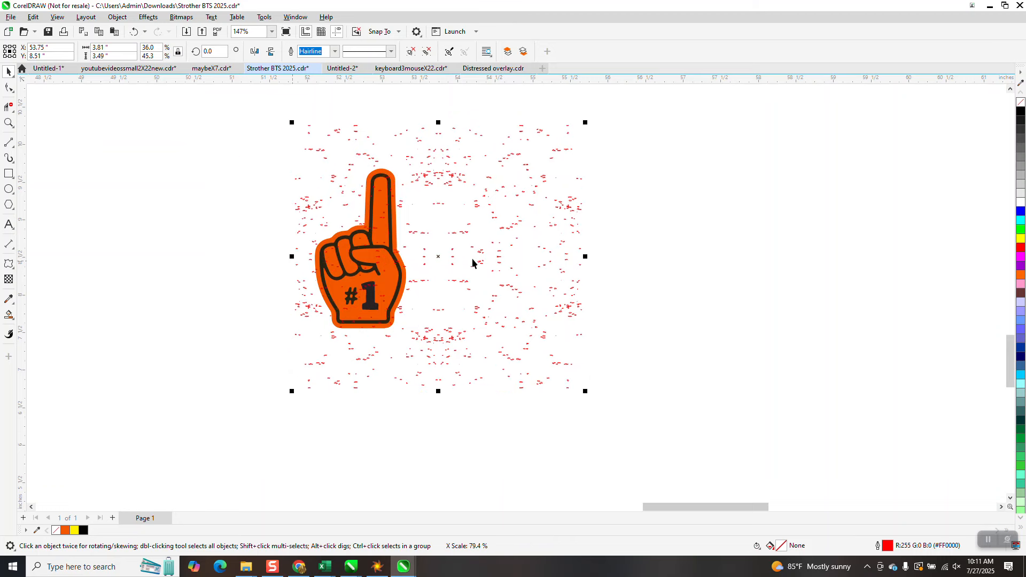
left_click_drag(585, 260, 436, 260)
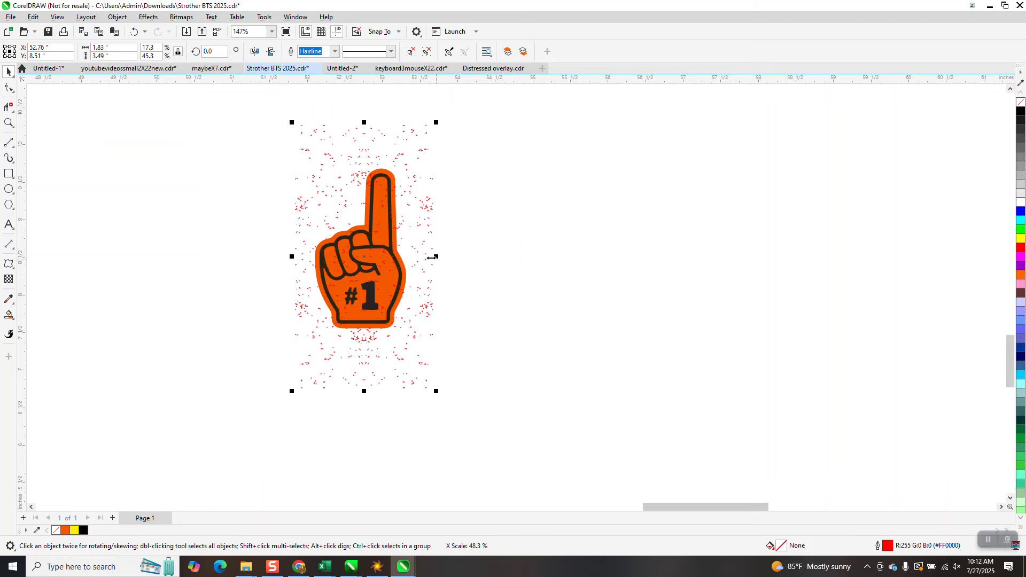
Cut the speckles out of the foam finger with Back Minus Front and inspect the cutouts
left_click_drag(273, 93, 533, 424)
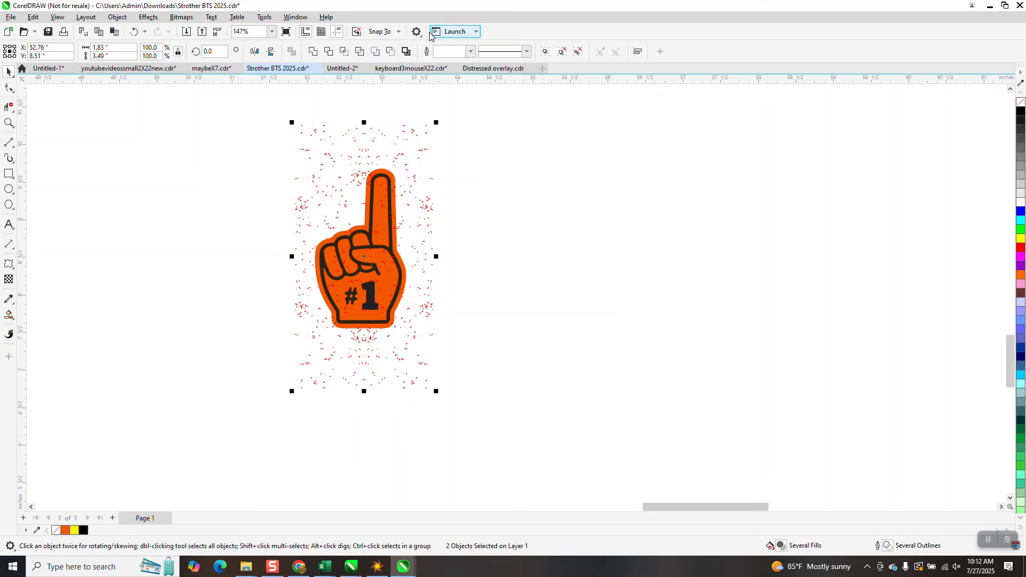
left_click(390, 51)
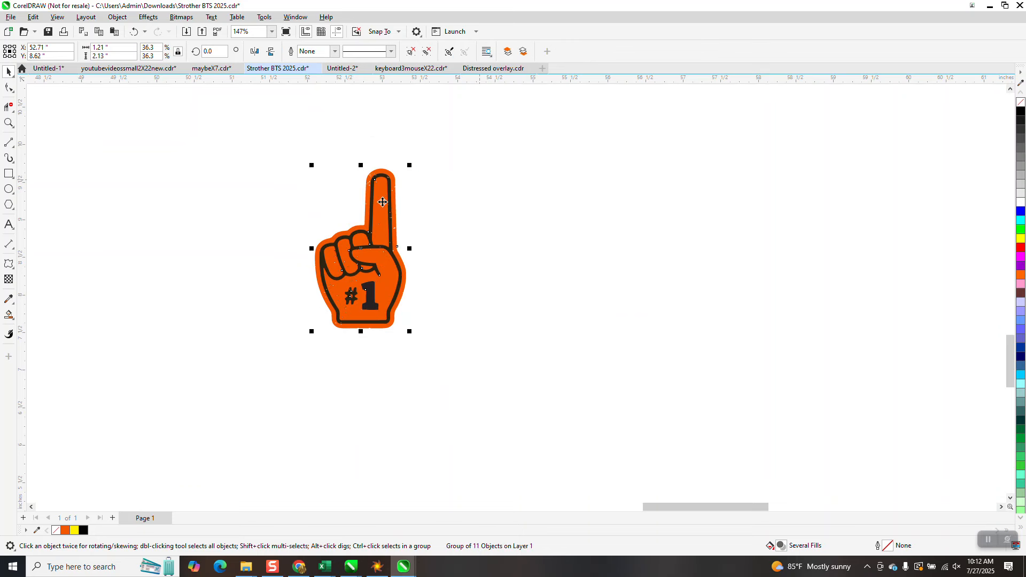
left_click(9, 123)
left_click_drag(350, 220, 399, 247)
scroll(392, 201, "down", 4)
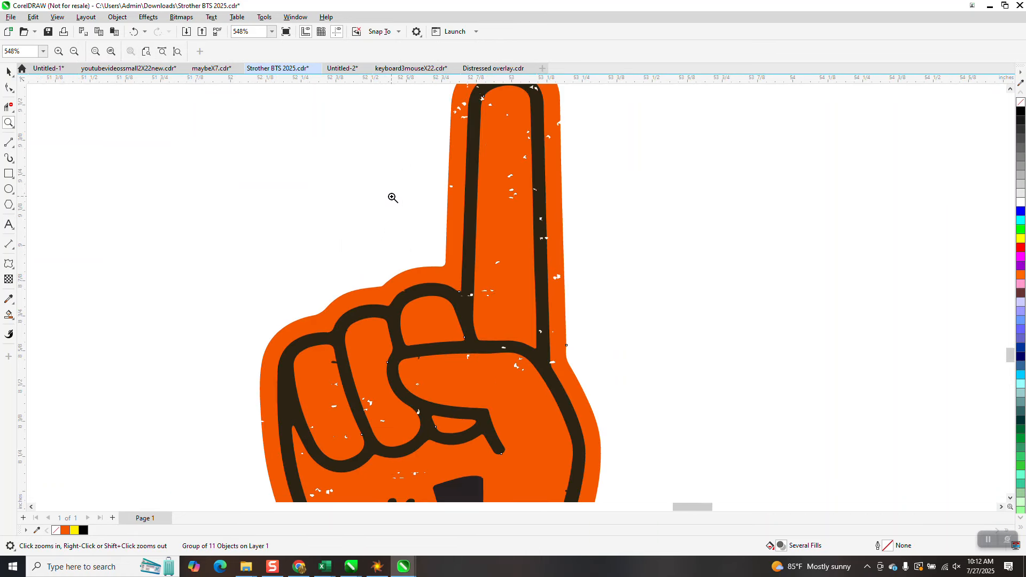
scroll(521, 254, "down", 1)
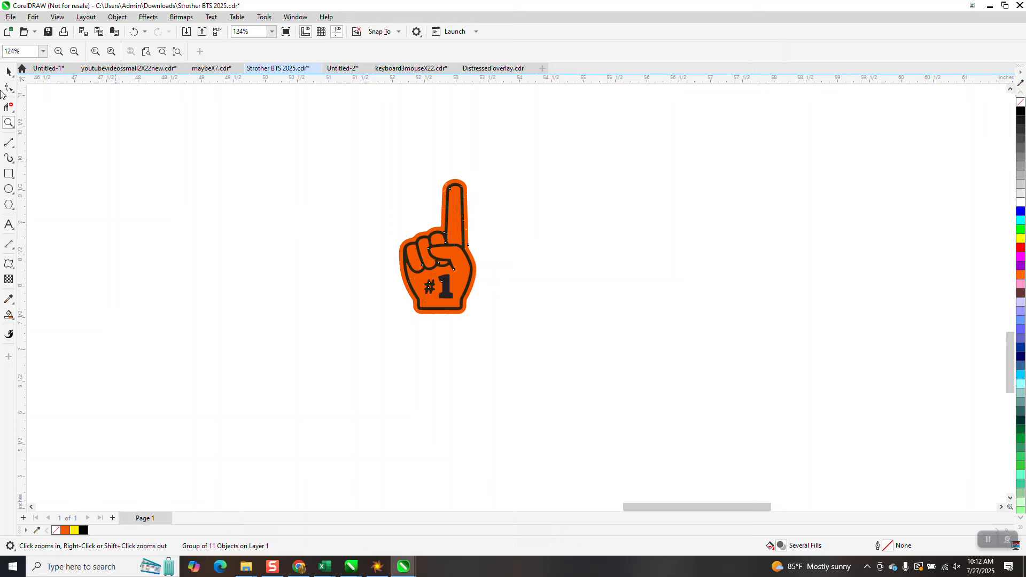
Move the foam finger 24 inches left, back into the shirt artwork
left_click(9, 71)
scroll(529, 225, "down", 2)
scroll(521, 239, "down", 3)
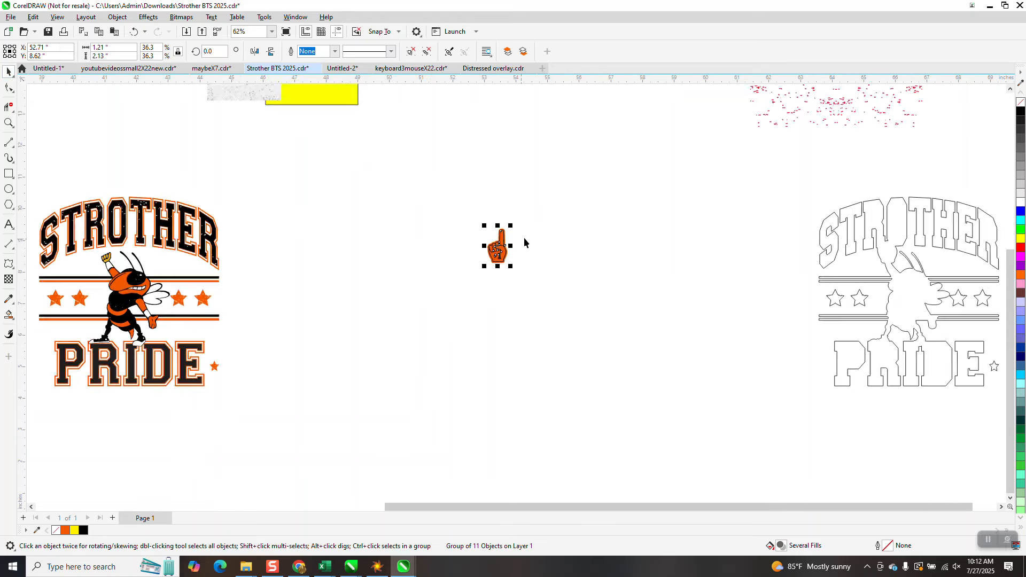
key("Left")
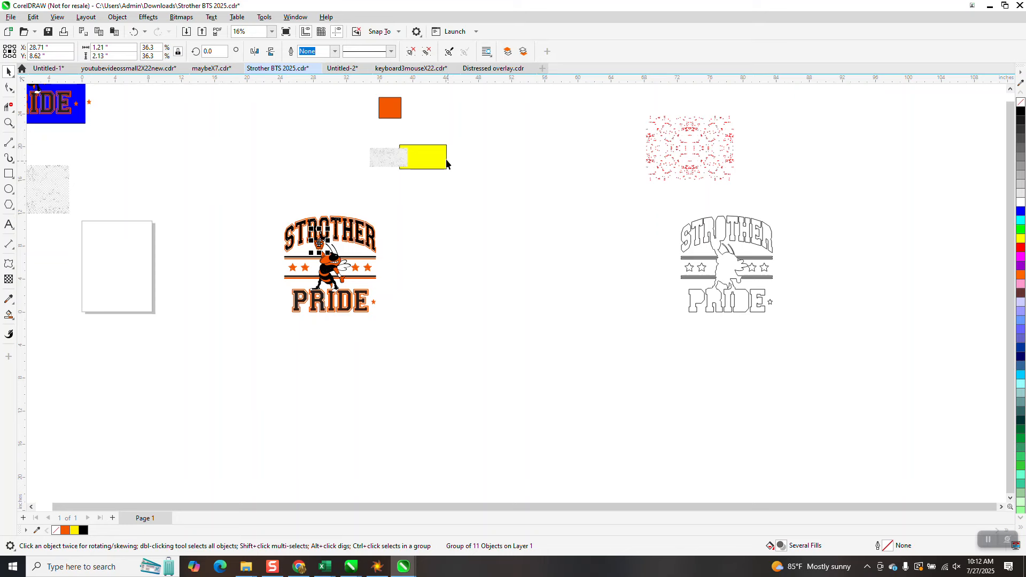
Examine the speckle cutouts on the mascot and foam finger within the complete shirt artwork
left_click(9, 122)
left_click_drag(267, 208, 347, 286)
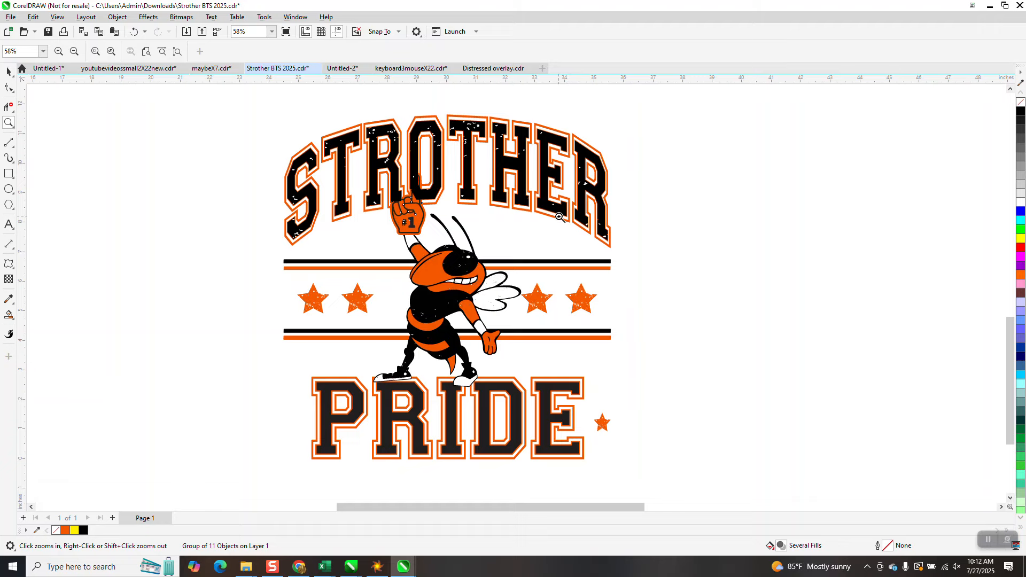
left_click(492, 334)
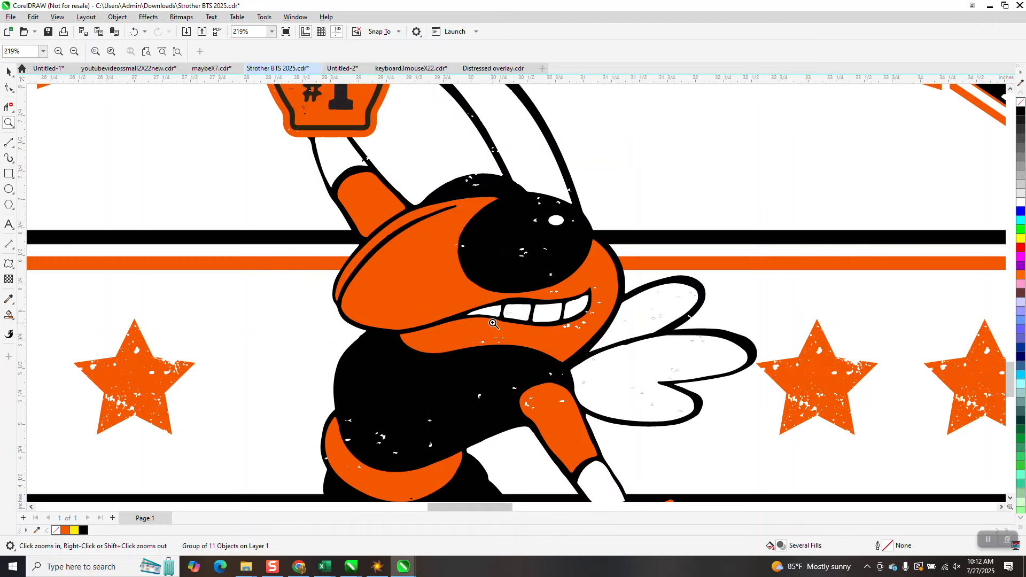
right_click(491, 323)
right_click(474, 280)
right_click(407, 215)
right_click(122, 188)
Draw a blue-filled rectangle about 13.88 by 12.64 inches around the shirt artwork, send it behind, and inspect the mascot's cutouts against it
left_click(9, 174)
left_click_drag(237, 126, 519, 383)
left_click(1021, 211)
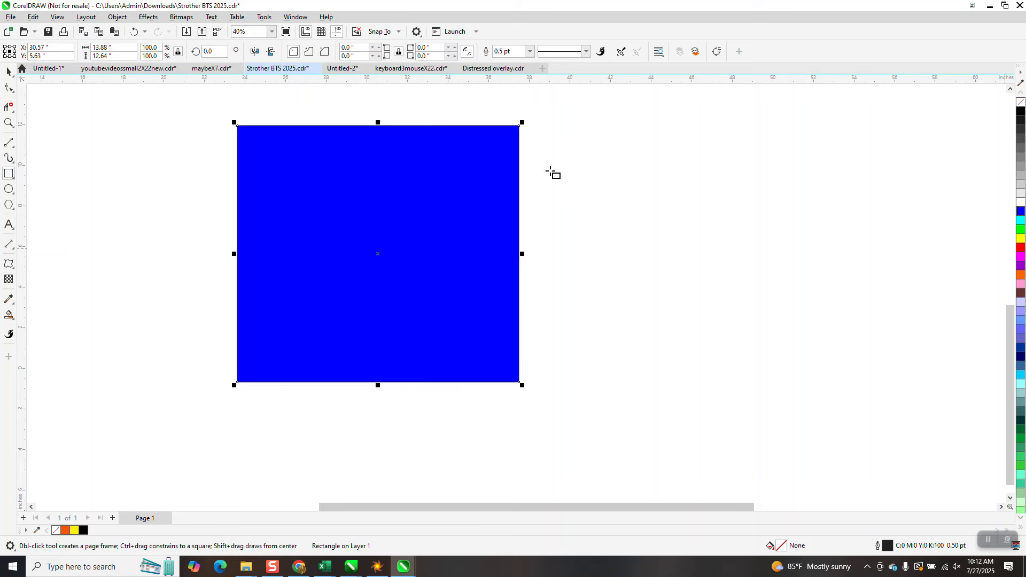
left_click(117, 16)
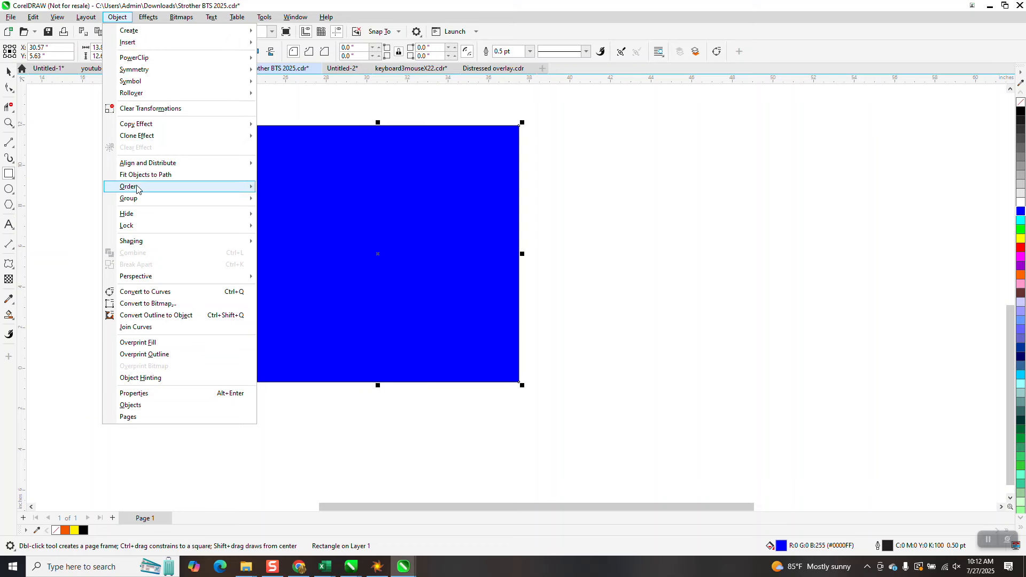
mouse_move(137, 188)
left_click(290, 200)
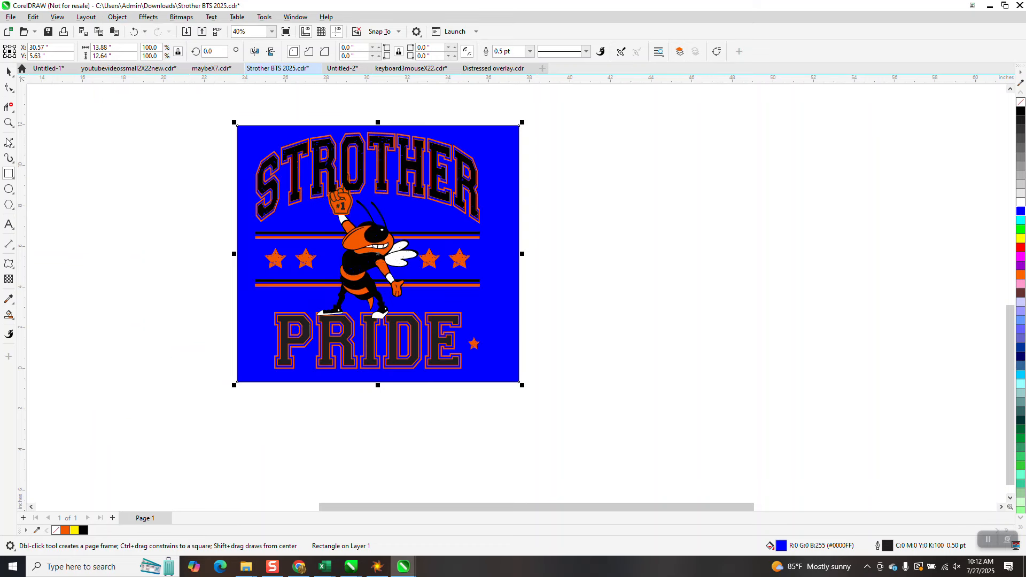
left_click(9, 123)
left_click_drag(311, 199, 415, 272)
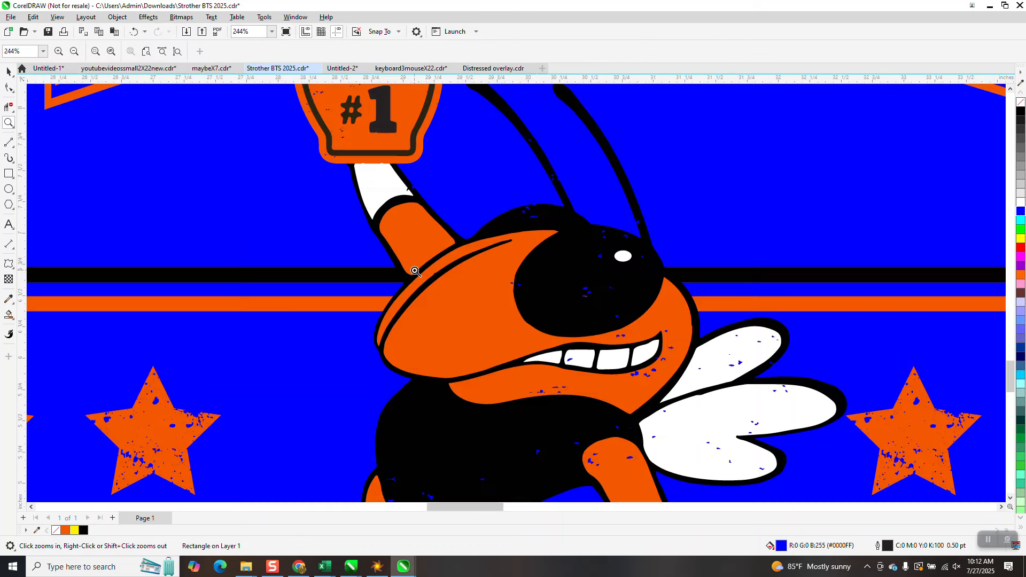
Examine the distress cutouts on the mascot, the STROTHER lettering and the PRIDE lettering against the blue background
right_click(419, 270)
left_click_drag(548, 294, 689, 407)
scroll(523, 306, "down", 5)
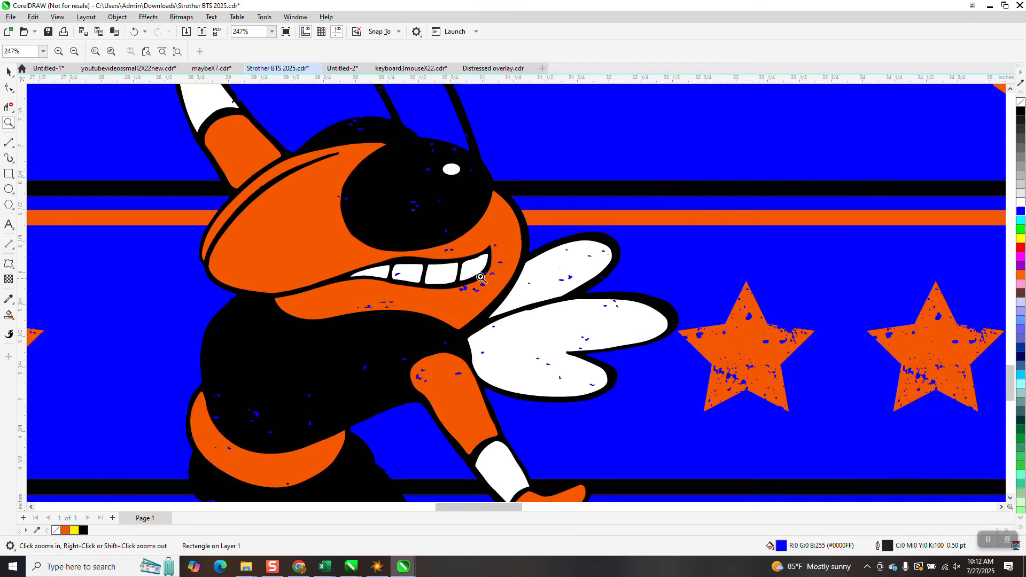
scroll(473, 274, "down", 4)
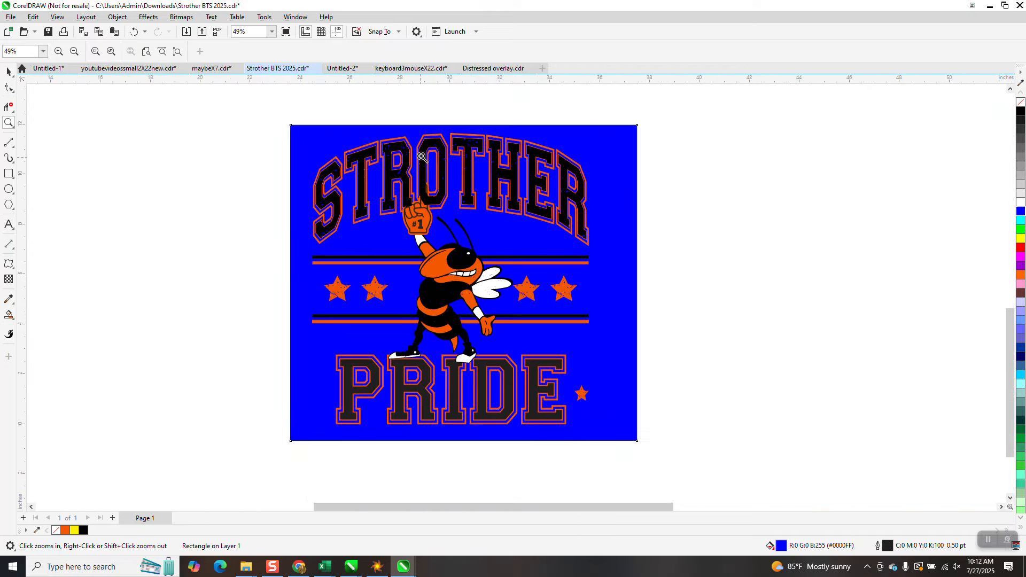
left_click_drag(421, 141, 507, 207)
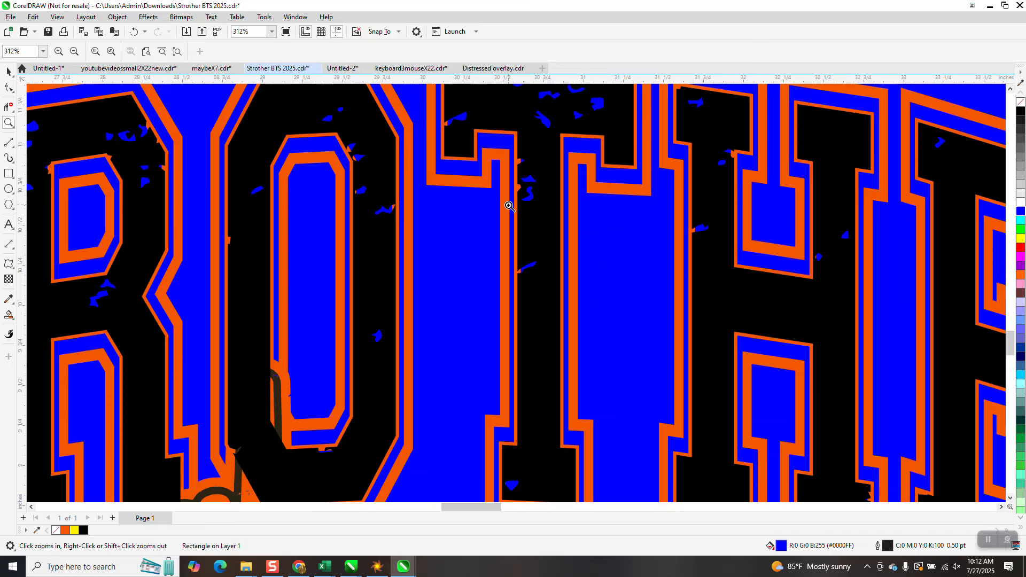
scroll(508, 206, "down", 6)
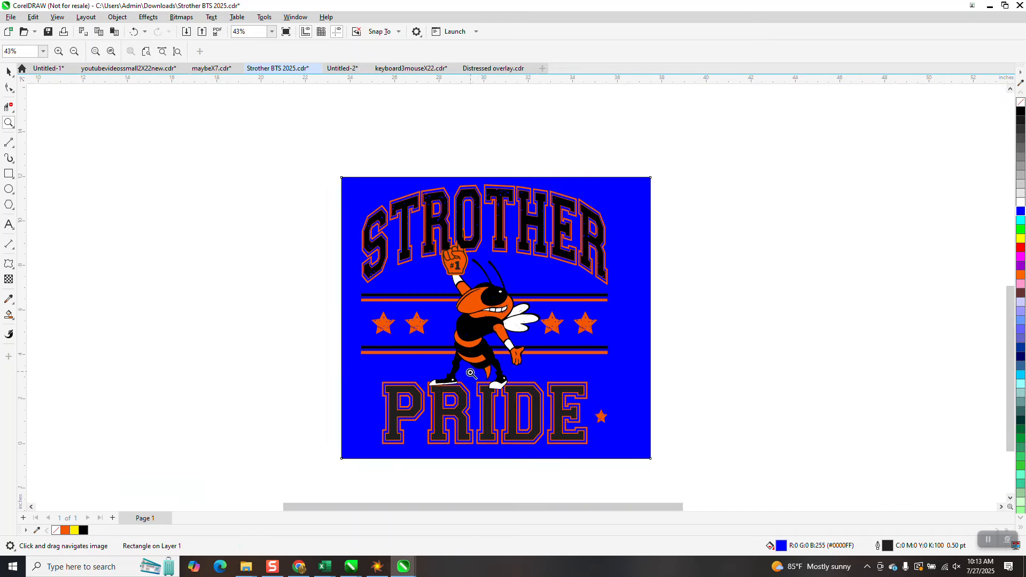
left_click_drag(469, 372, 574, 452)
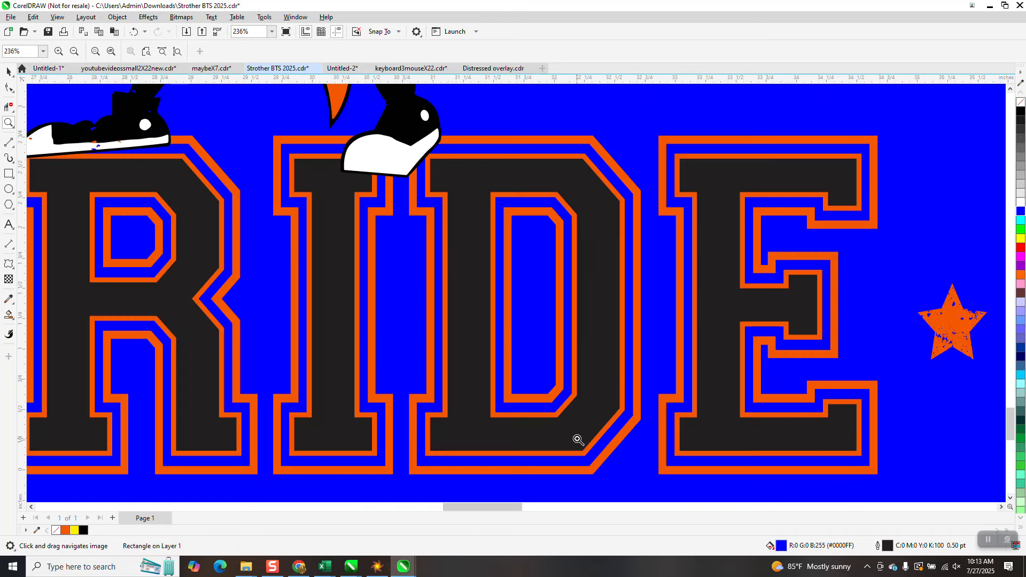
scroll(578, 439, "down", 4)
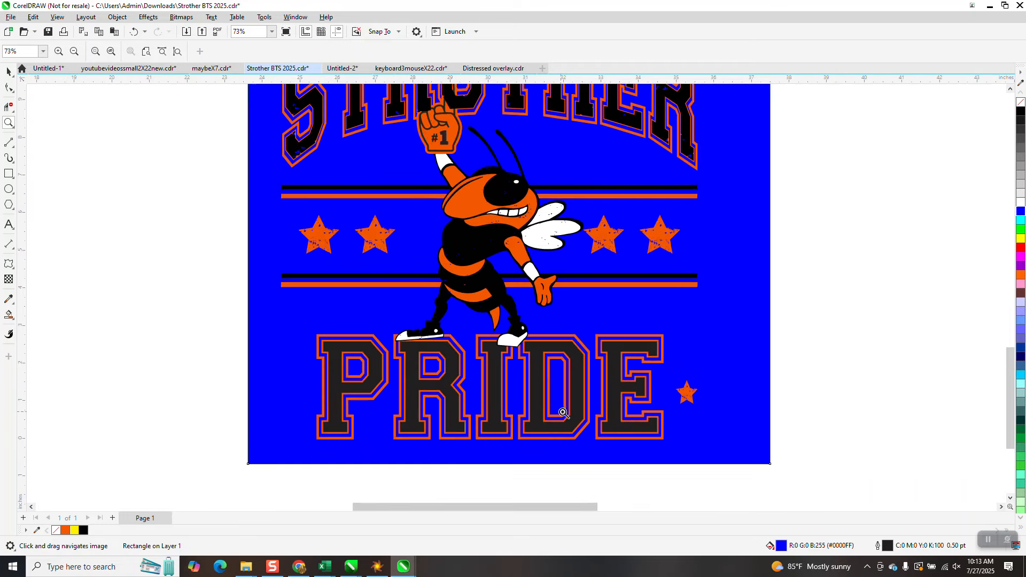
scroll(561, 411, "down", 1)
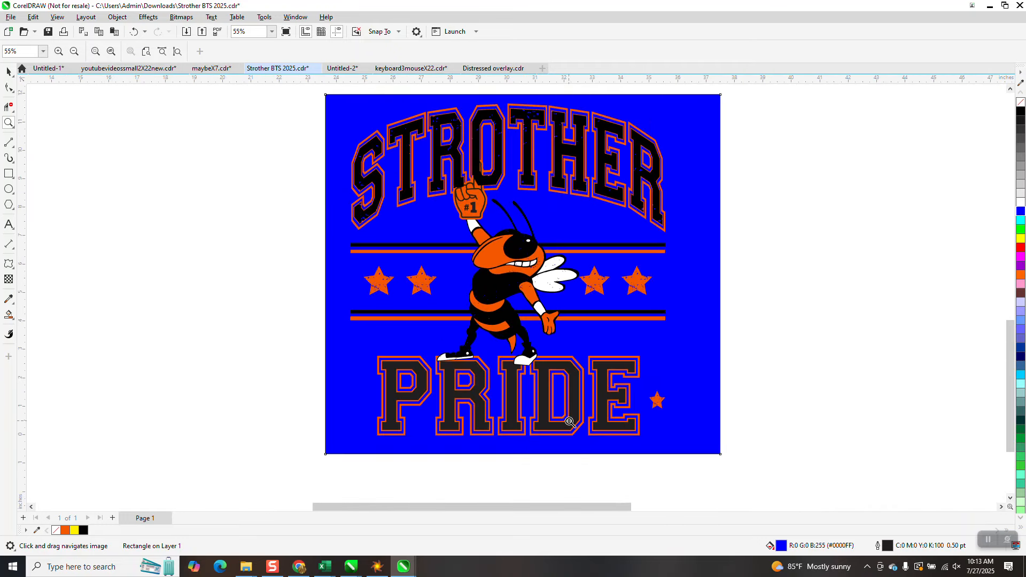